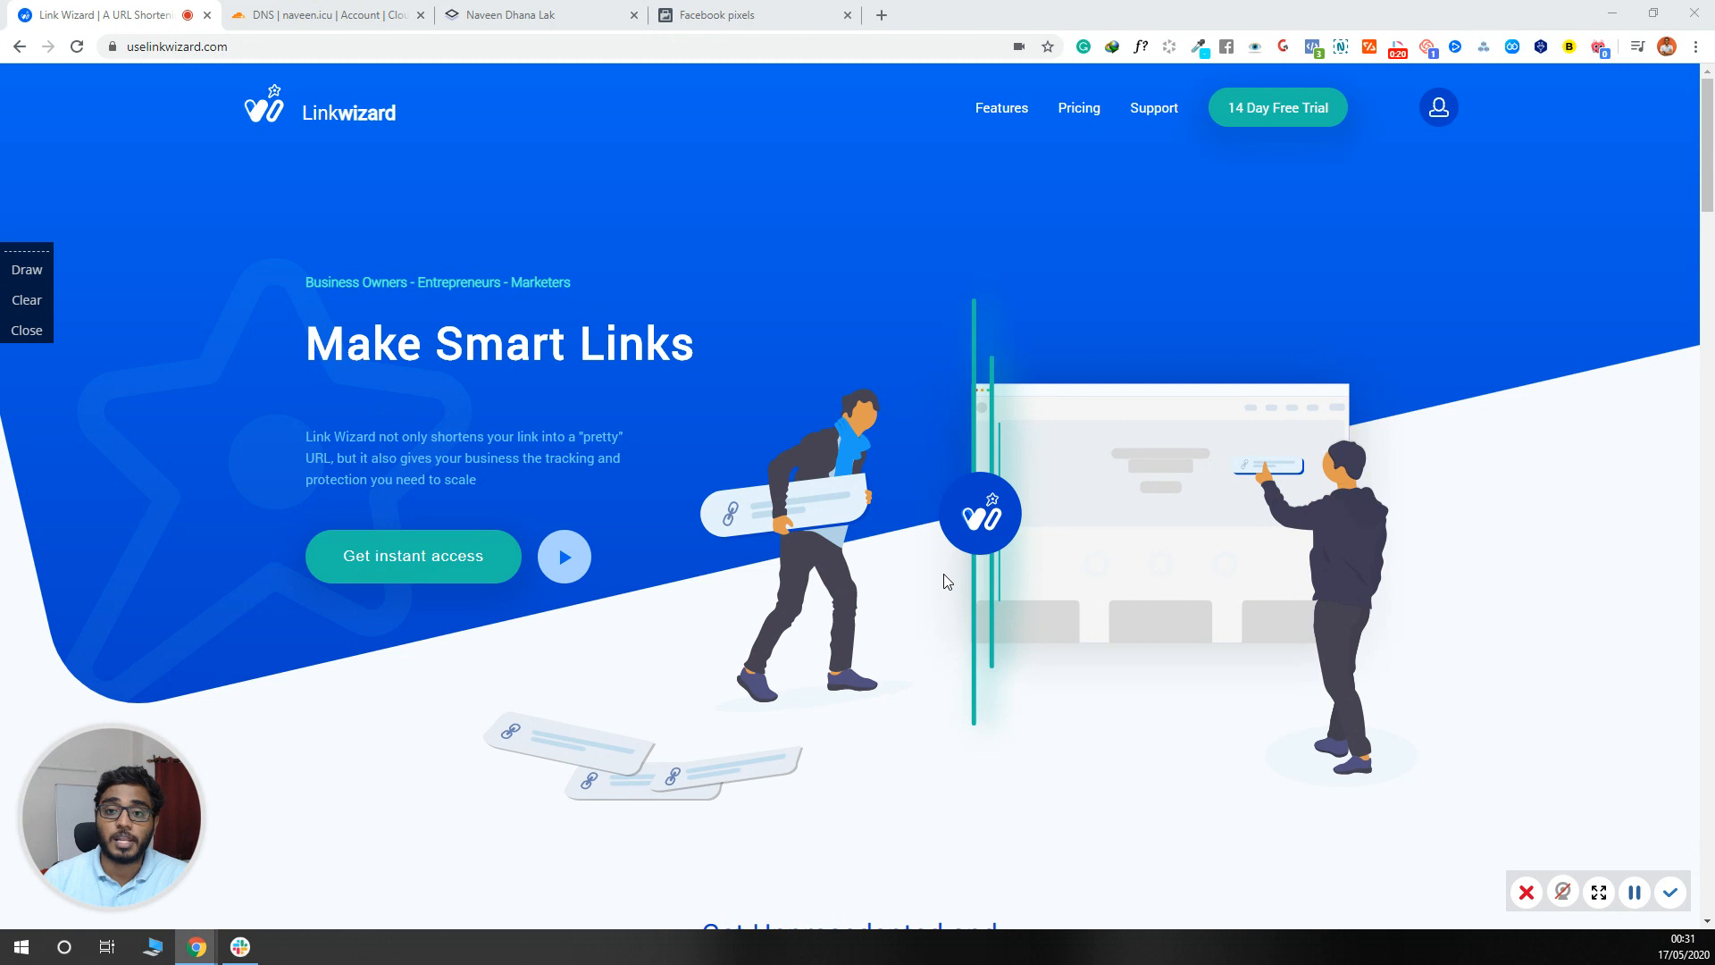
# Look over the Link Wizard landing page, including the feature list and the pricing plans.
pyautogui.scroll(-20, 863, 580)
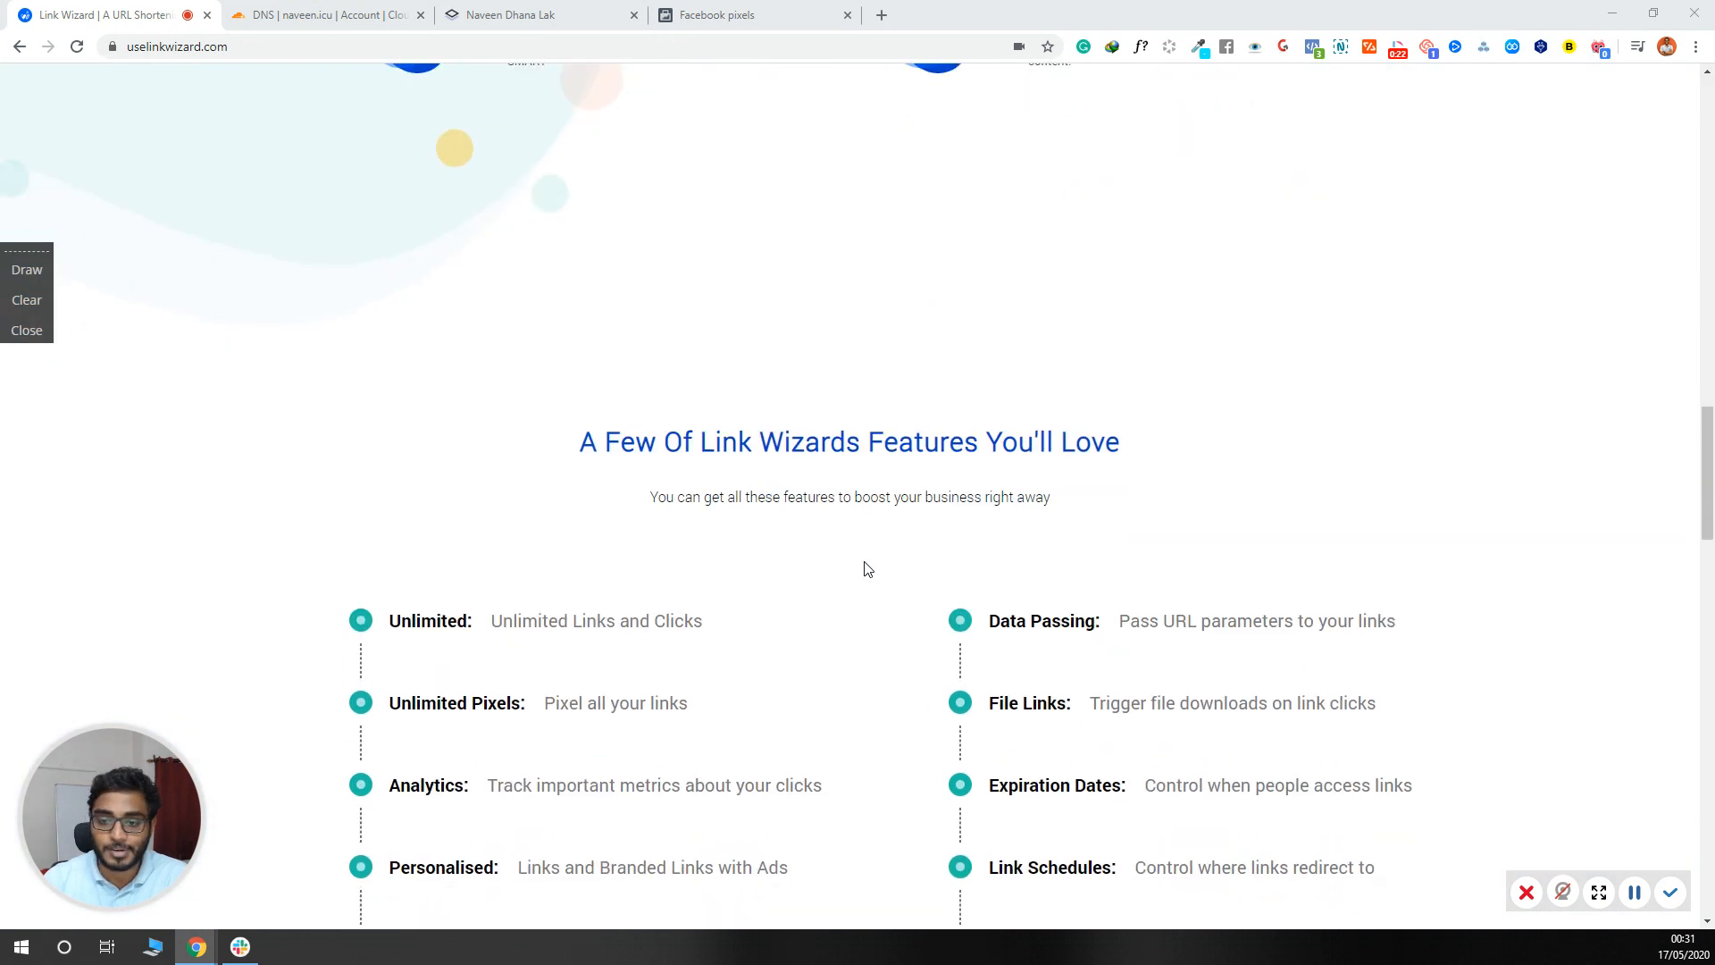
pyautogui.scroll(2, 882, 582)
pyautogui.scroll(-20, 880, 582)
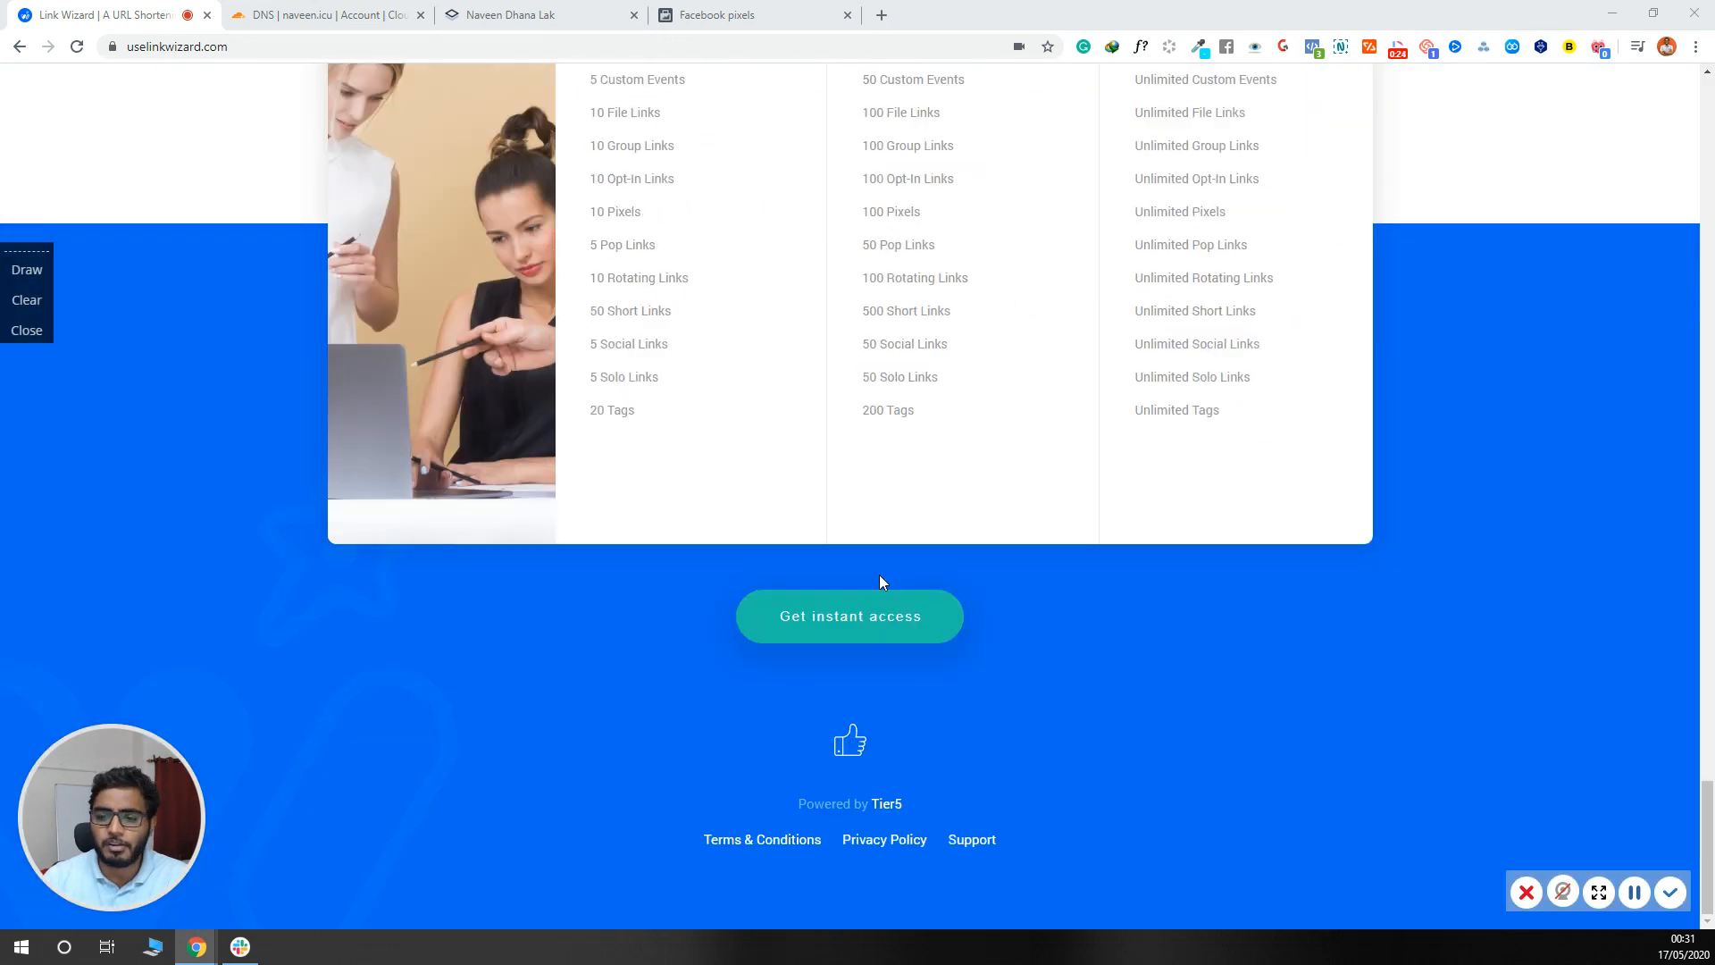
pyautogui.scroll(2, 881, 583)
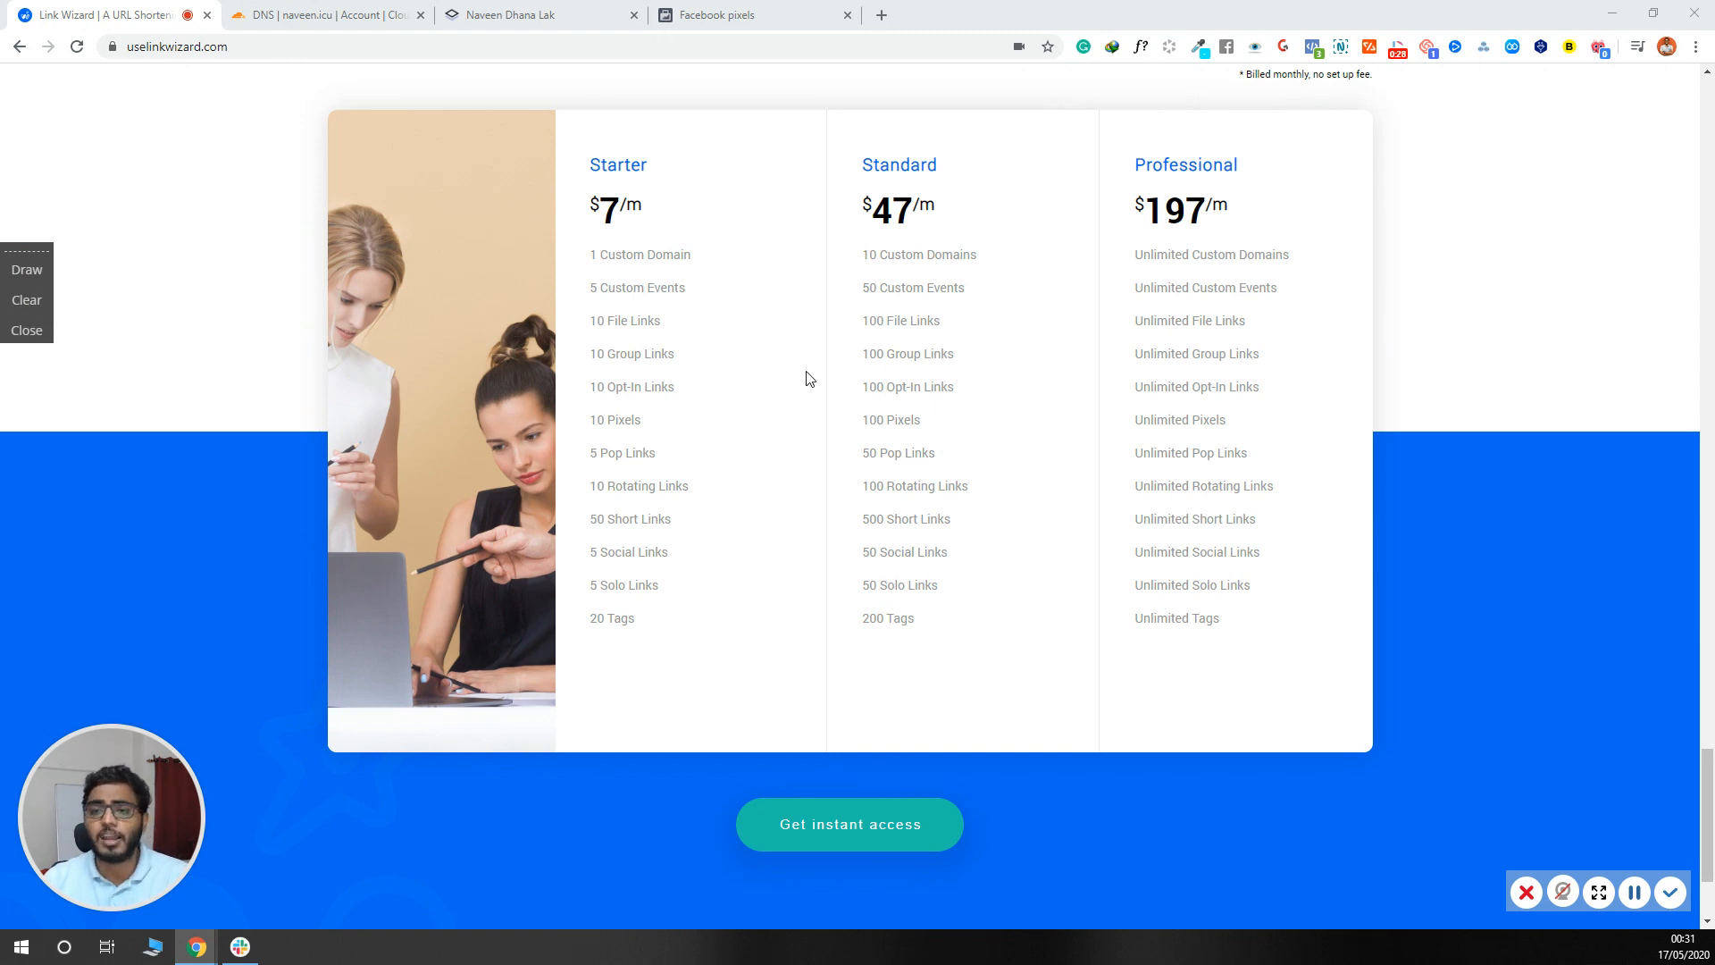
pyautogui.scroll(20, 895, 453)
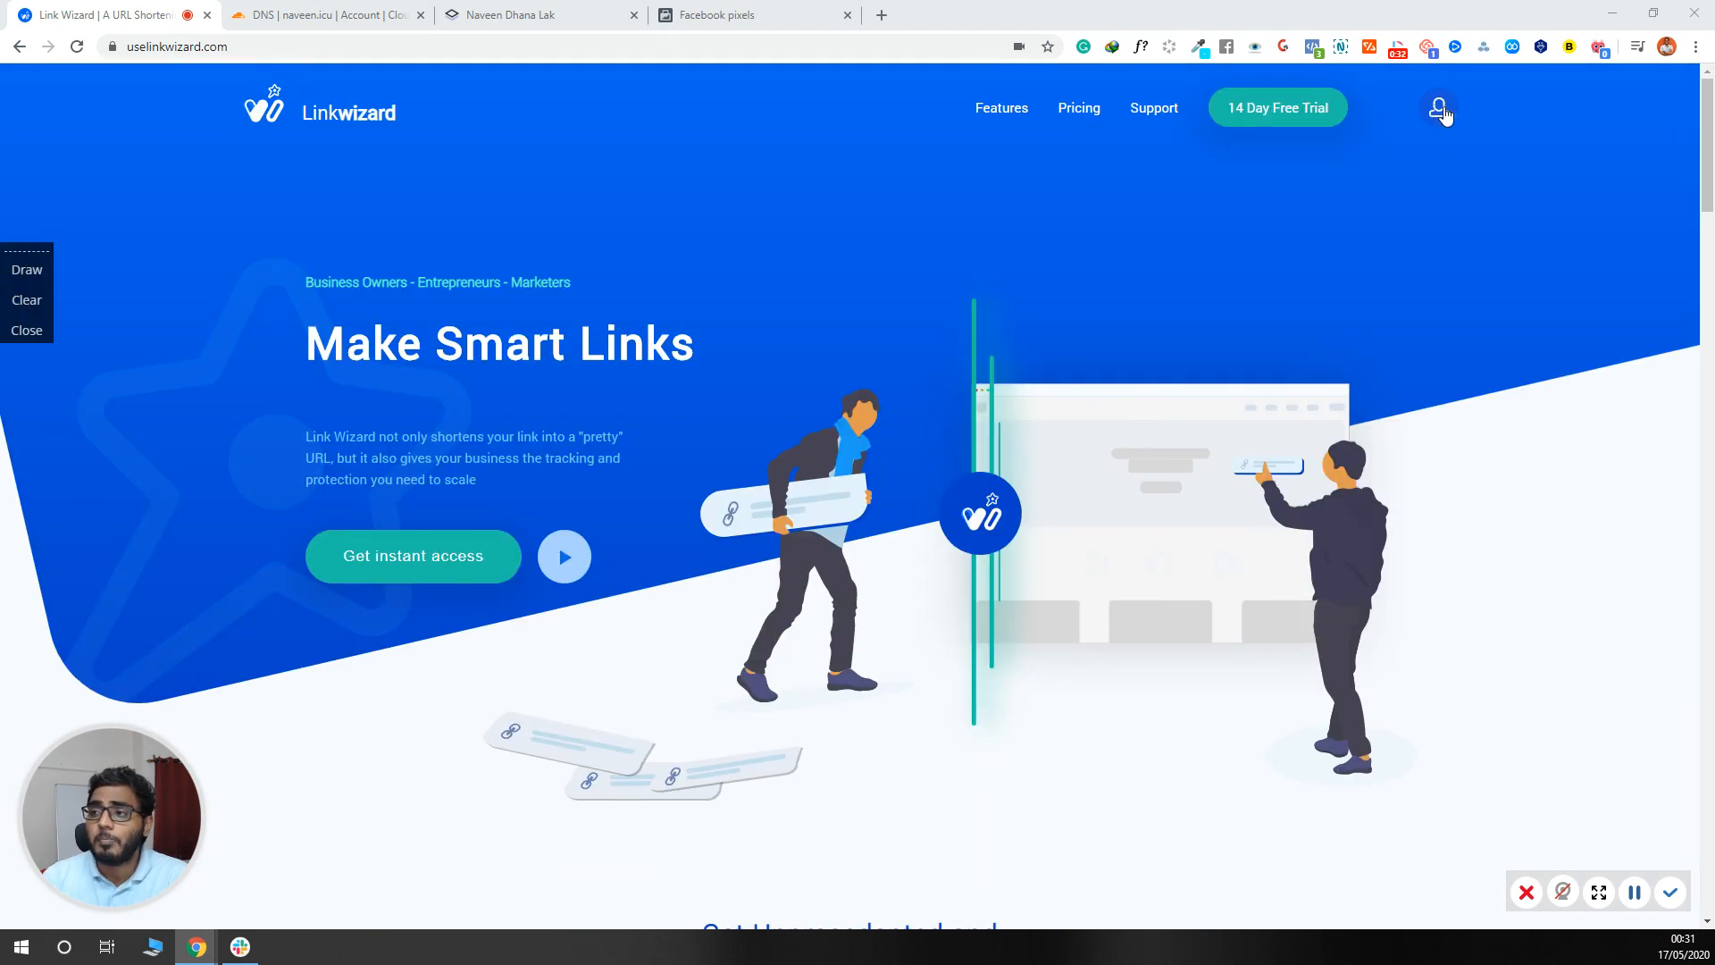
# Log in to the Link Wizard account with the already filled-in credentials.
pyautogui.click(1438, 109)
pyautogui.click(1399, 168)
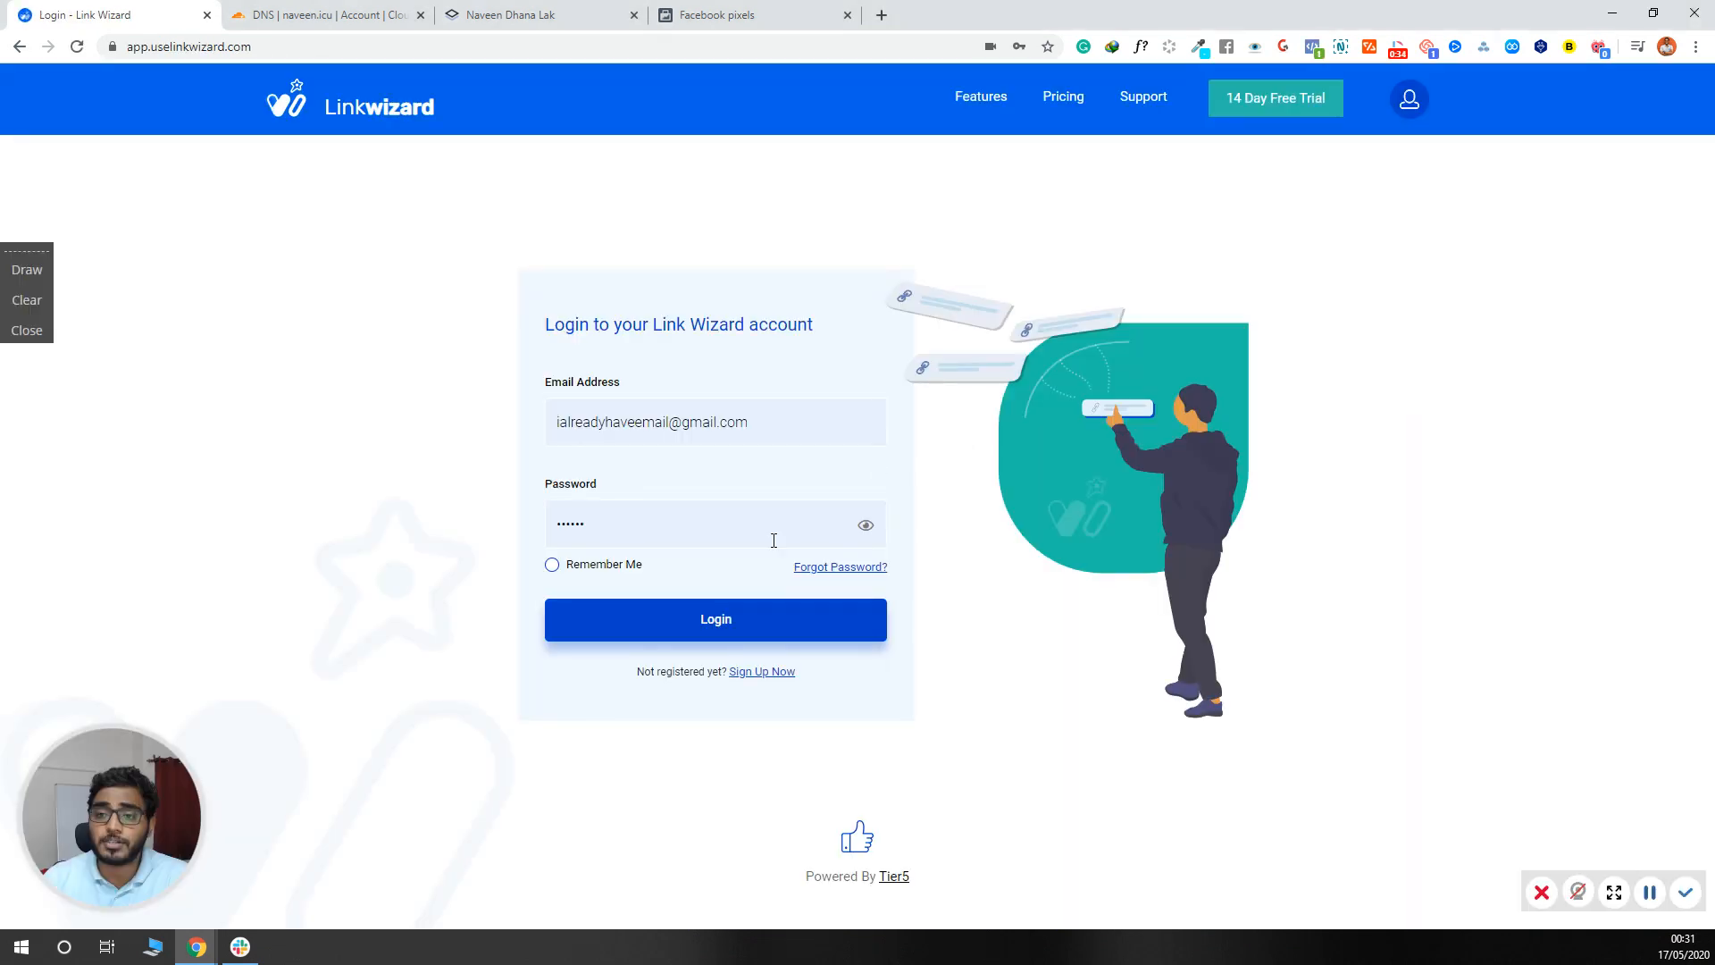
pyautogui.click(762, 608)
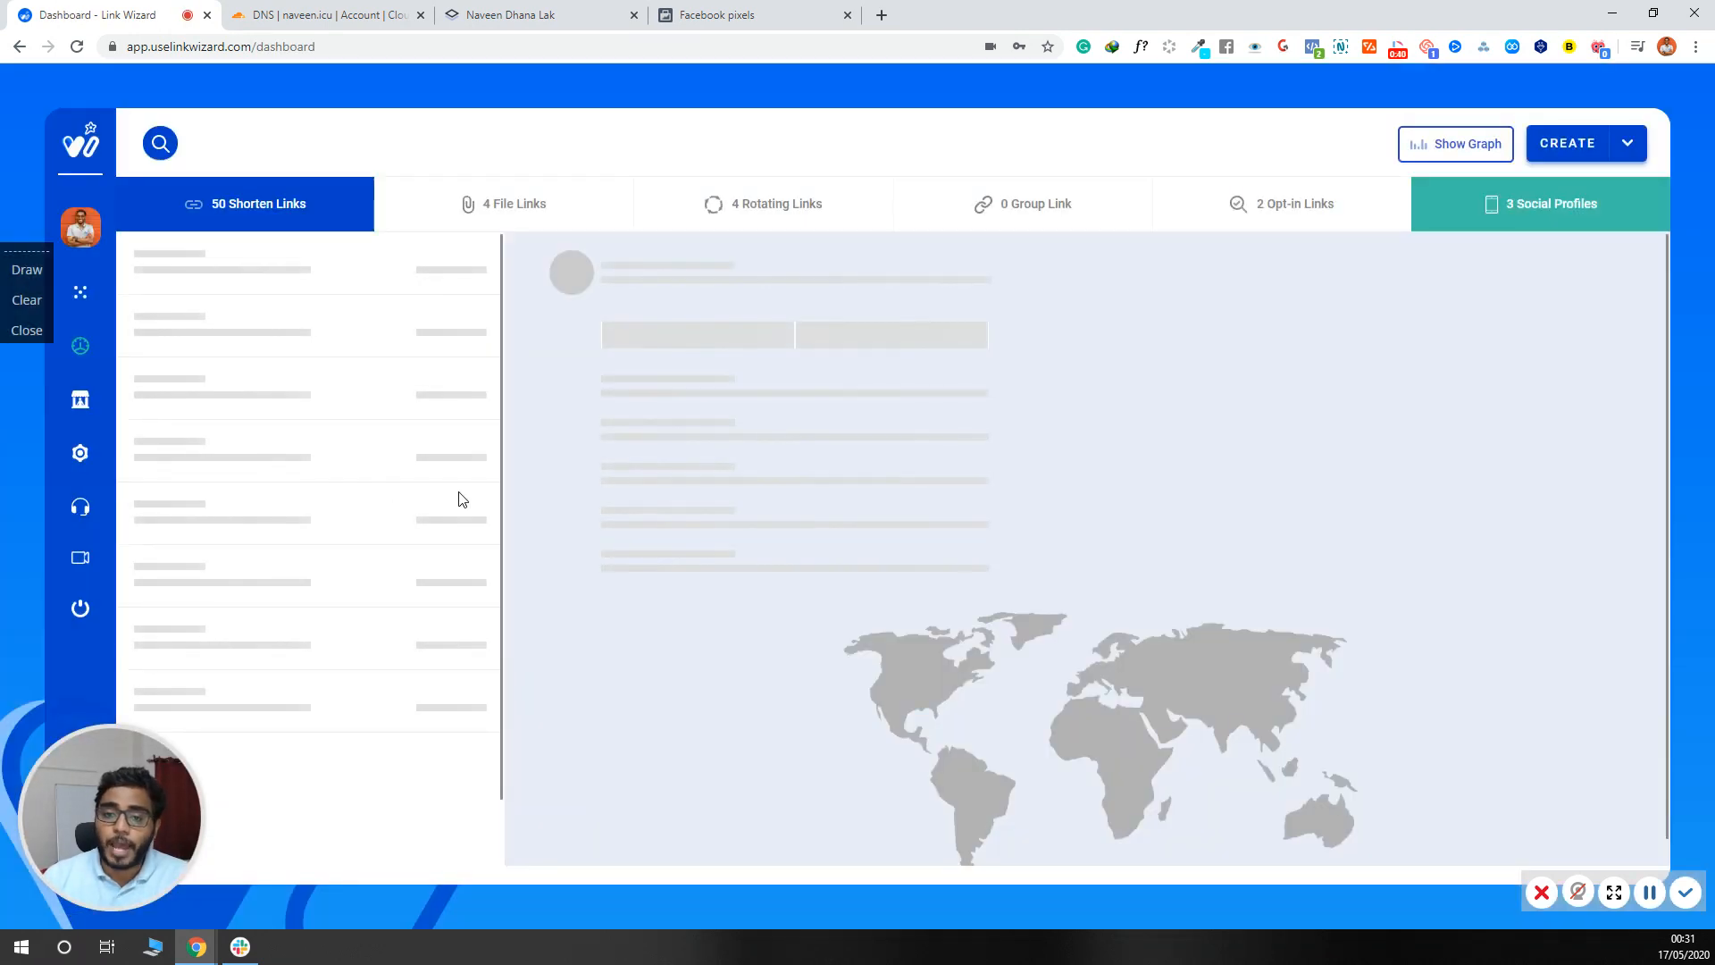
# Open the custom domain settings, start adding a domain and read the instructions about pointing its CNAME to cname.lnkw.co.
pyautogui.click(79, 460)
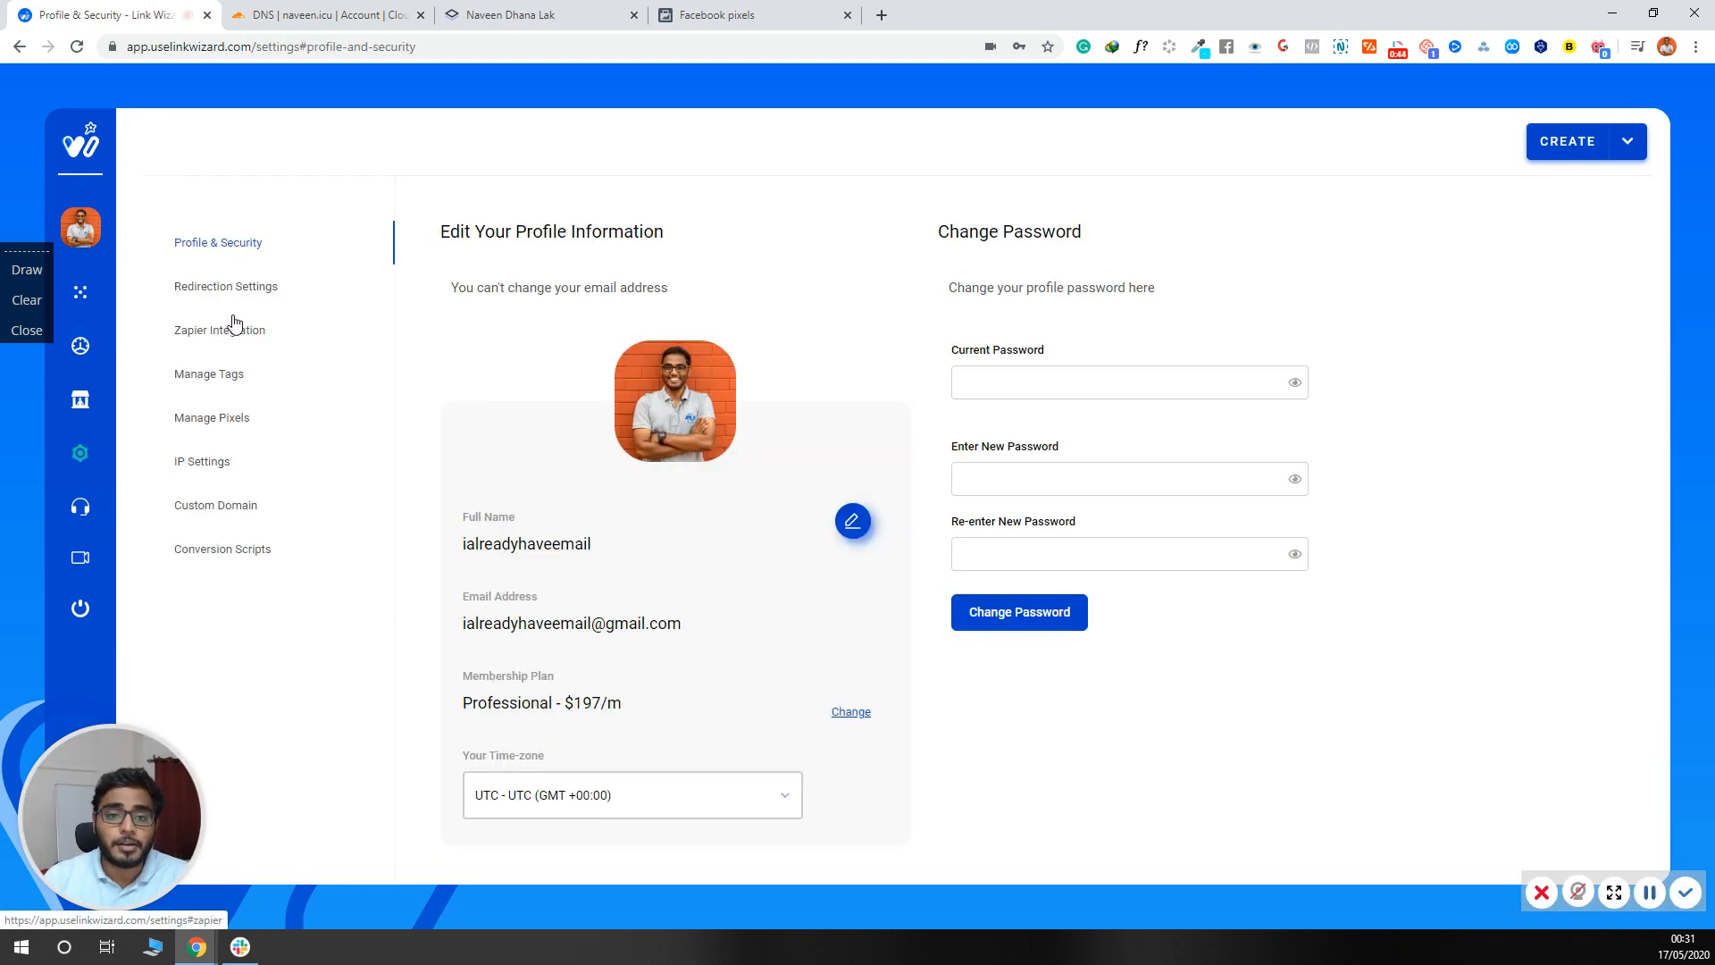
pyautogui.click(217, 506)
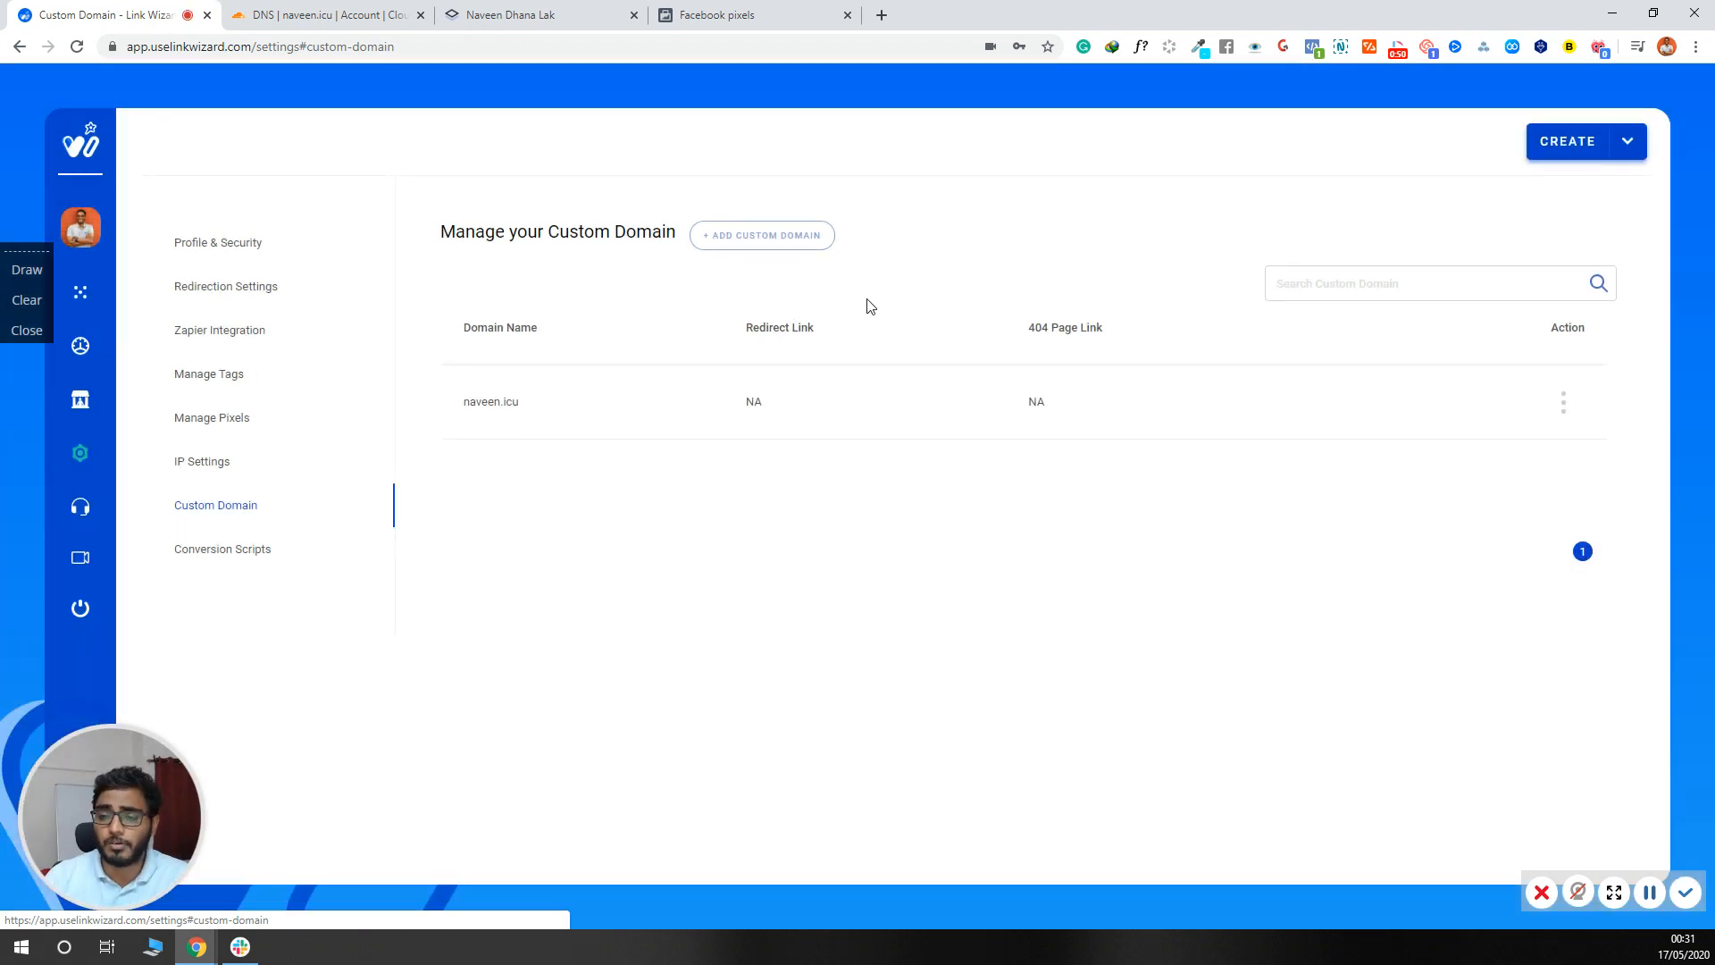
pyautogui.click(776, 244)
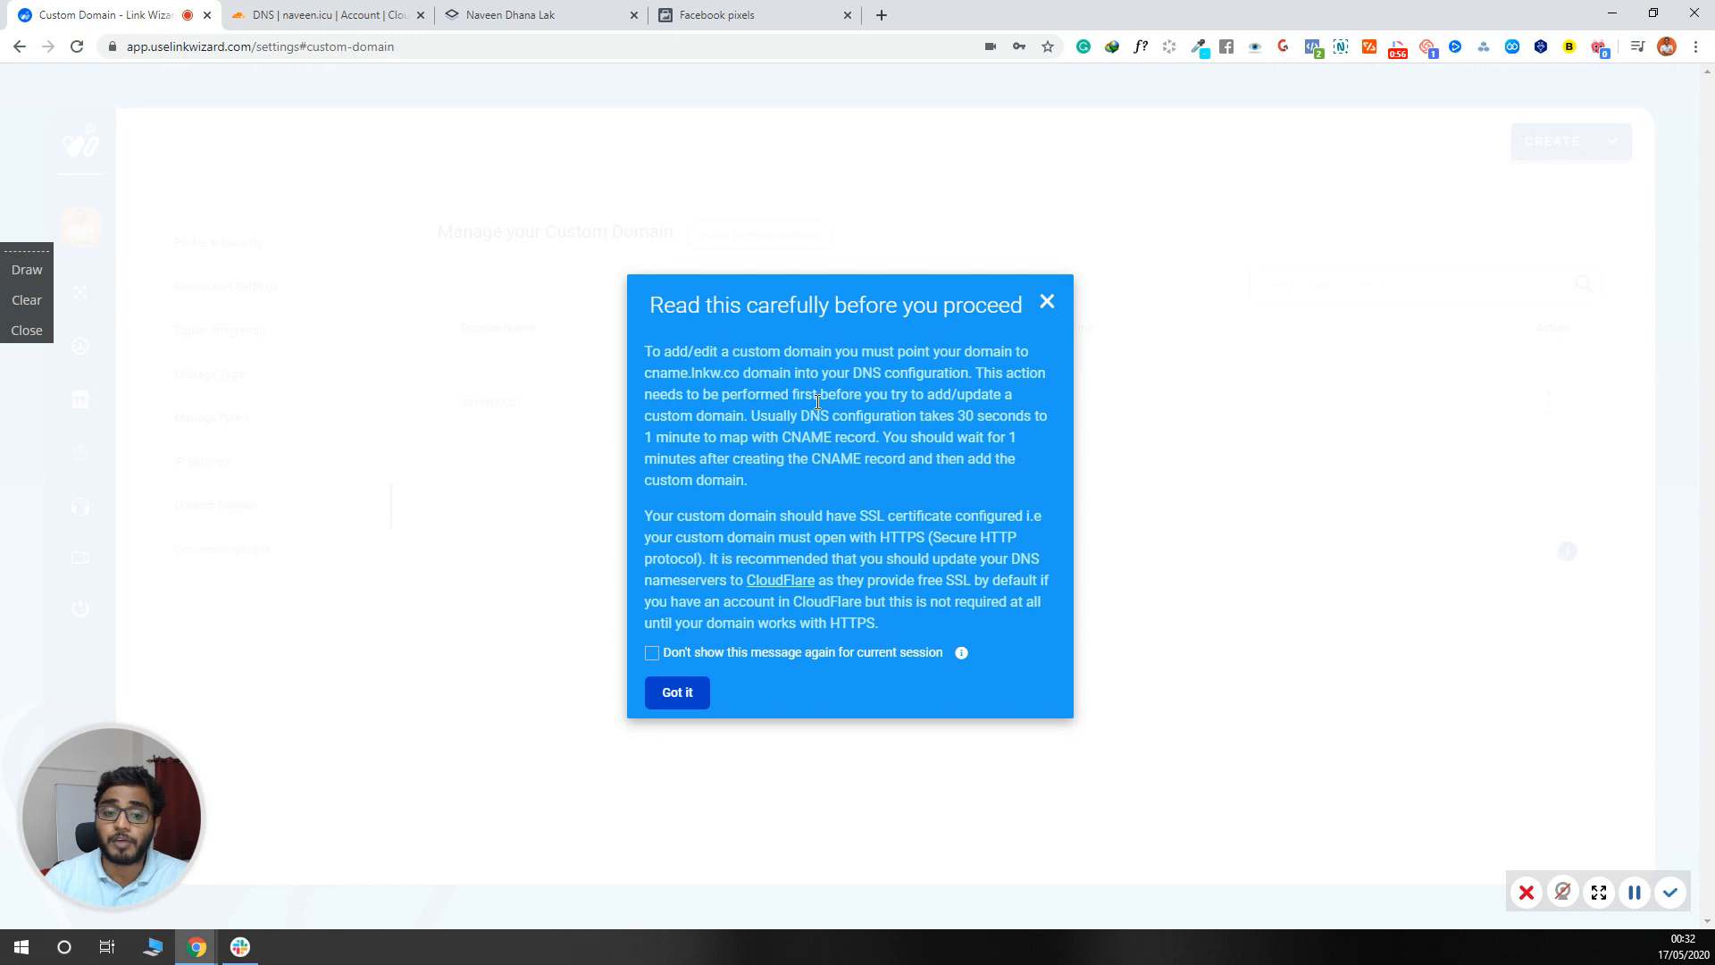
pyautogui.moveTo(740, 376); pyautogui.dragTo(643, 385)
pyautogui.click(693, 379)
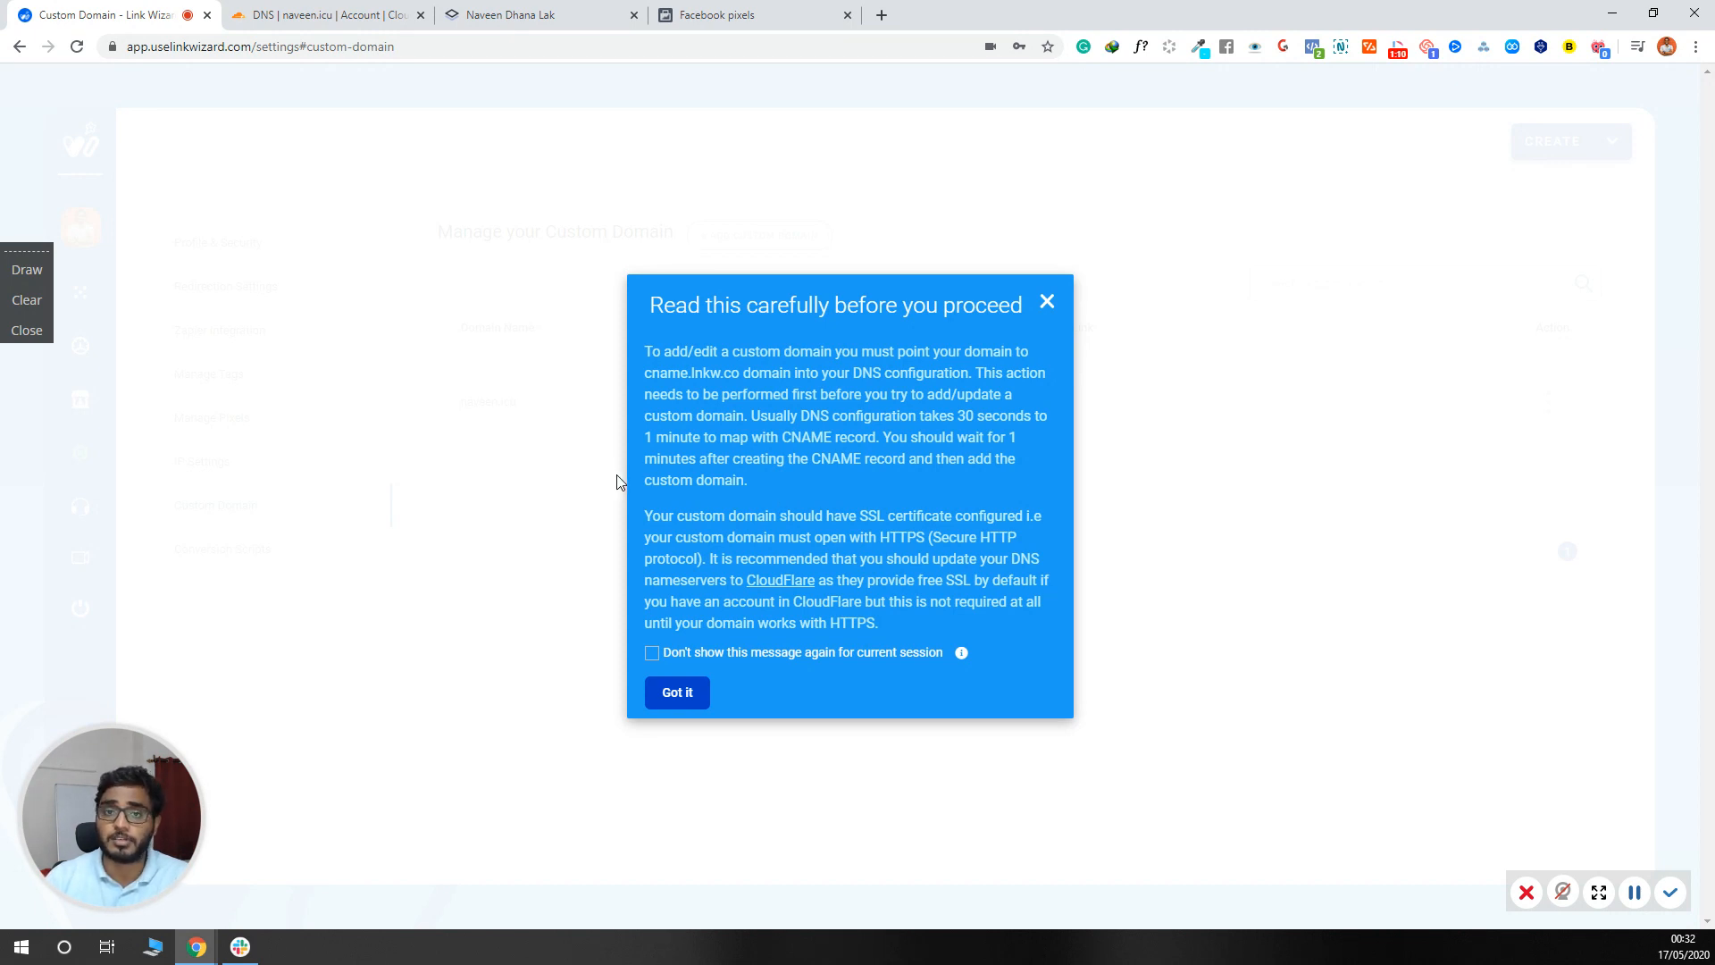
# Check the domain's CNAME record in Cloudflare, and view Link Wizard's new custom domain form without adding a domain.
pyautogui.click(331, 14)
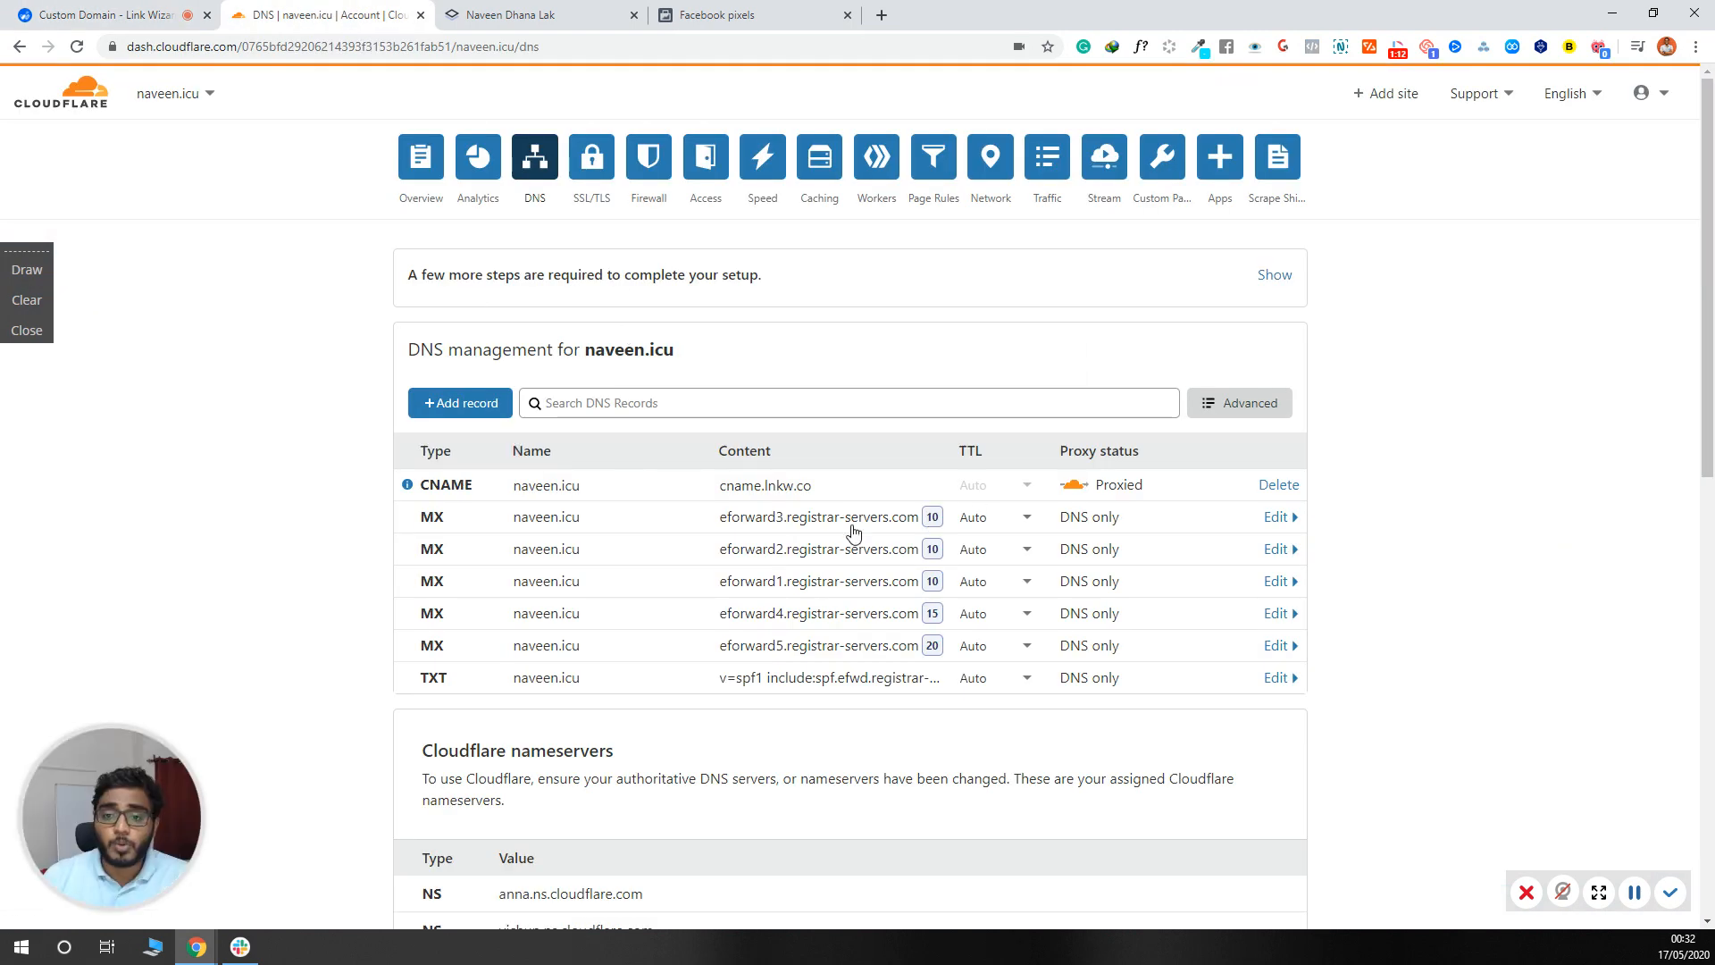
pyautogui.moveTo(423, 494)
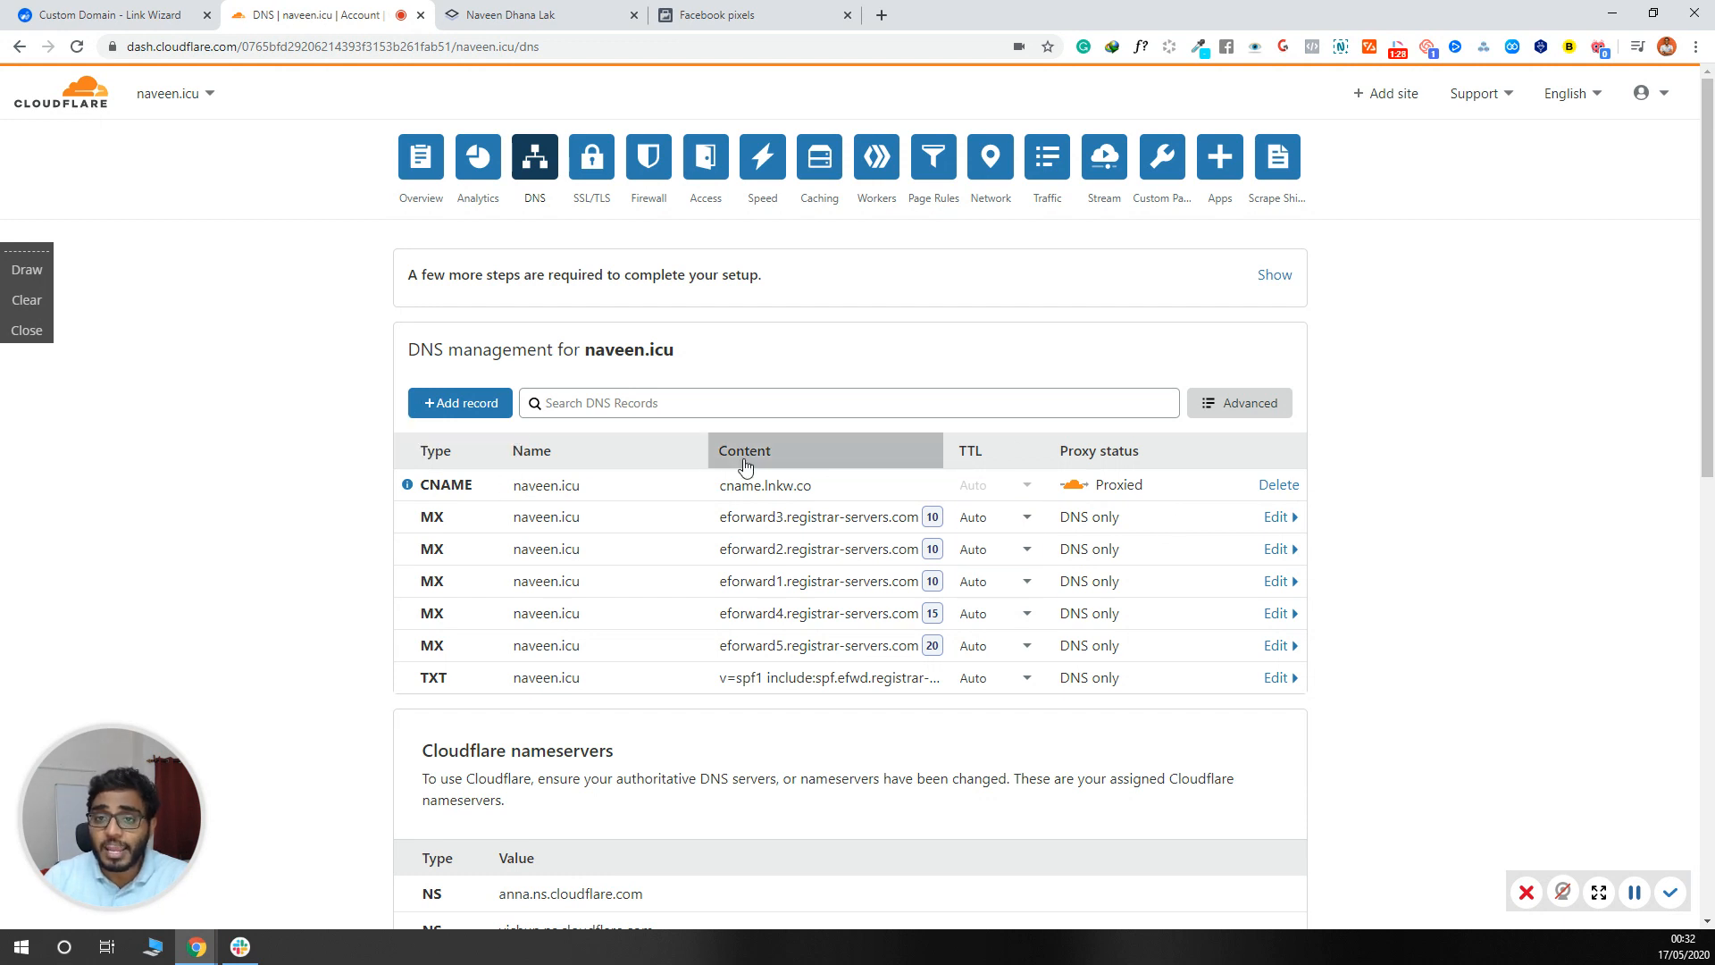
pyautogui.click(162, 16)
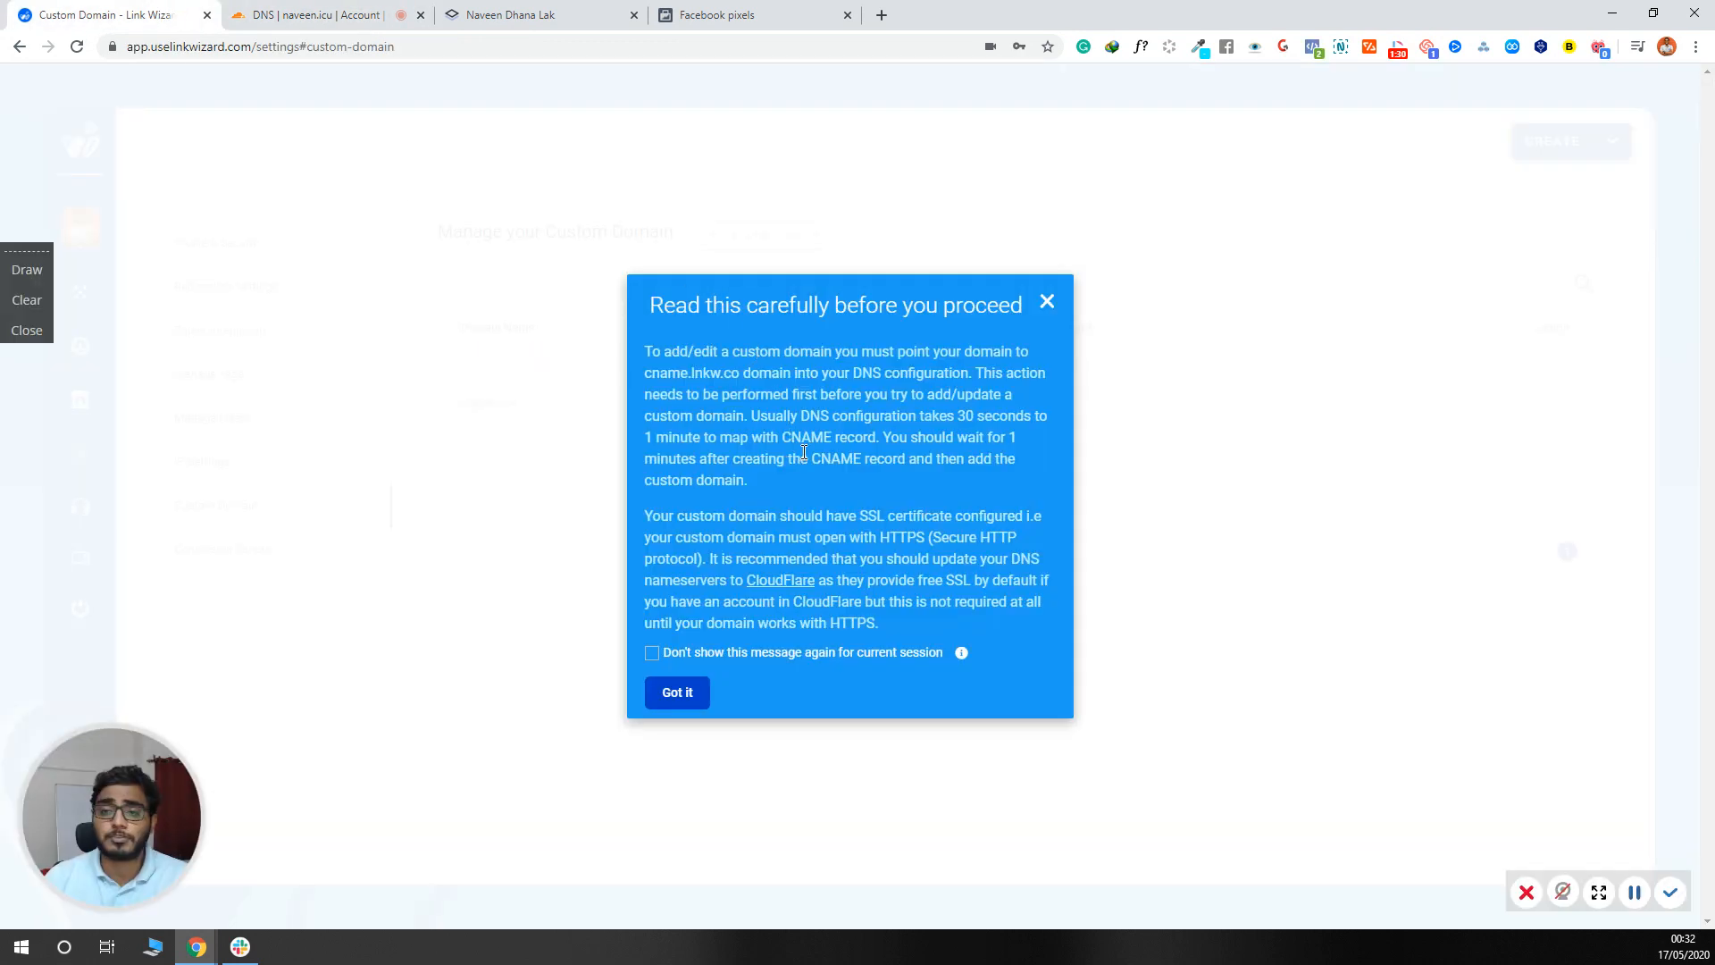
pyautogui.click(675, 693)
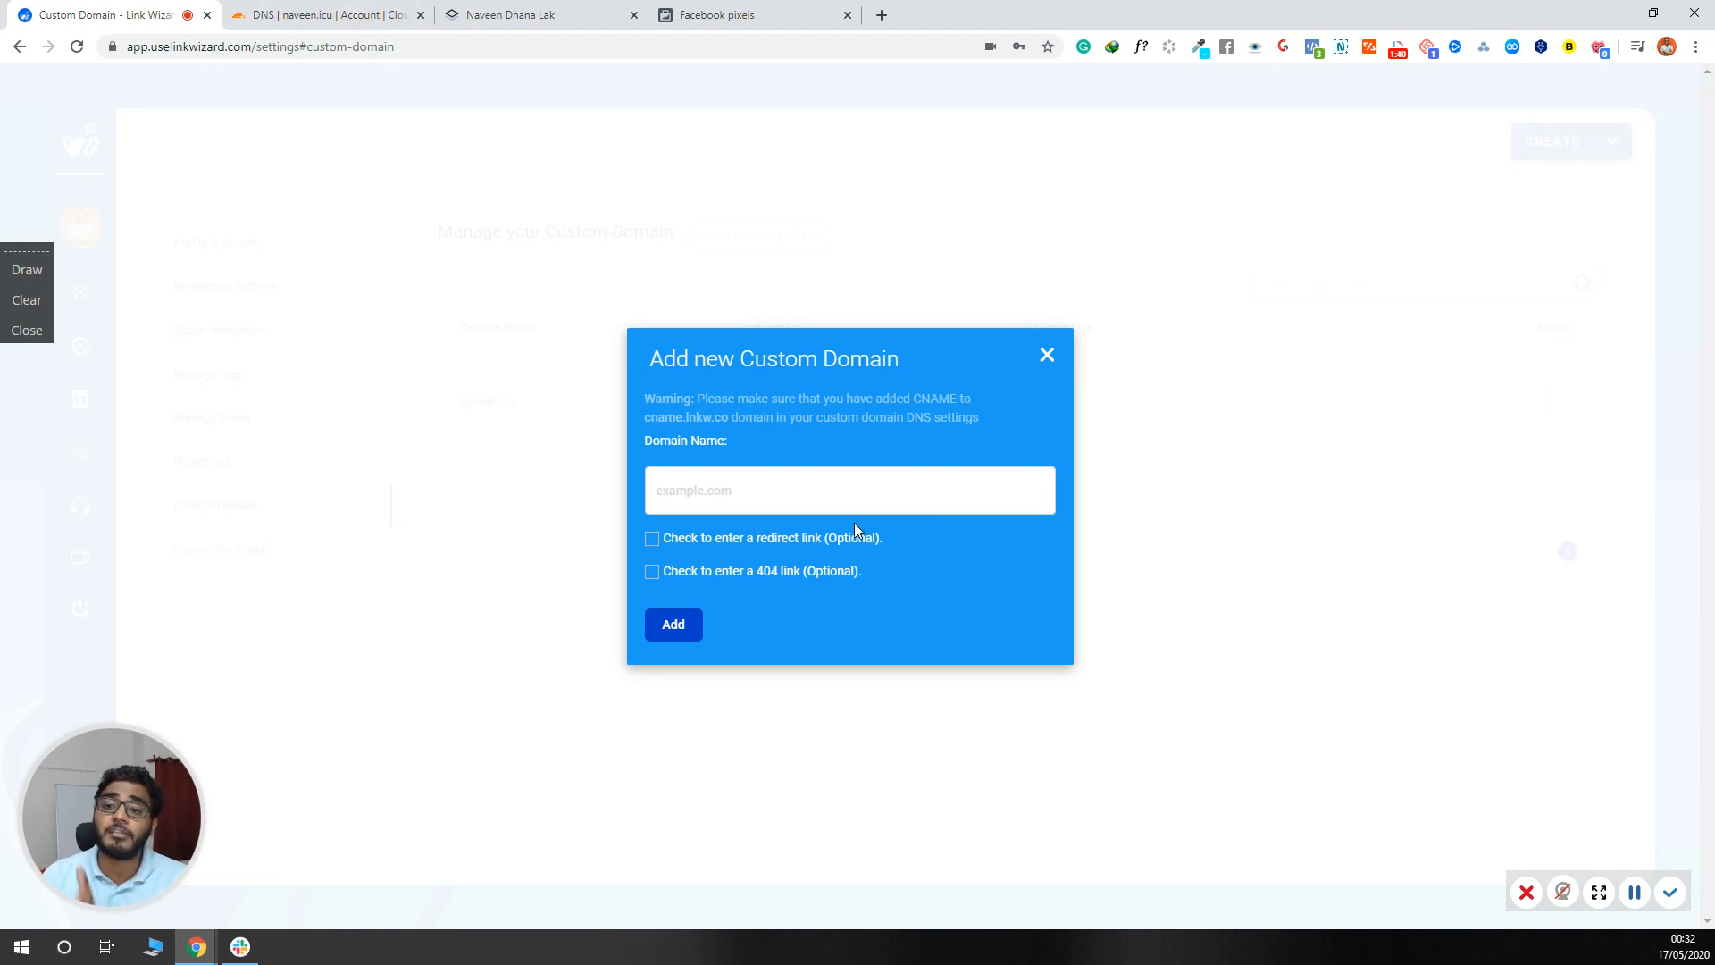
pyautogui.click(1048, 356)
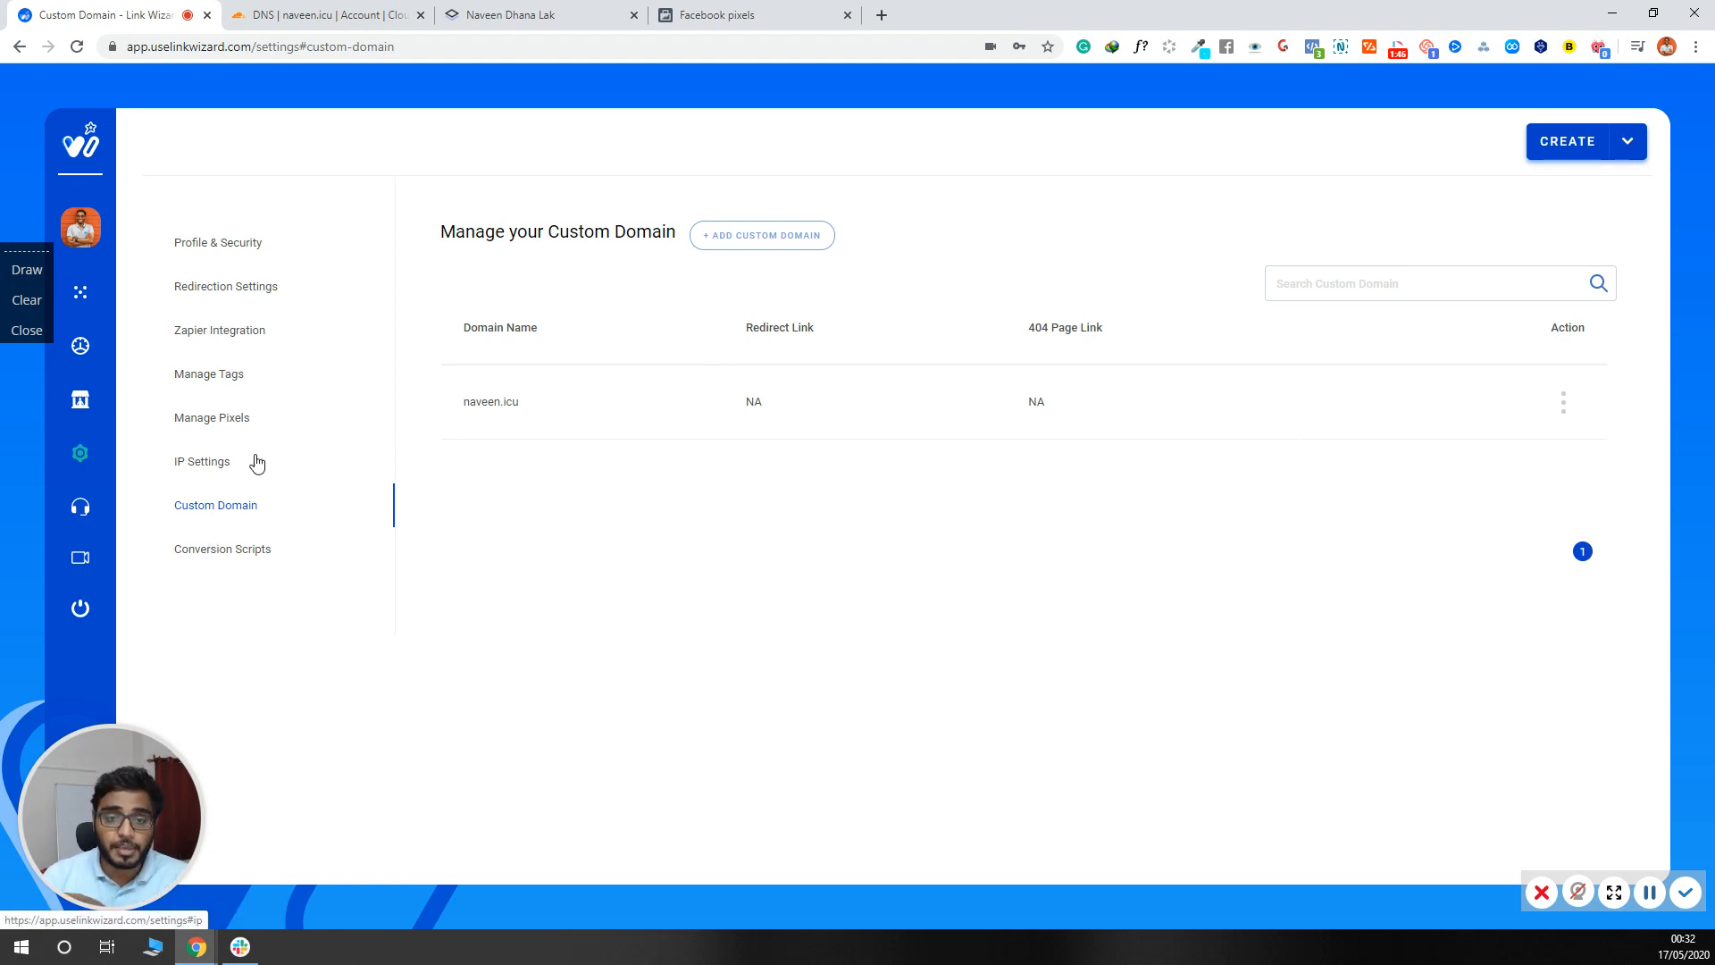
# Start a new pixel in the pixel settings with Facebook as the provider.
pyautogui.click(227, 422)
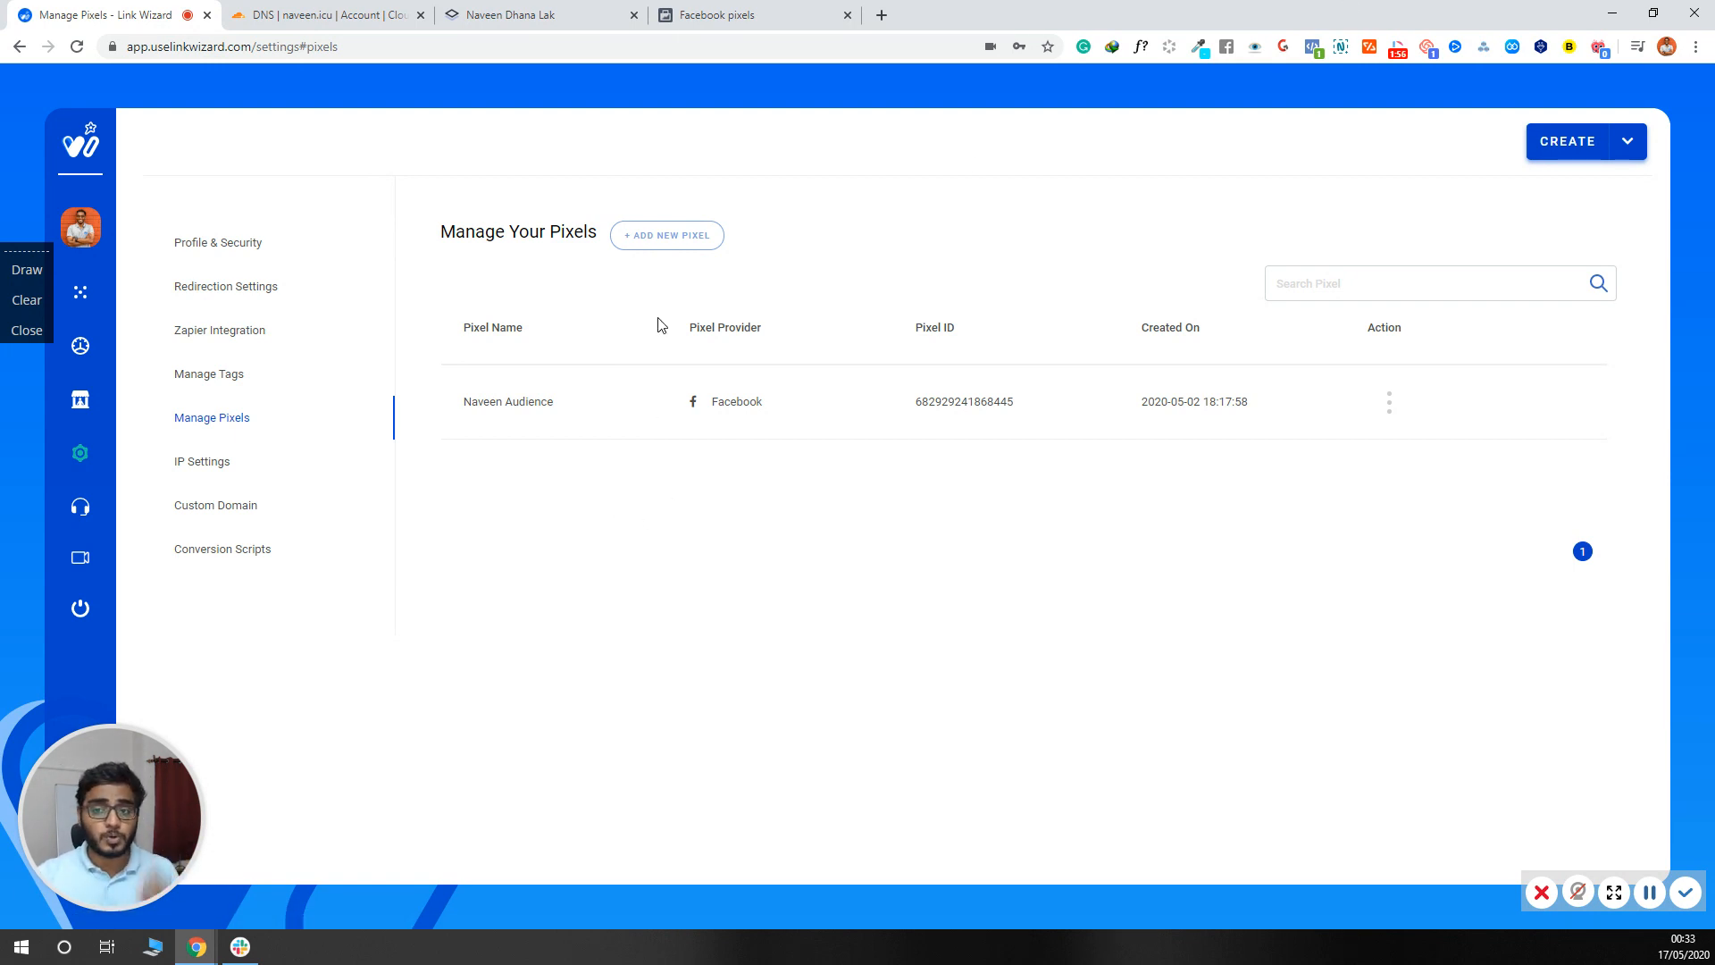
pyautogui.click(674, 239)
pyautogui.click(796, 418)
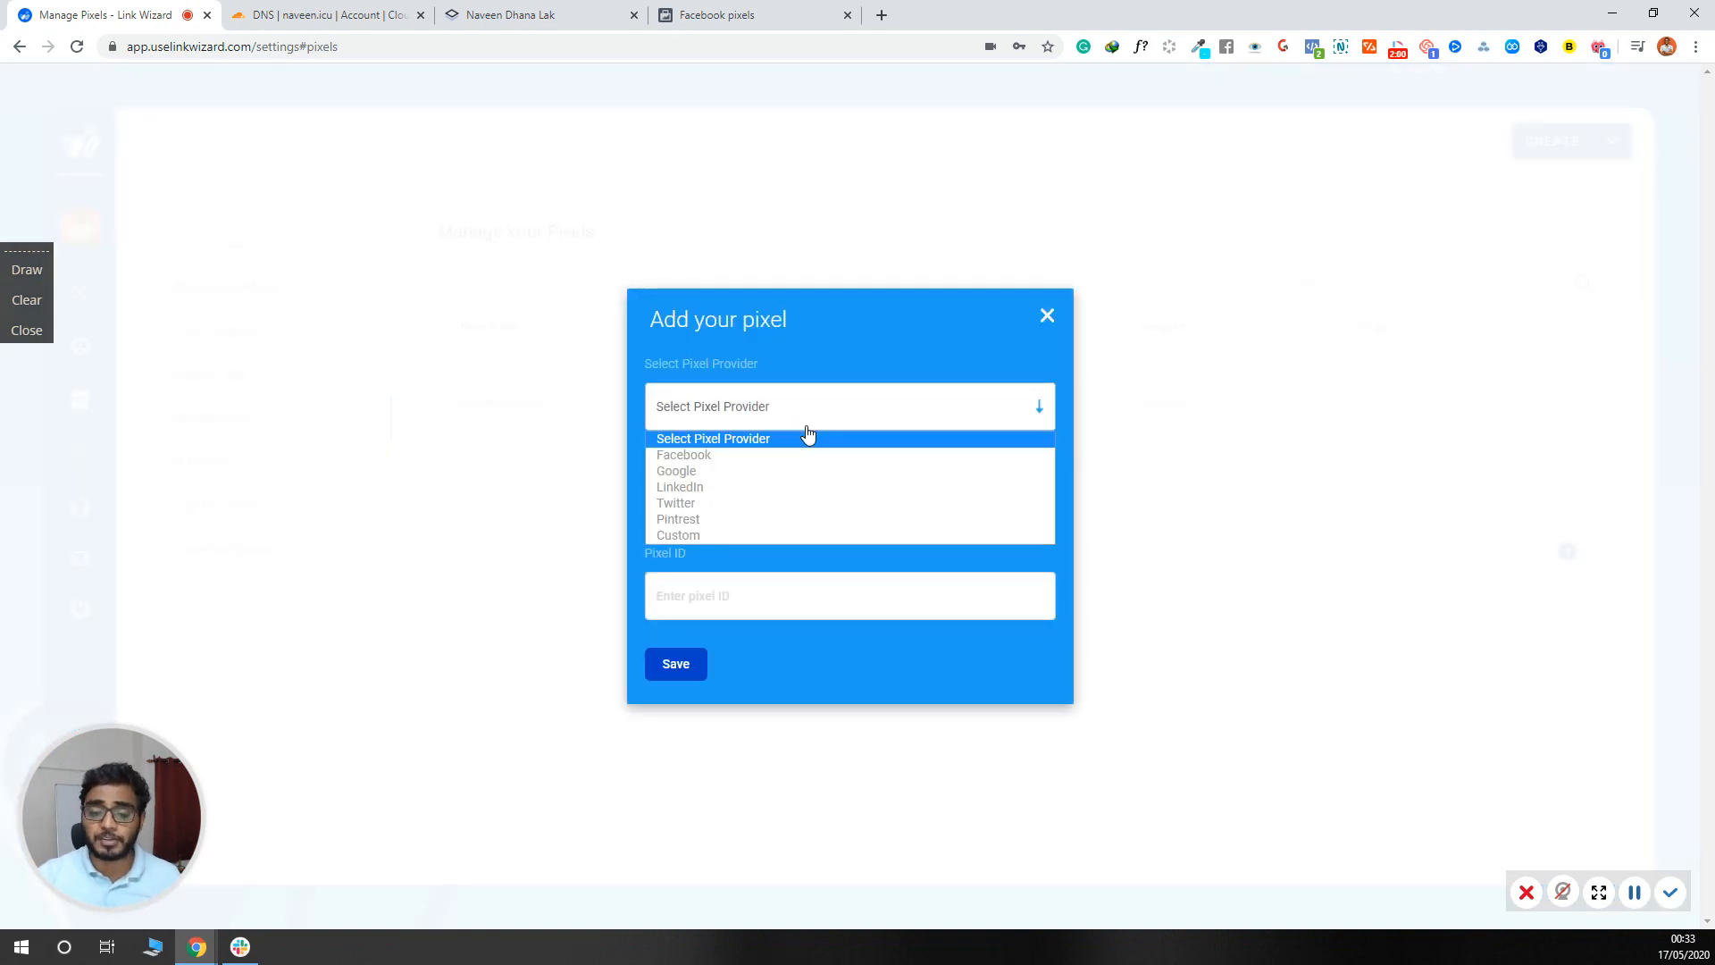
pyautogui.click(761, 464)
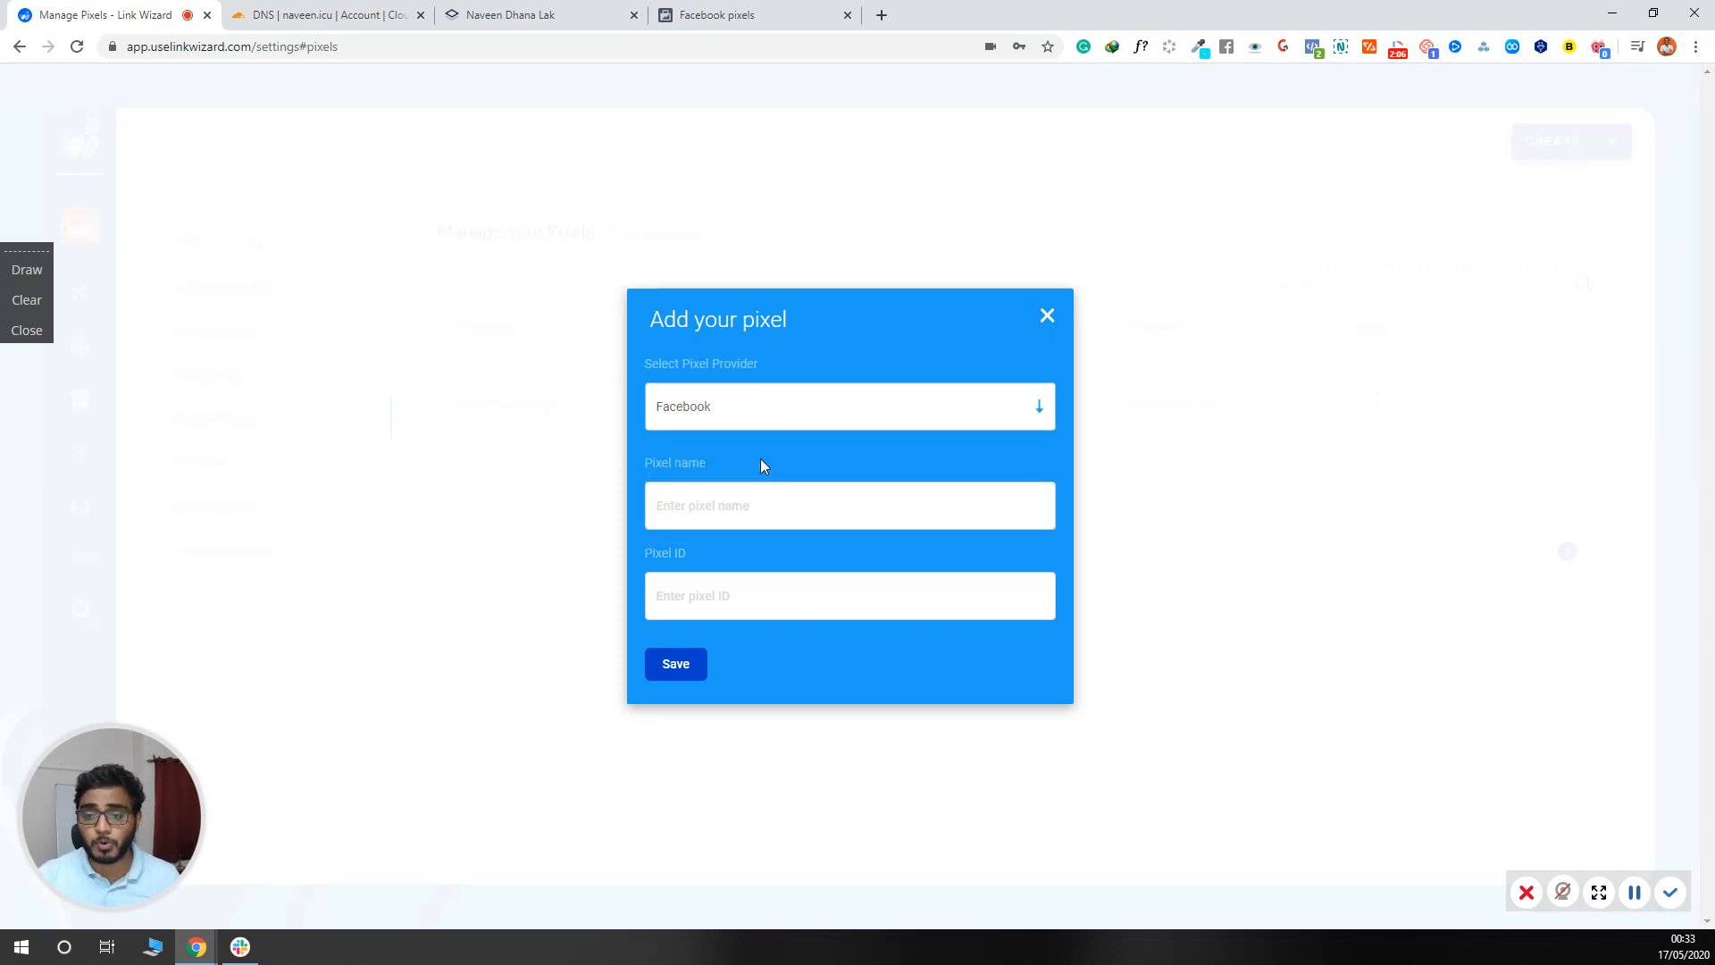
pyautogui.click(771, 500)
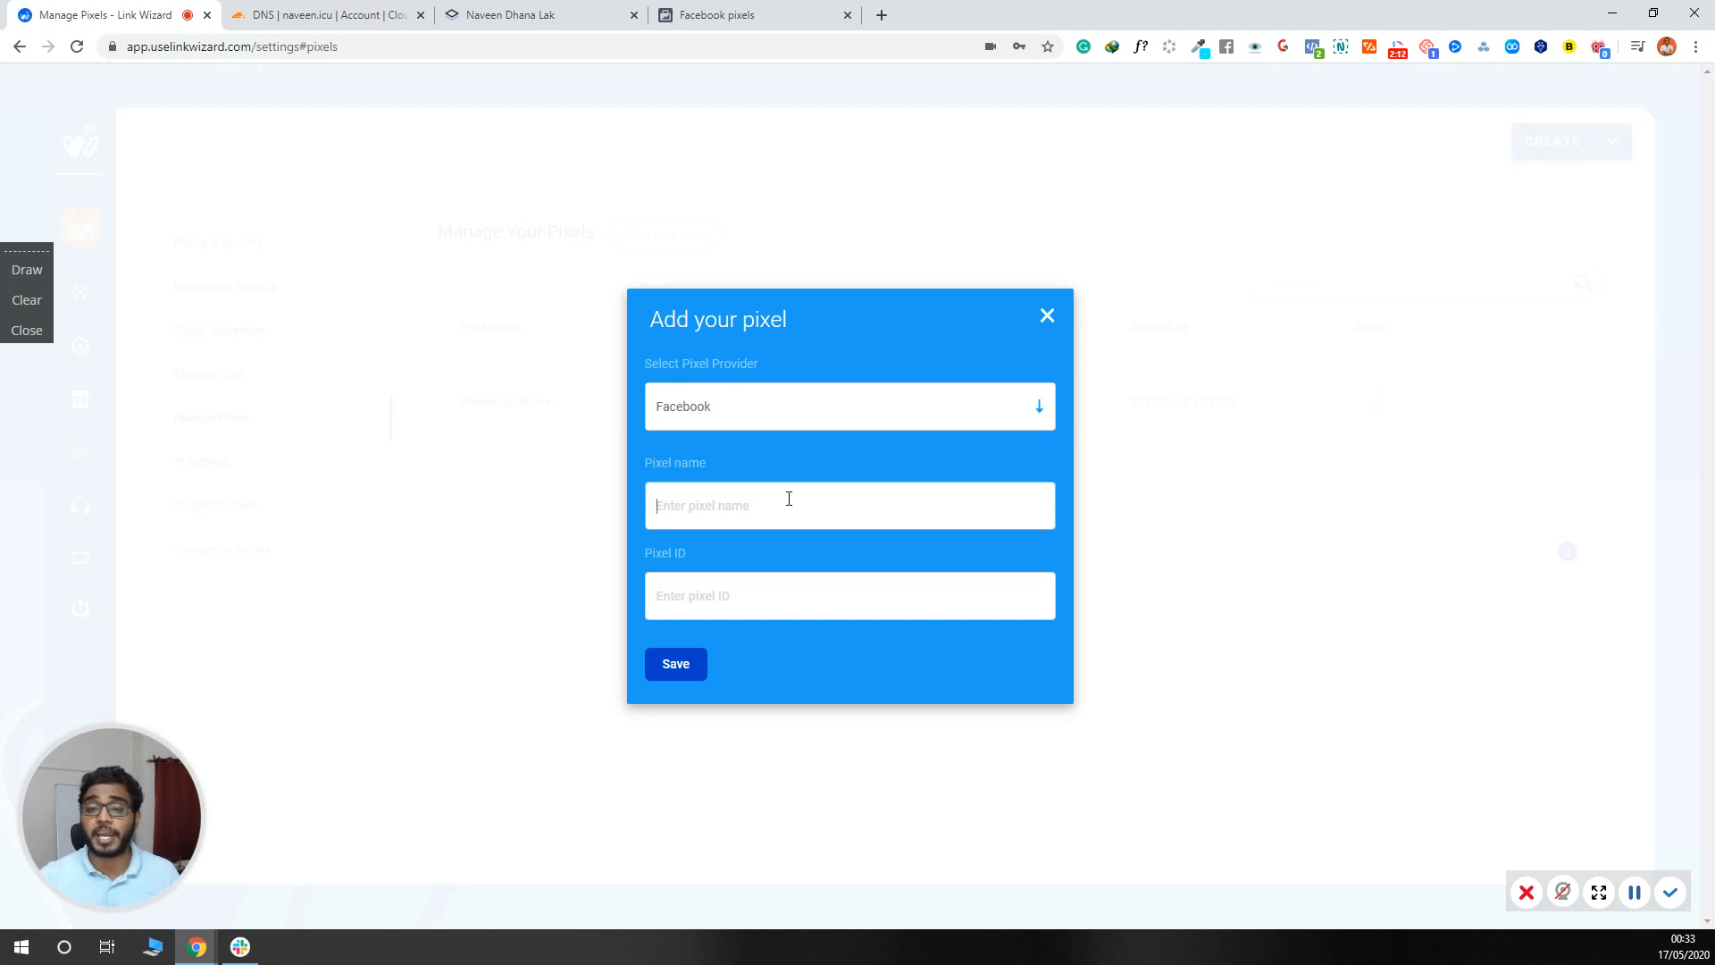
pyautogui.click(657, 614)
# Switch to Facebook Events Manager and find the Pixels tool by searching for "pixel".
pyautogui.click(710, 15)
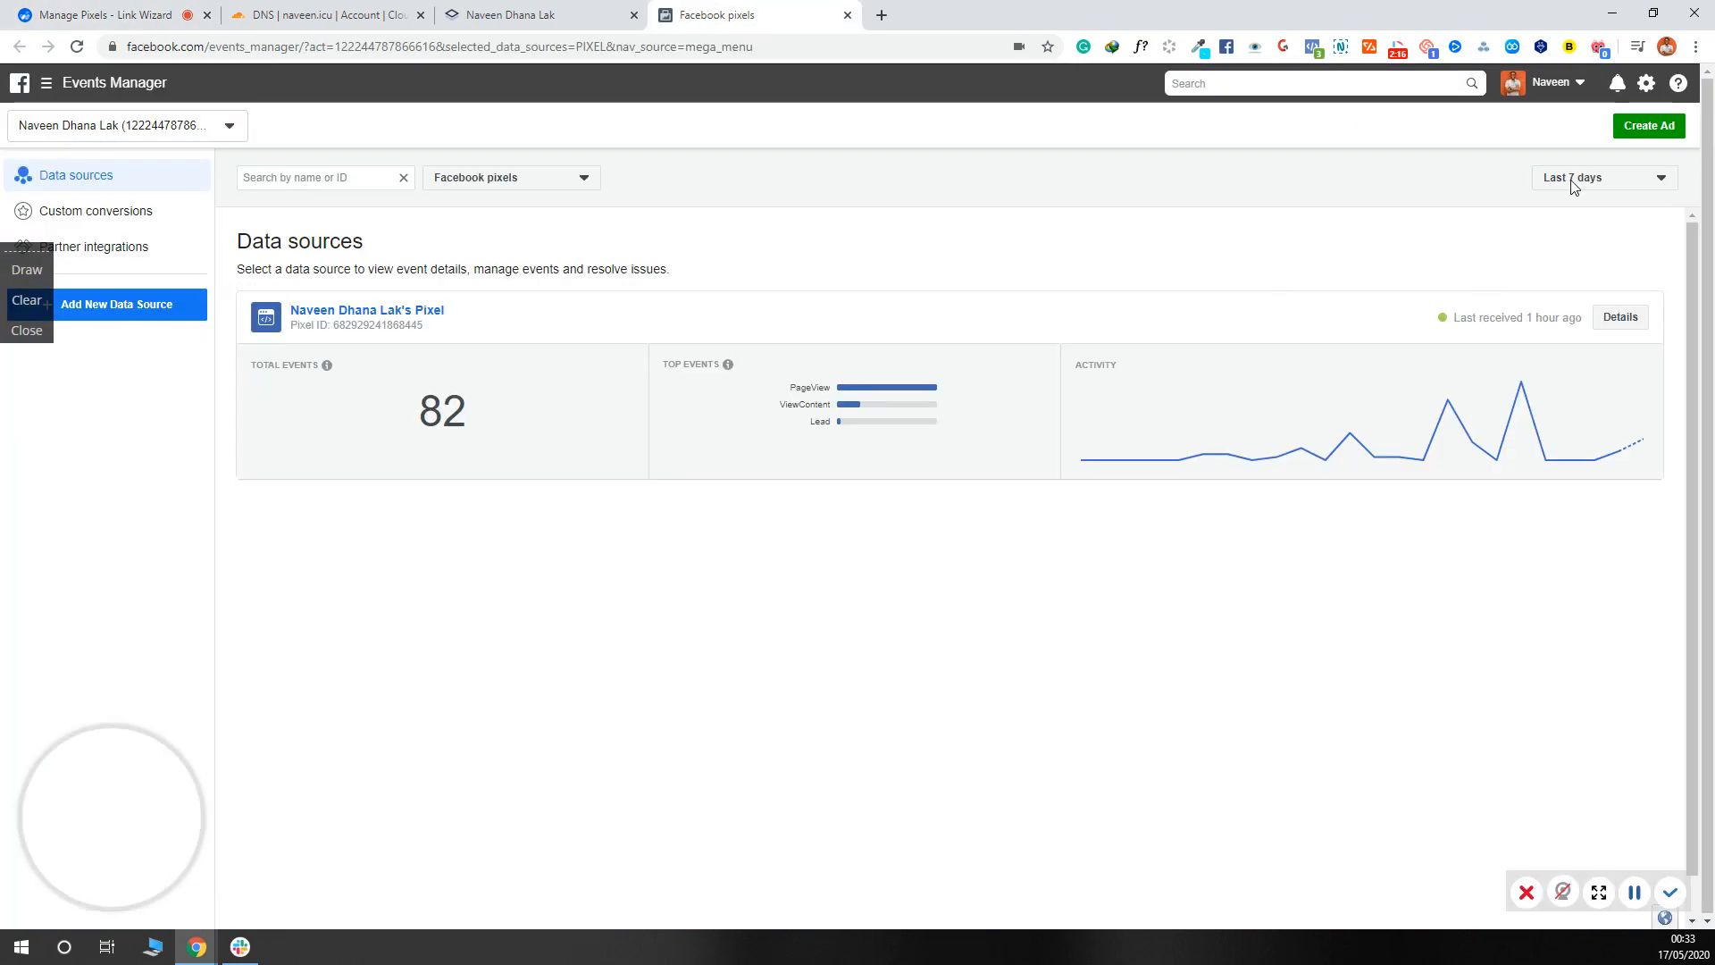
pyautogui.click(1554, 82)
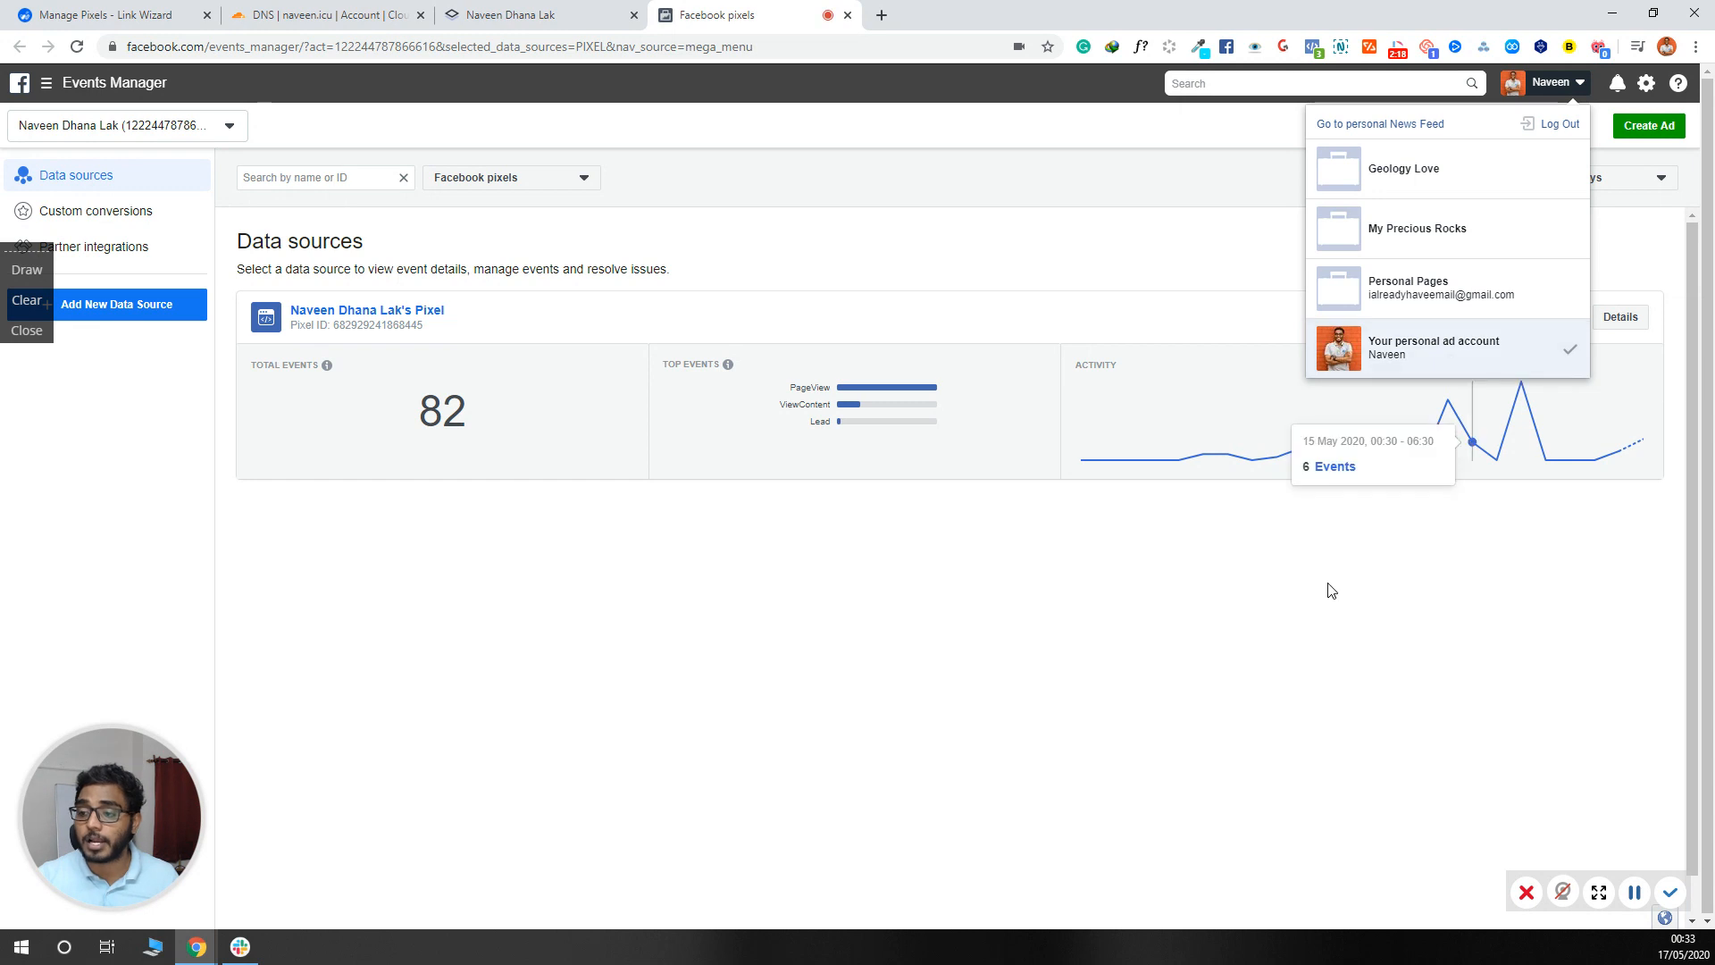
pyautogui.click(1201, 83)
pyautogui.write('pixel')
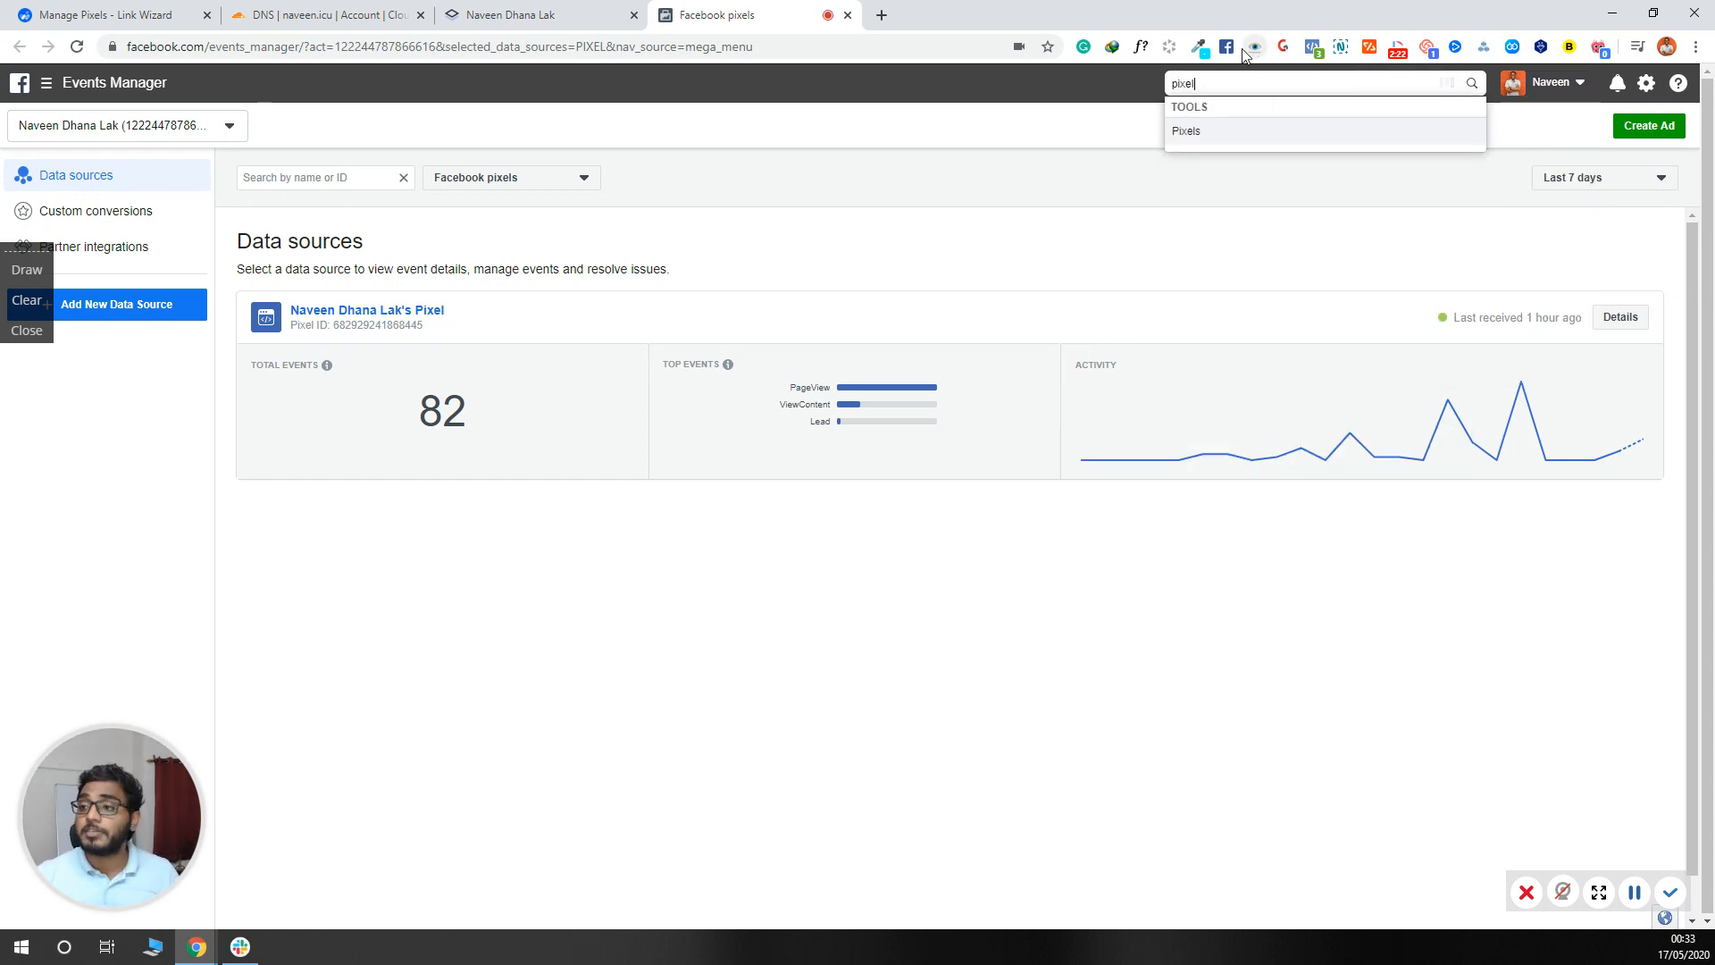
pyautogui.click(1225, 132)
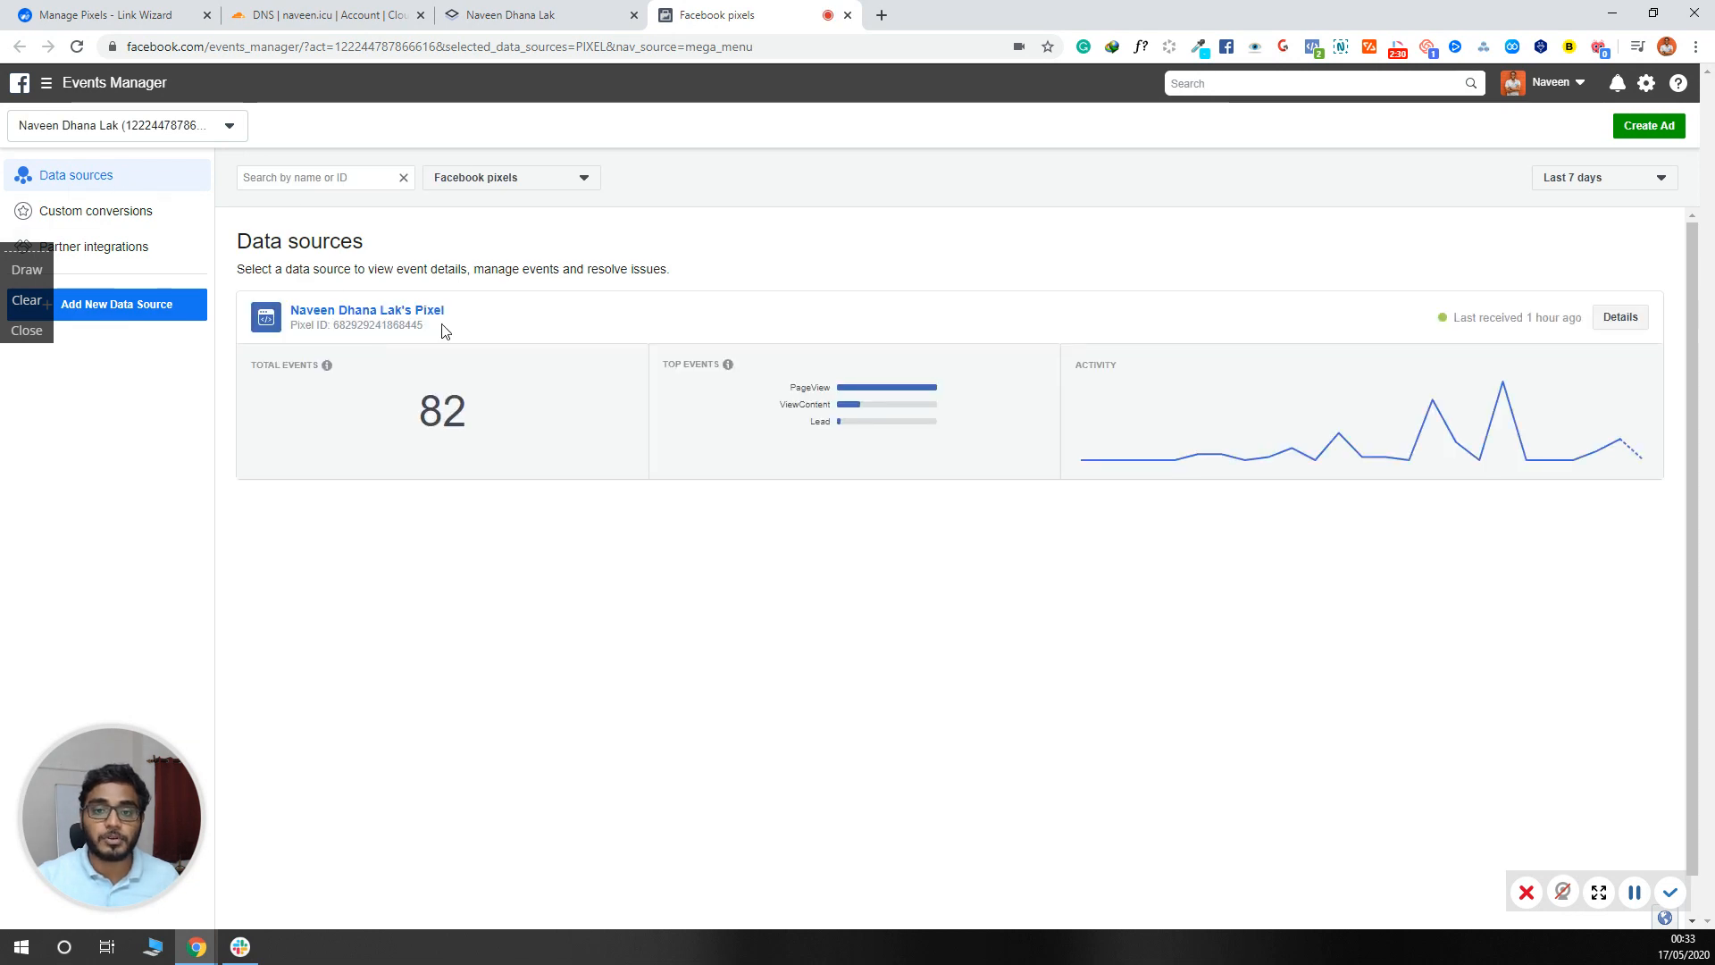
# Copy the Facebook pixel's ID, return to Link Wizard's new pixel form and close it without saving.
pyautogui.moveTo(336, 327); pyautogui.dragTo(410, 324)
pyautogui.rightClick(404, 323)
pyautogui.click(433, 338)
pyautogui.click(112, 12)
pyautogui.click(798, 616)
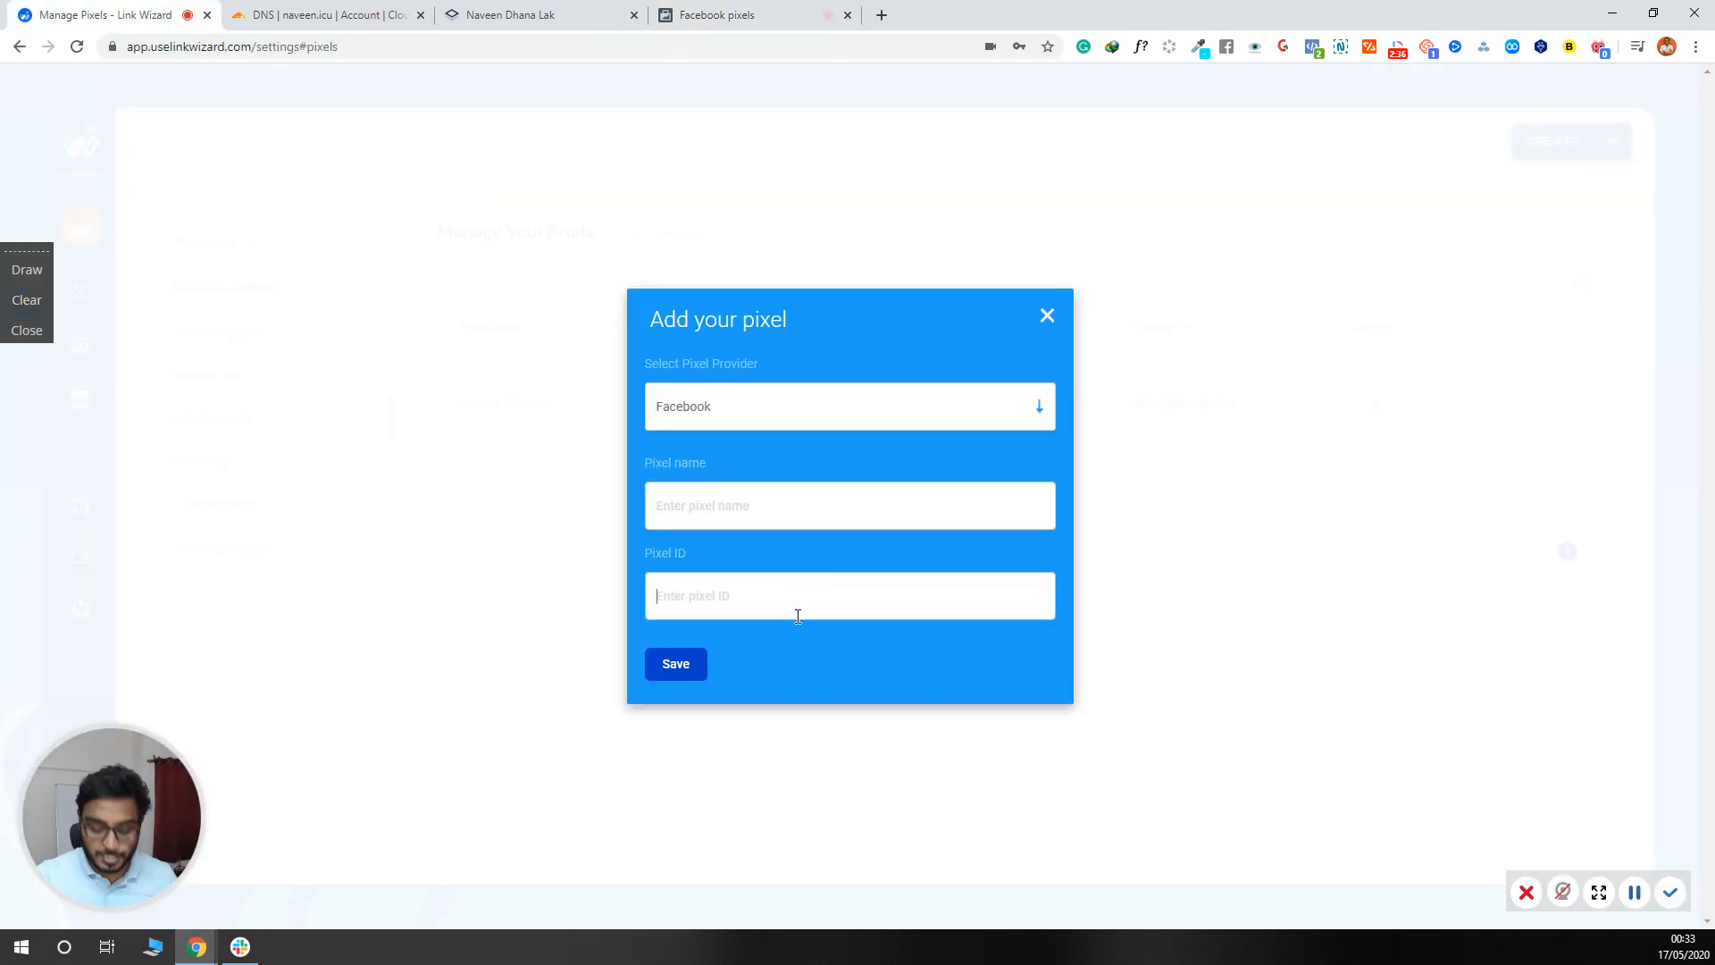
pyautogui.click(1047, 317)
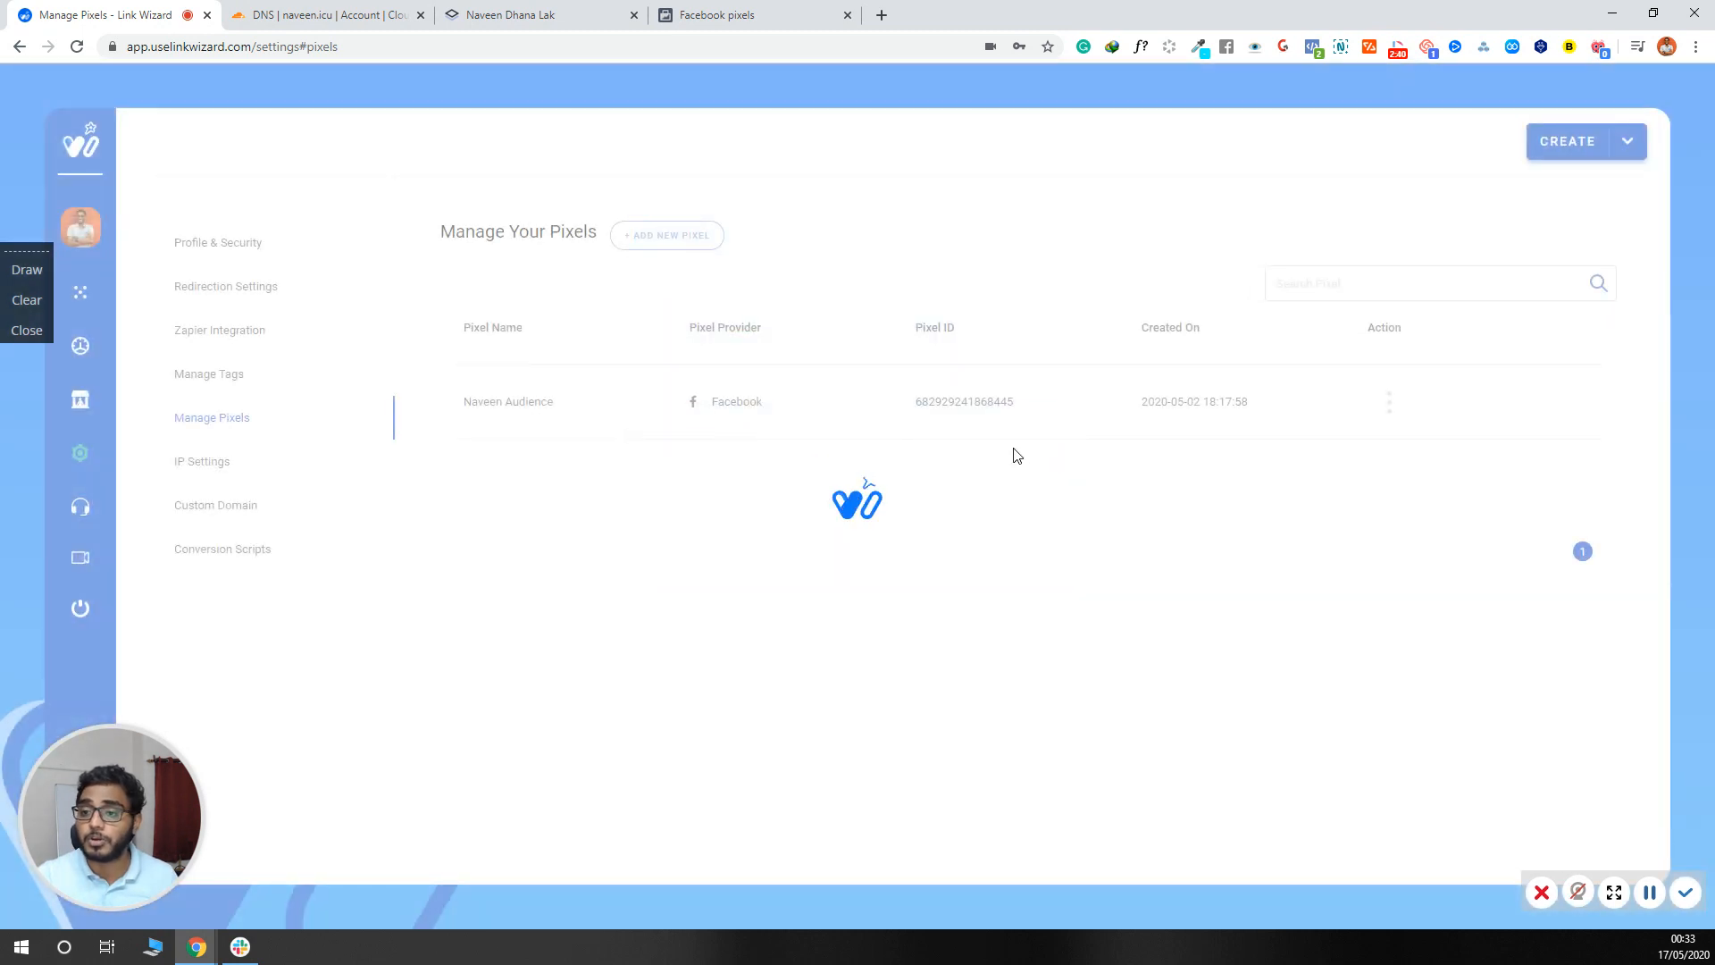
# View the existing Facebook pixel's edit form and close it without changes.
pyautogui.click(1388, 404)
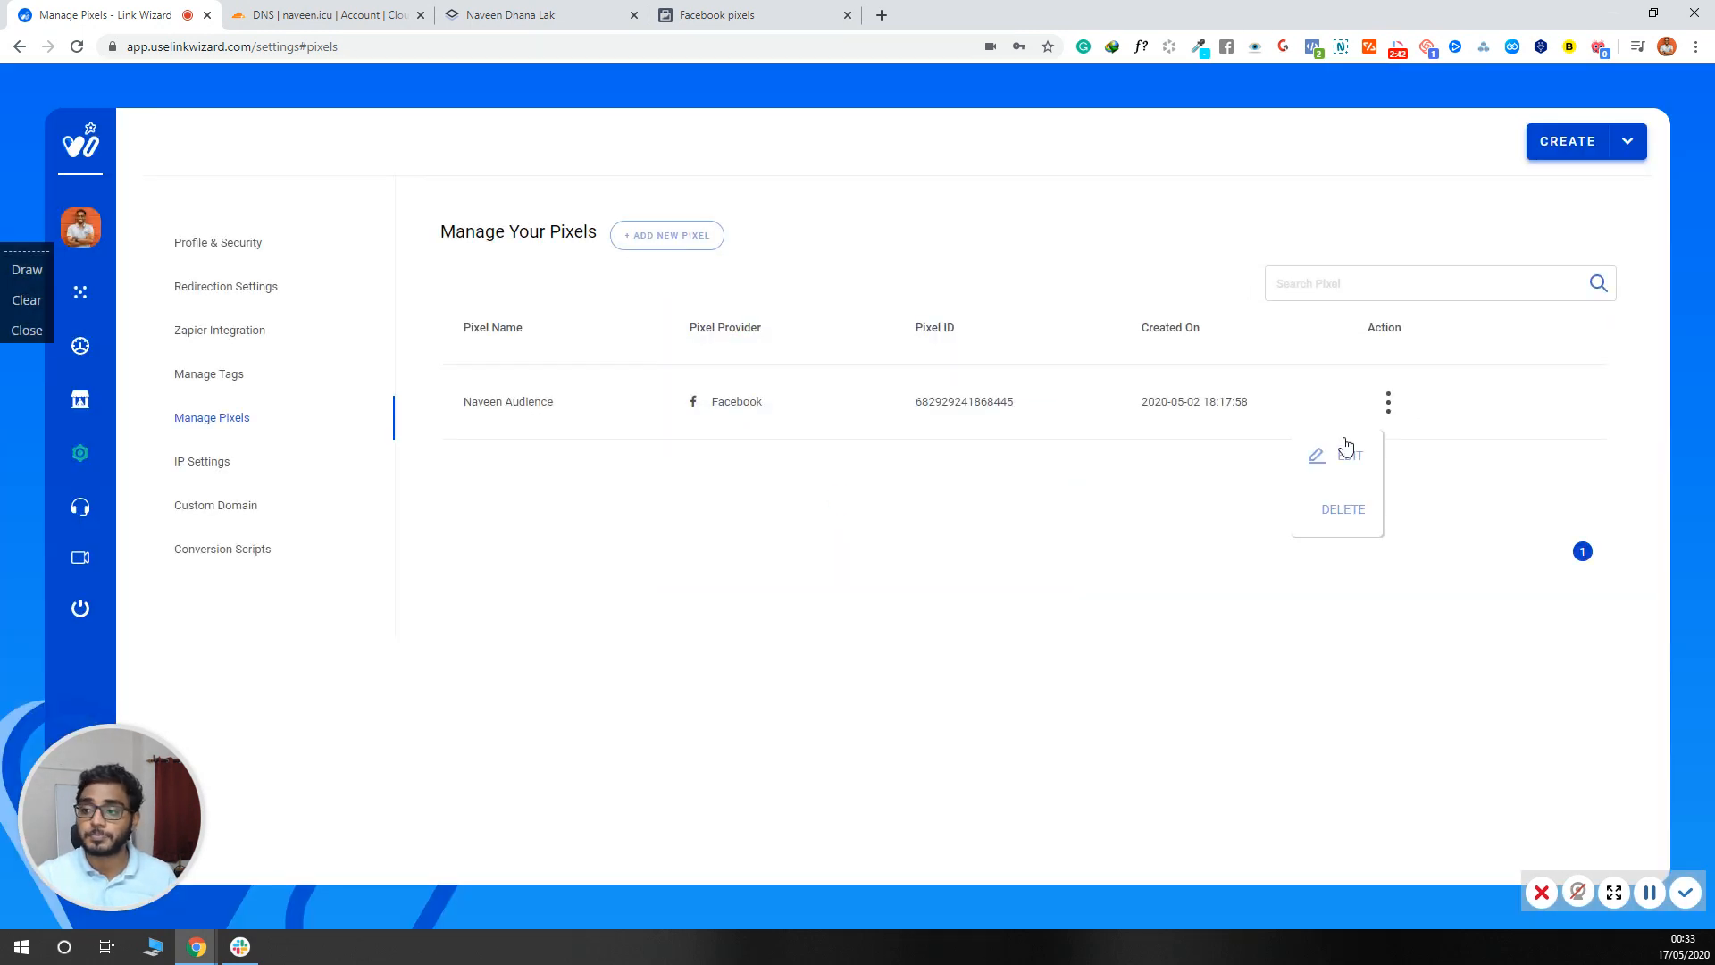
pyautogui.click(1346, 446)
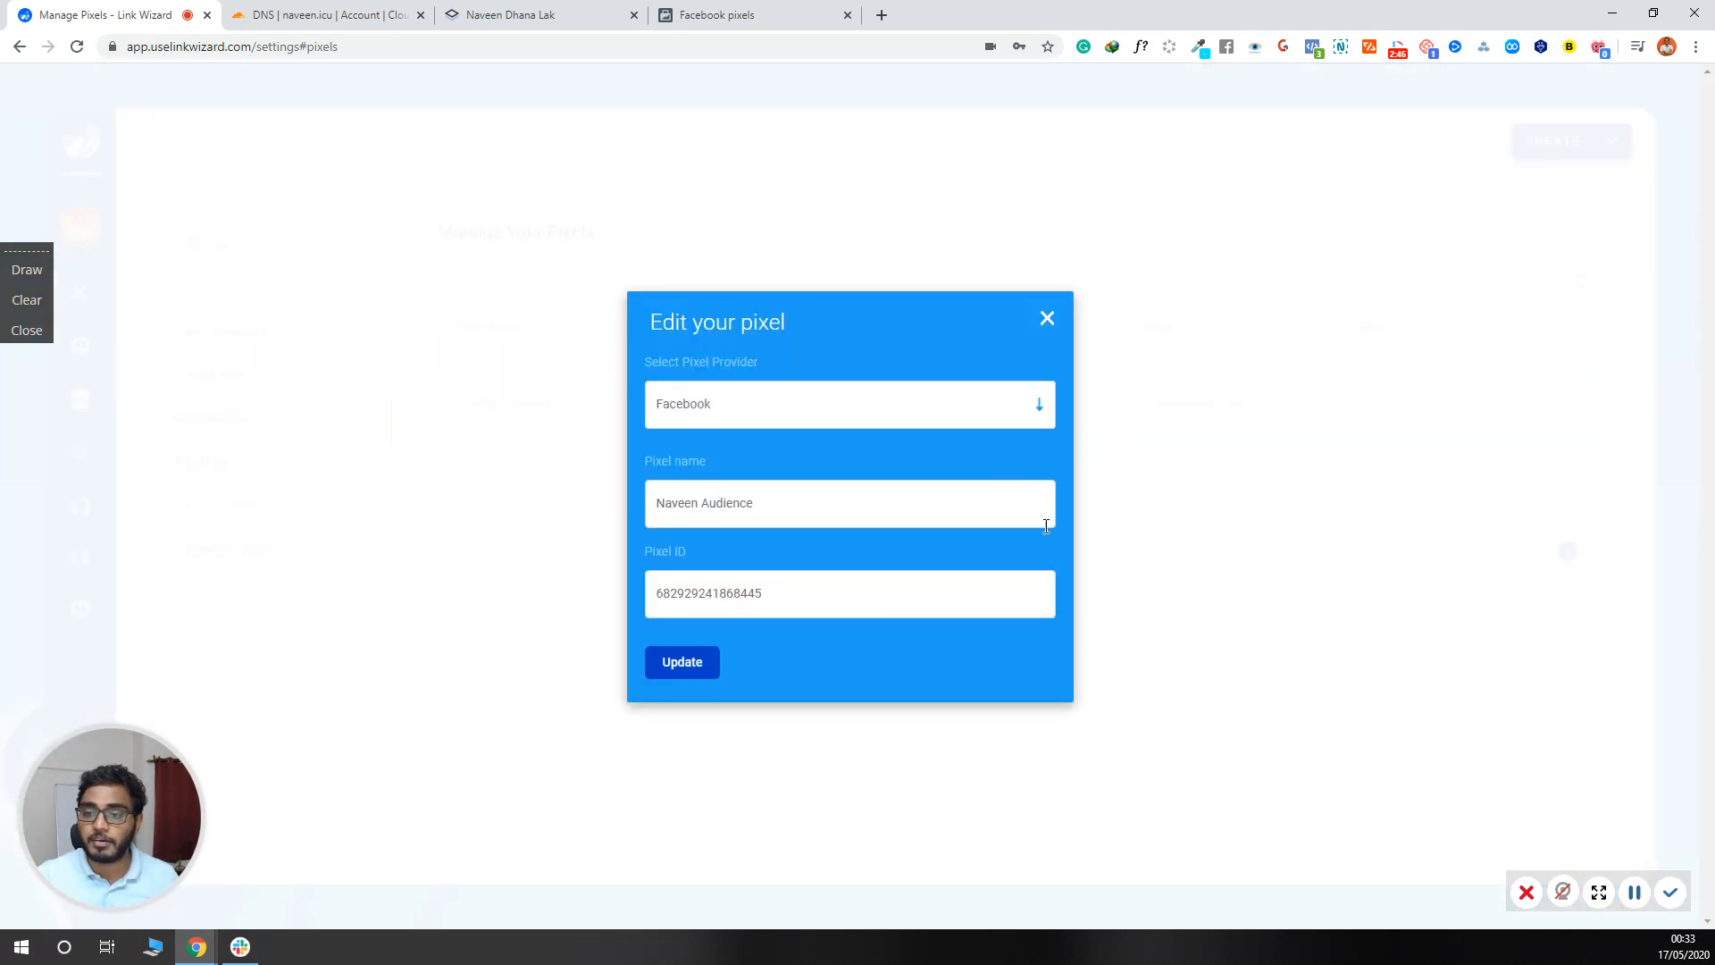
pyautogui.click(1046, 322)
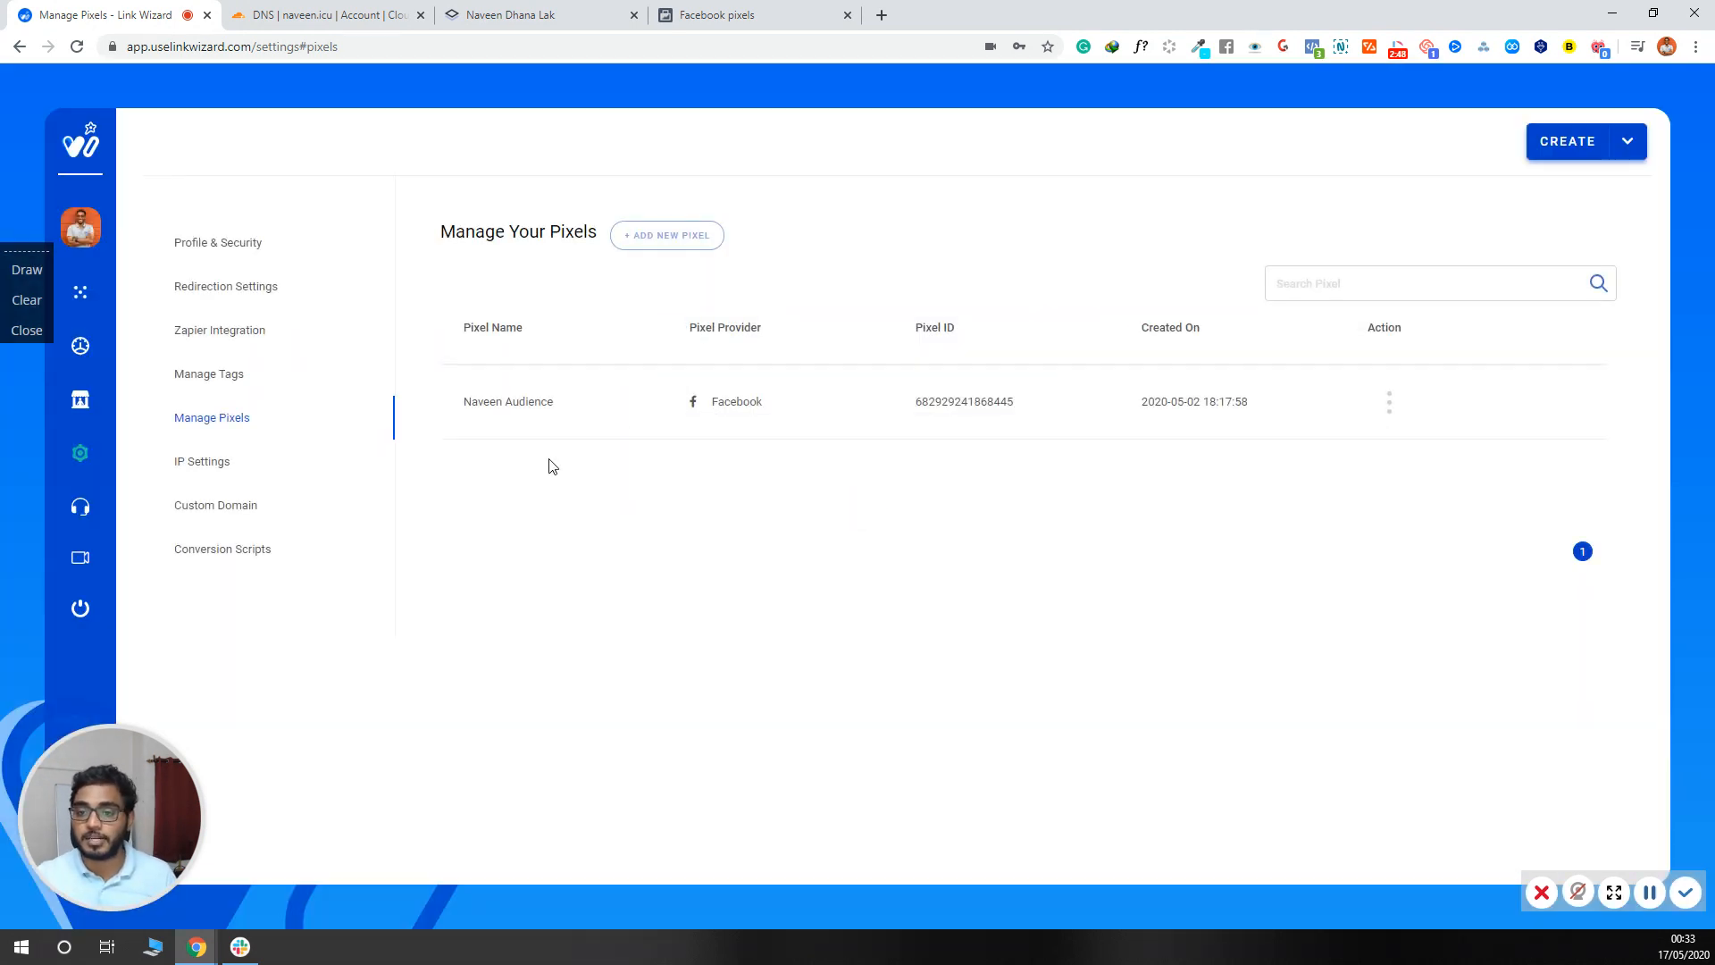
# Return to the dashboard and view the options for creating a shortened link, closing the form without creating one.
pyautogui.click(82, 349)
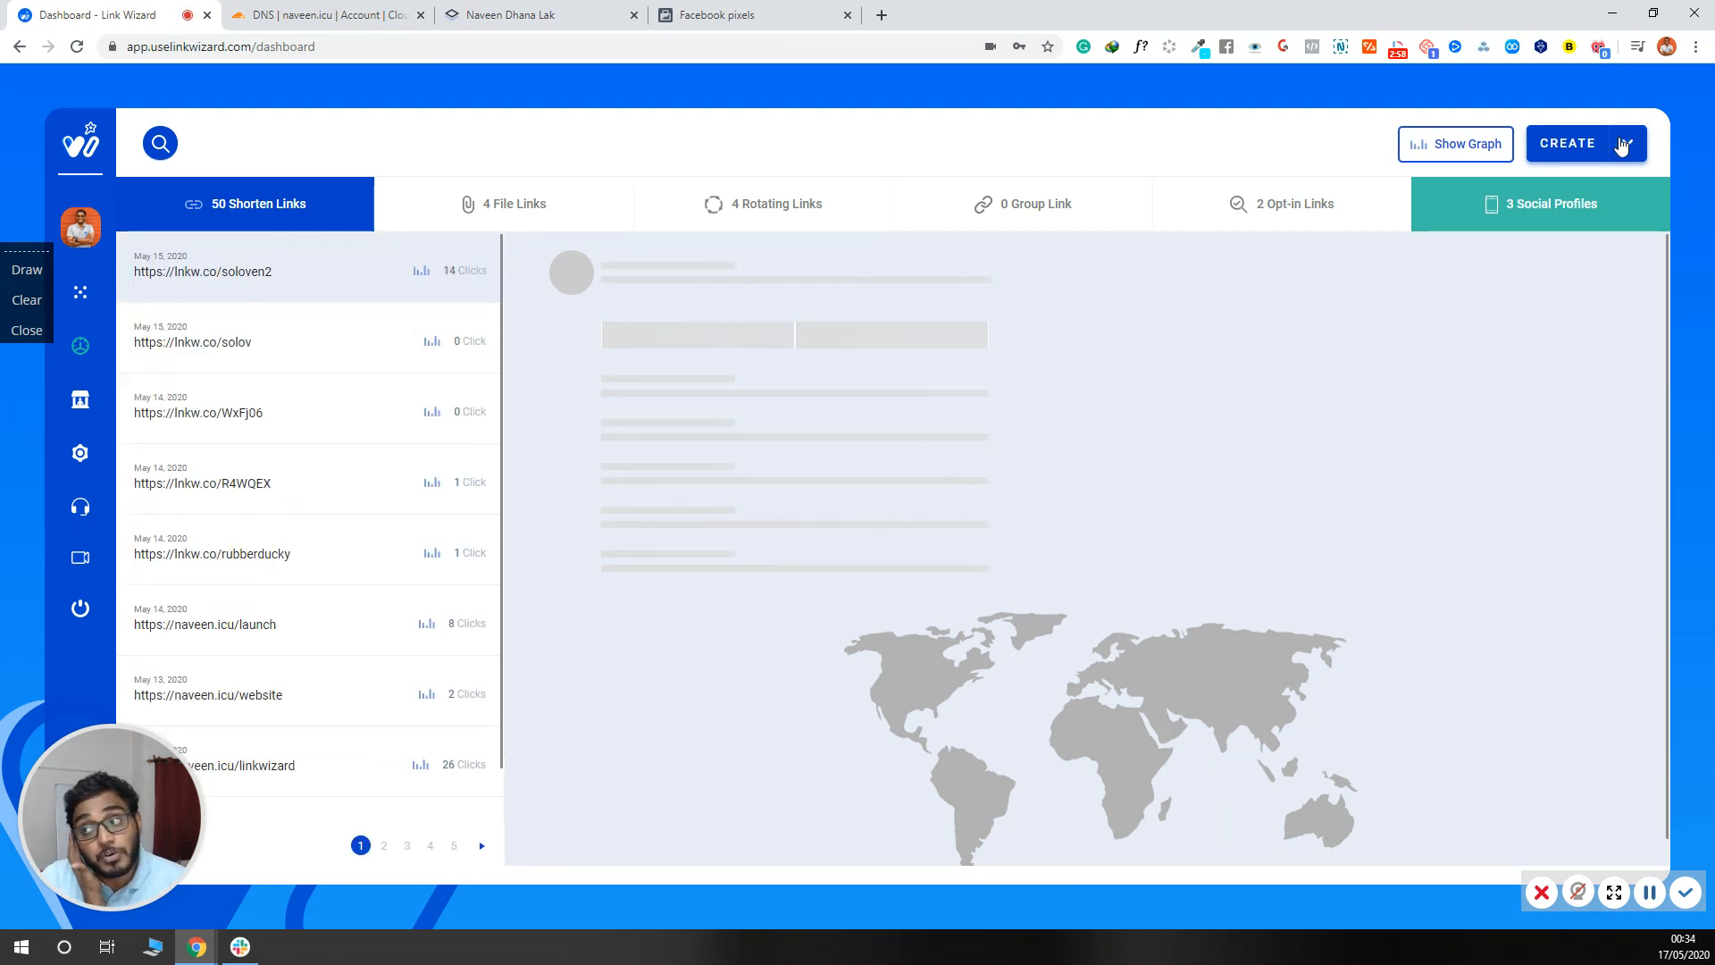
pyautogui.click(1622, 146)
pyautogui.click(1510, 196)
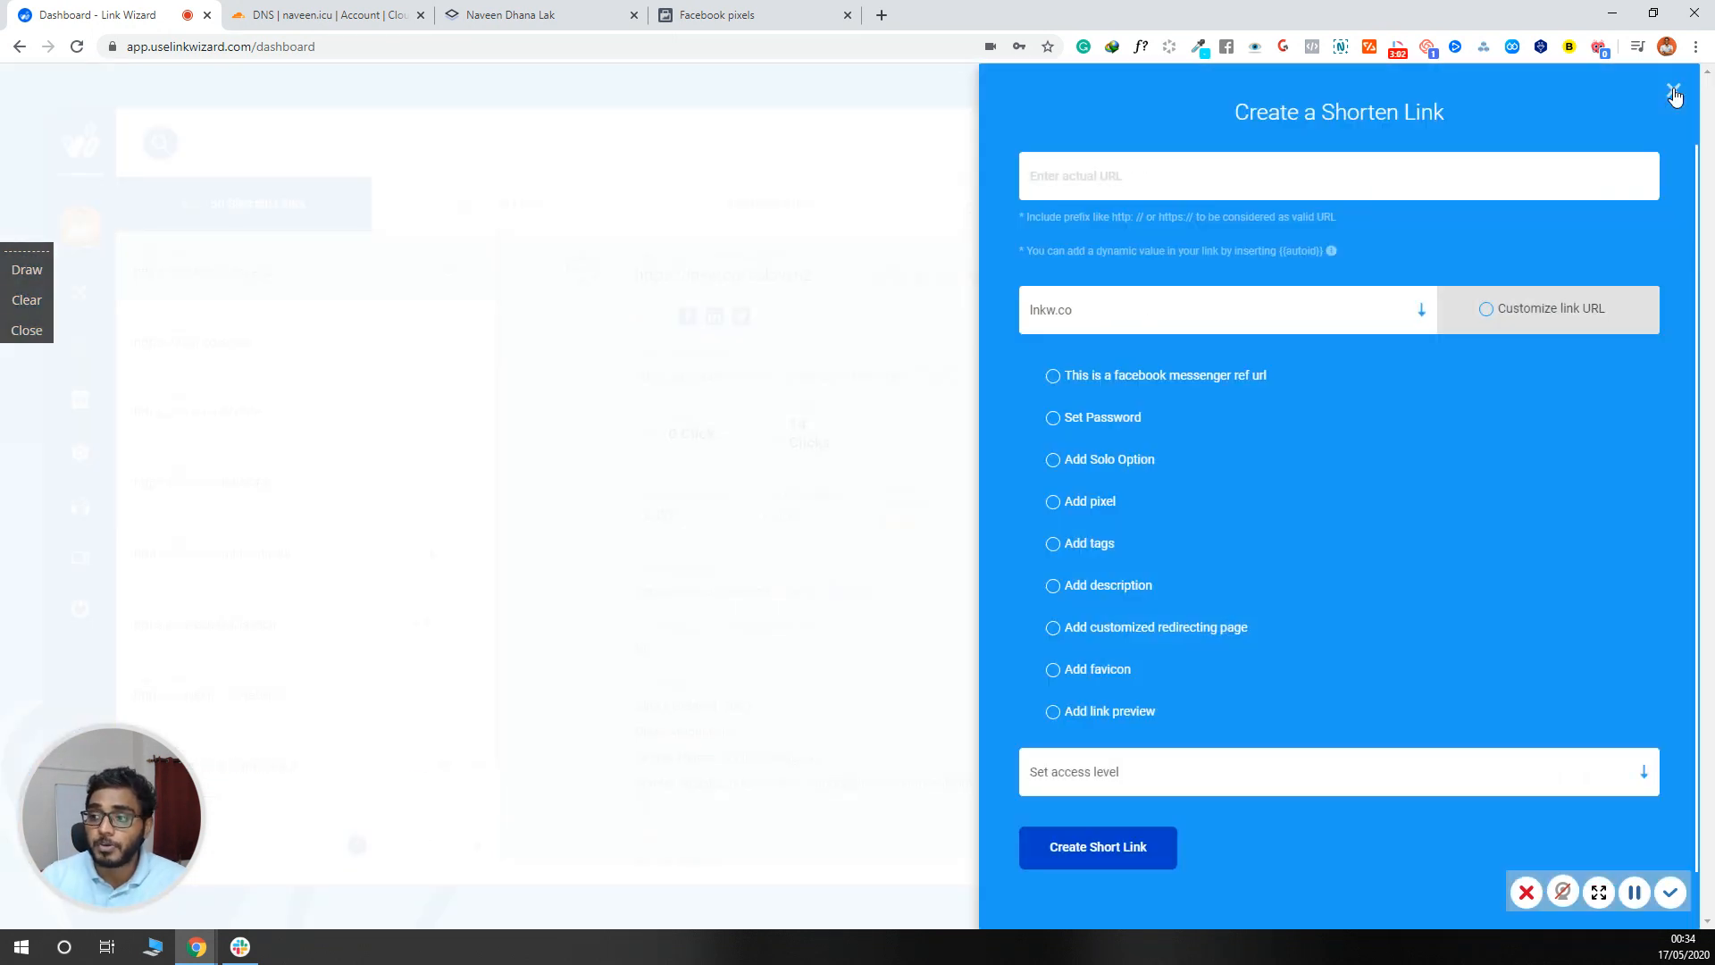
pyautogui.click(1673, 93)
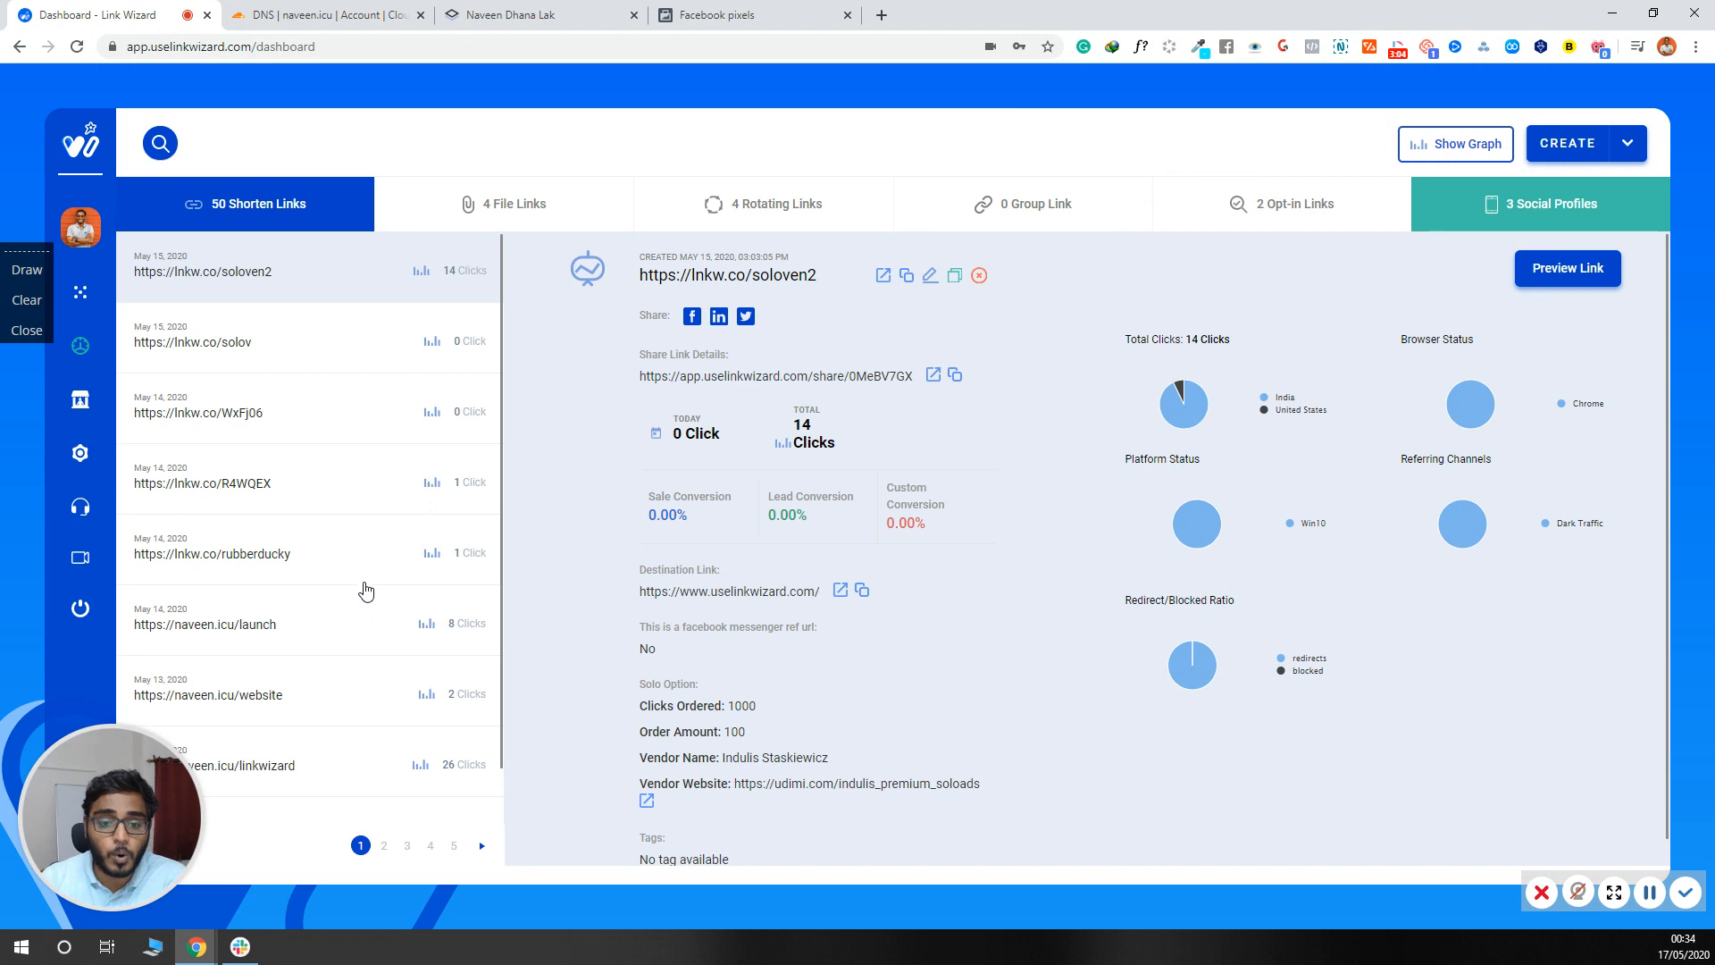
# Open the custom-domain short link ending in /website for editing and examine its destination URL and pixel settings.
pyautogui.scroll(-1, 353, 601)
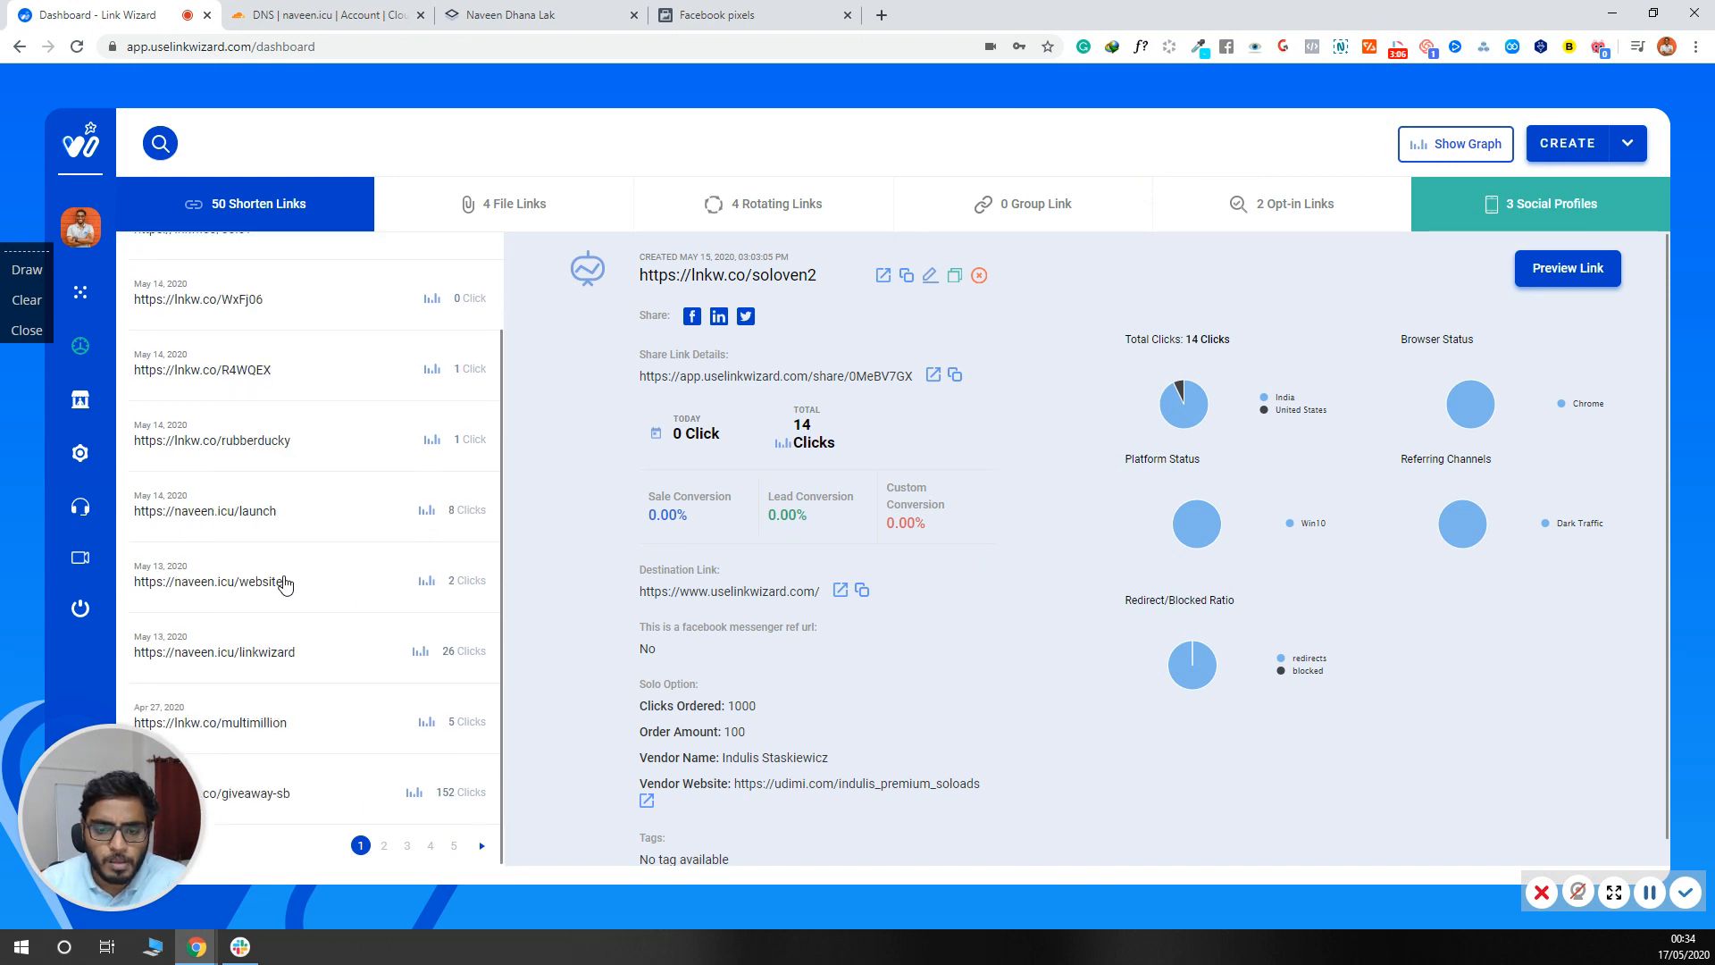
pyautogui.click(281, 583)
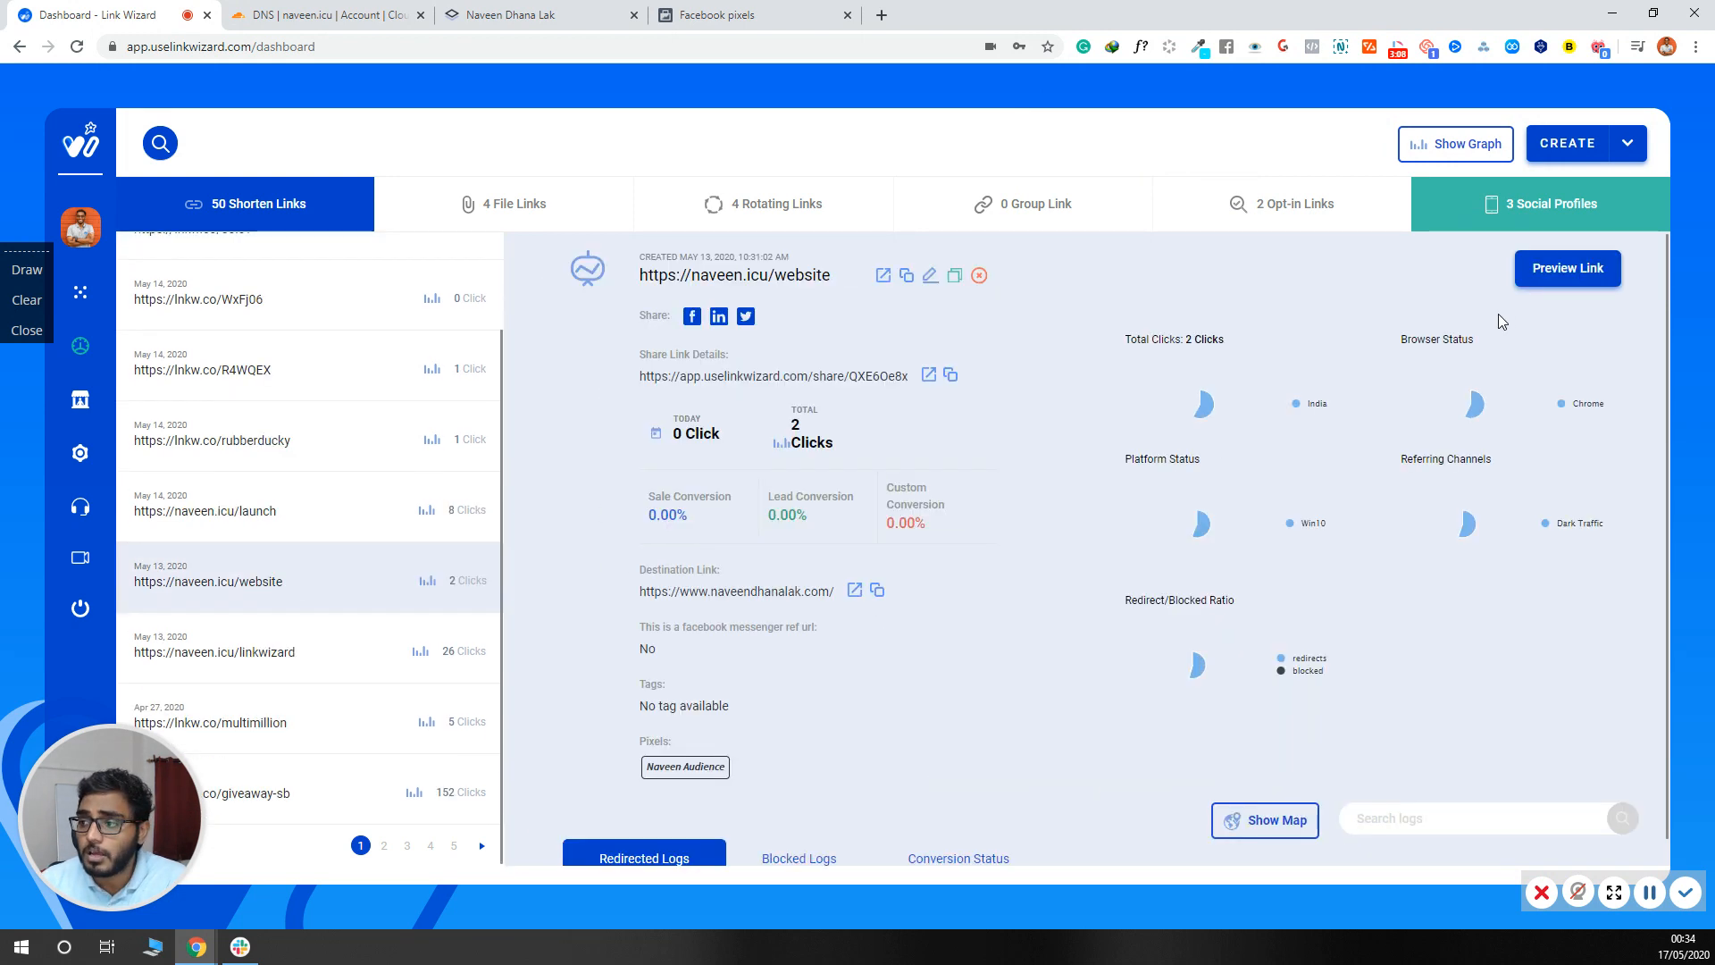
pyautogui.click(929, 277)
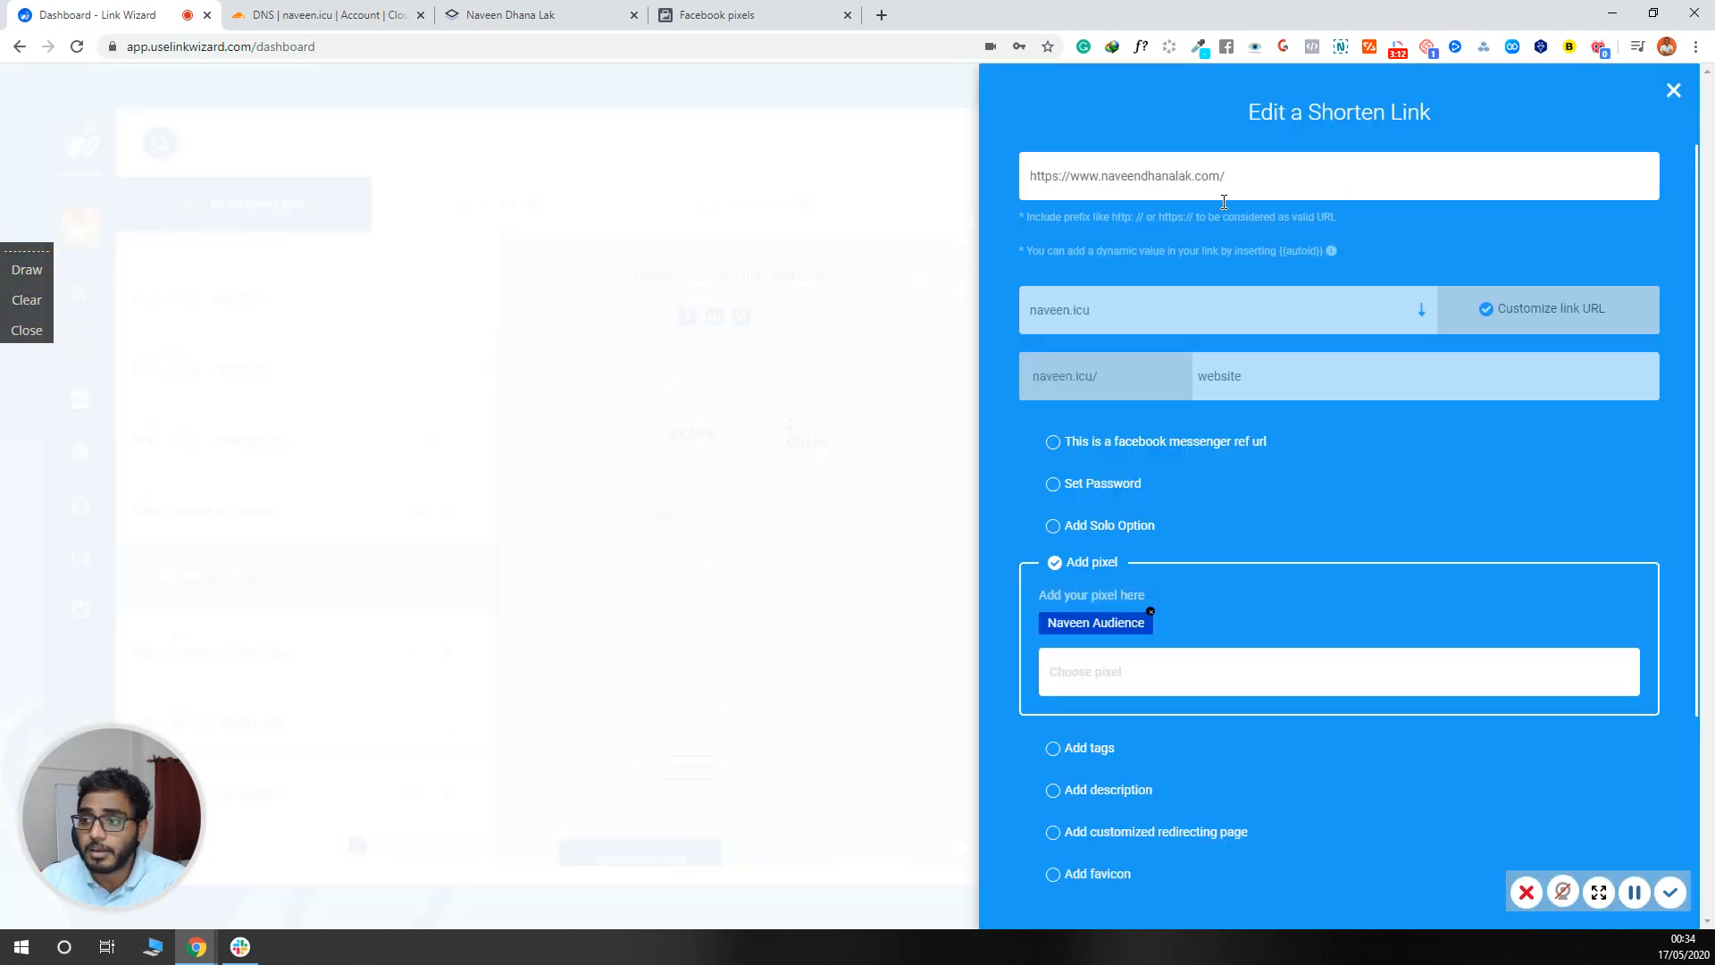
pyautogui.click(1132, 186)
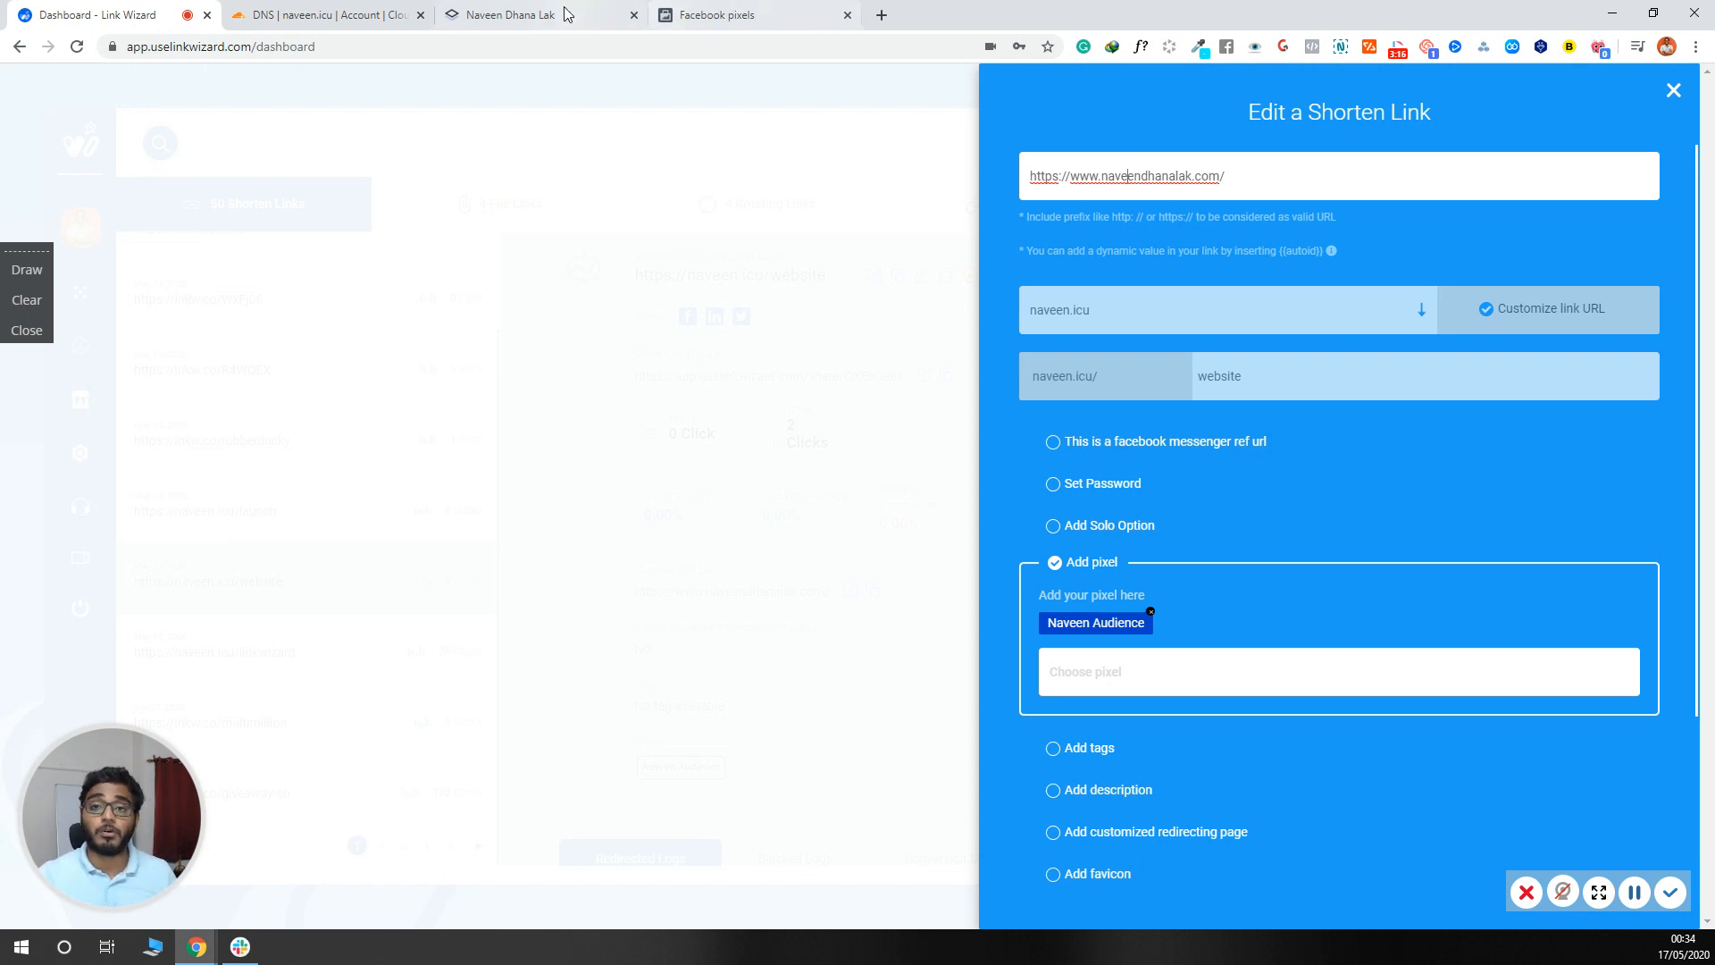
# Copy the personal website's address from its open page and paste it as the short link's destination URL.
pyautogui.click(536, 15)
pyautogui.click(346, 42)
pyautogui.hotkey('ctrl', 'c')
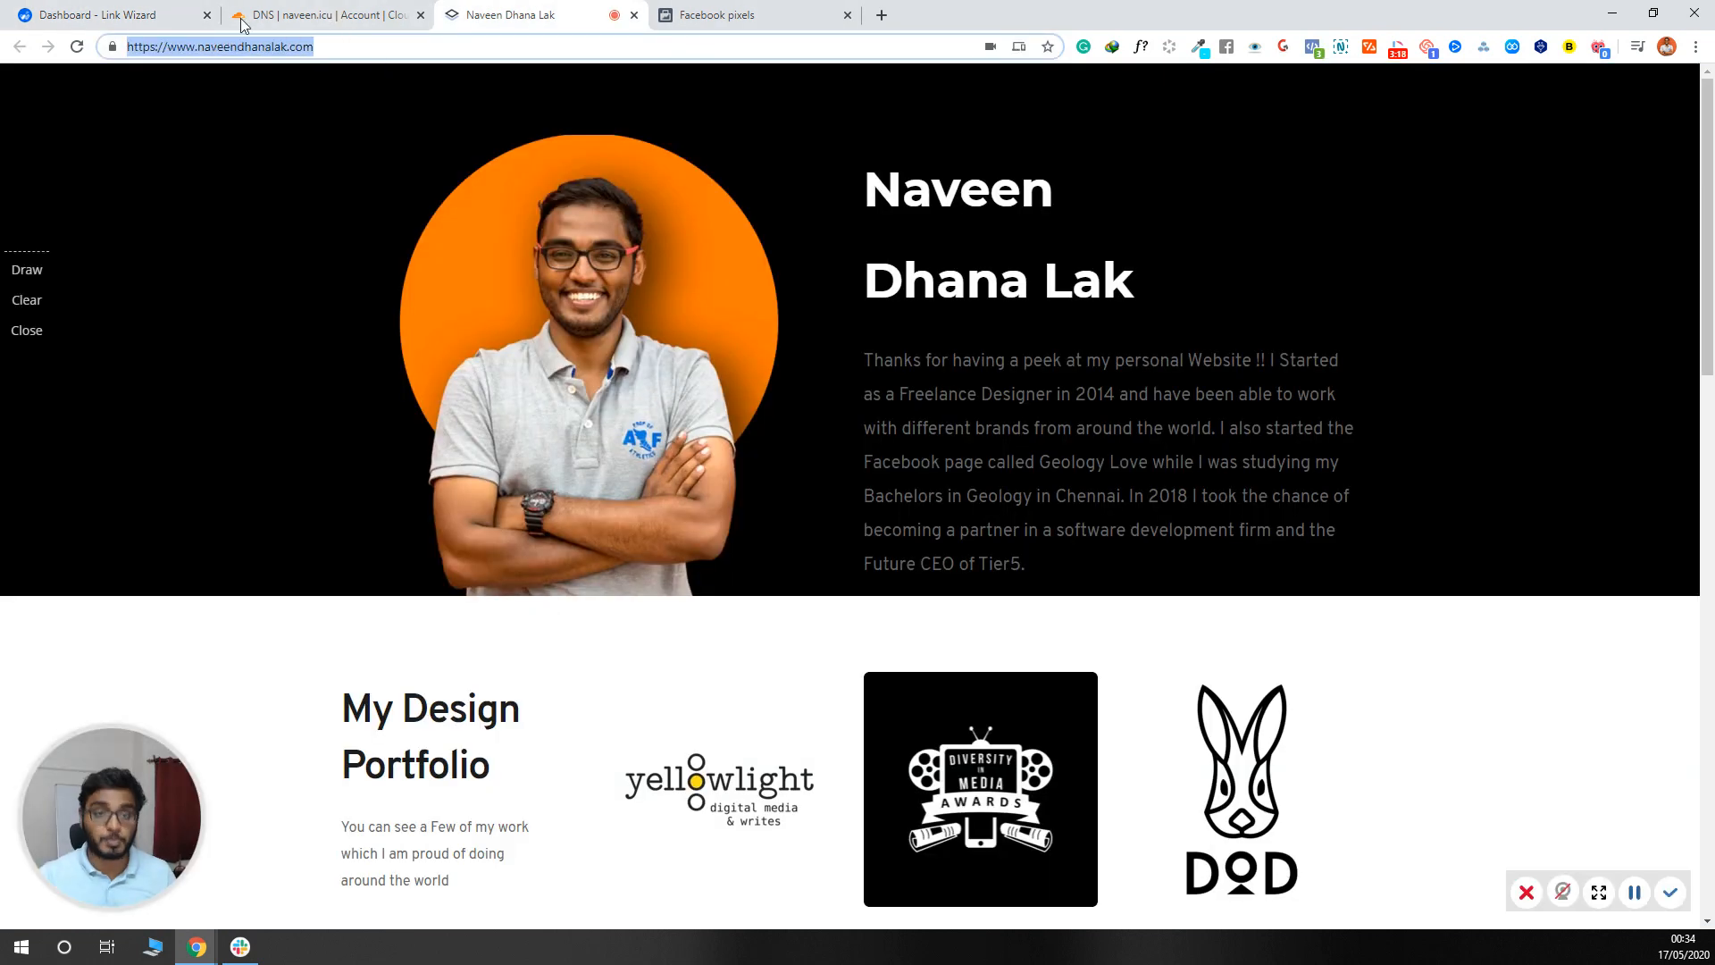
pyautogui.click(134, 15)
pyautogui.hotkey('ctrl', 'a')
pyautogui.hotkey('ctrl', 'v')
pyautogui.hotkey('ctrl', 'a')
pyautogui.click(1244, 182)
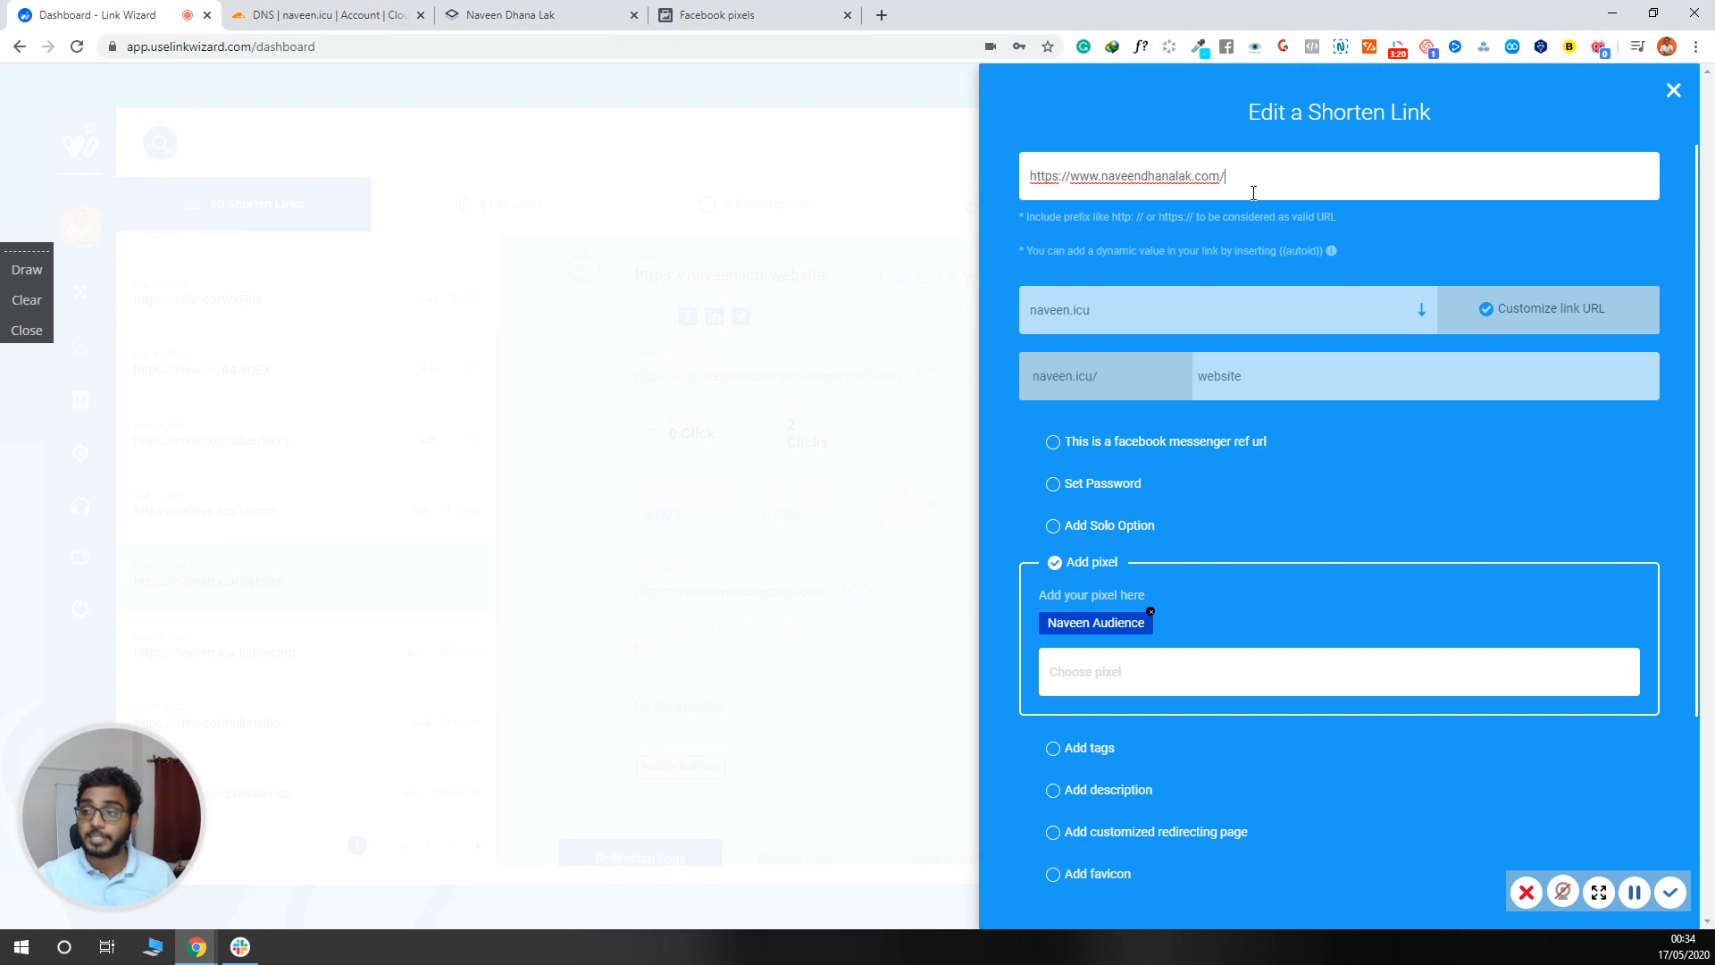
pyautogui.click(1384, 234)
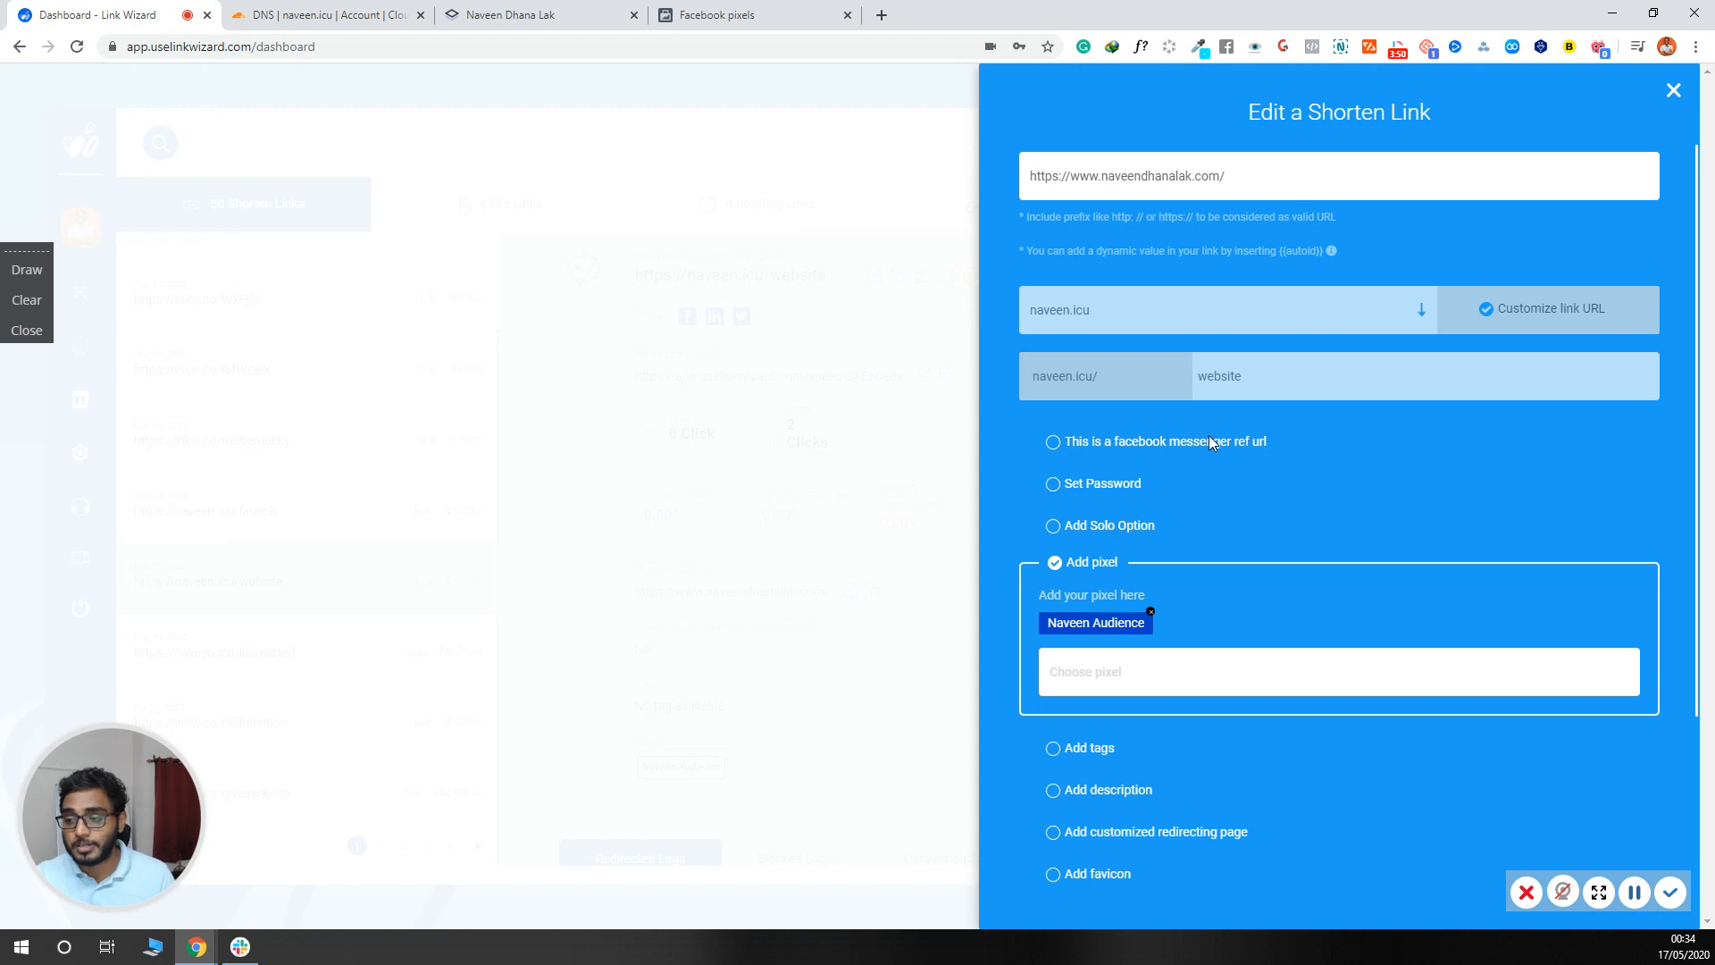
# Switch the short link's pixel option off and on again, view the available pixels, and save the link with its audience pixel.
pyautogui.scroll(-2, 1207, 447)
pyautogui.click(1047, 355)
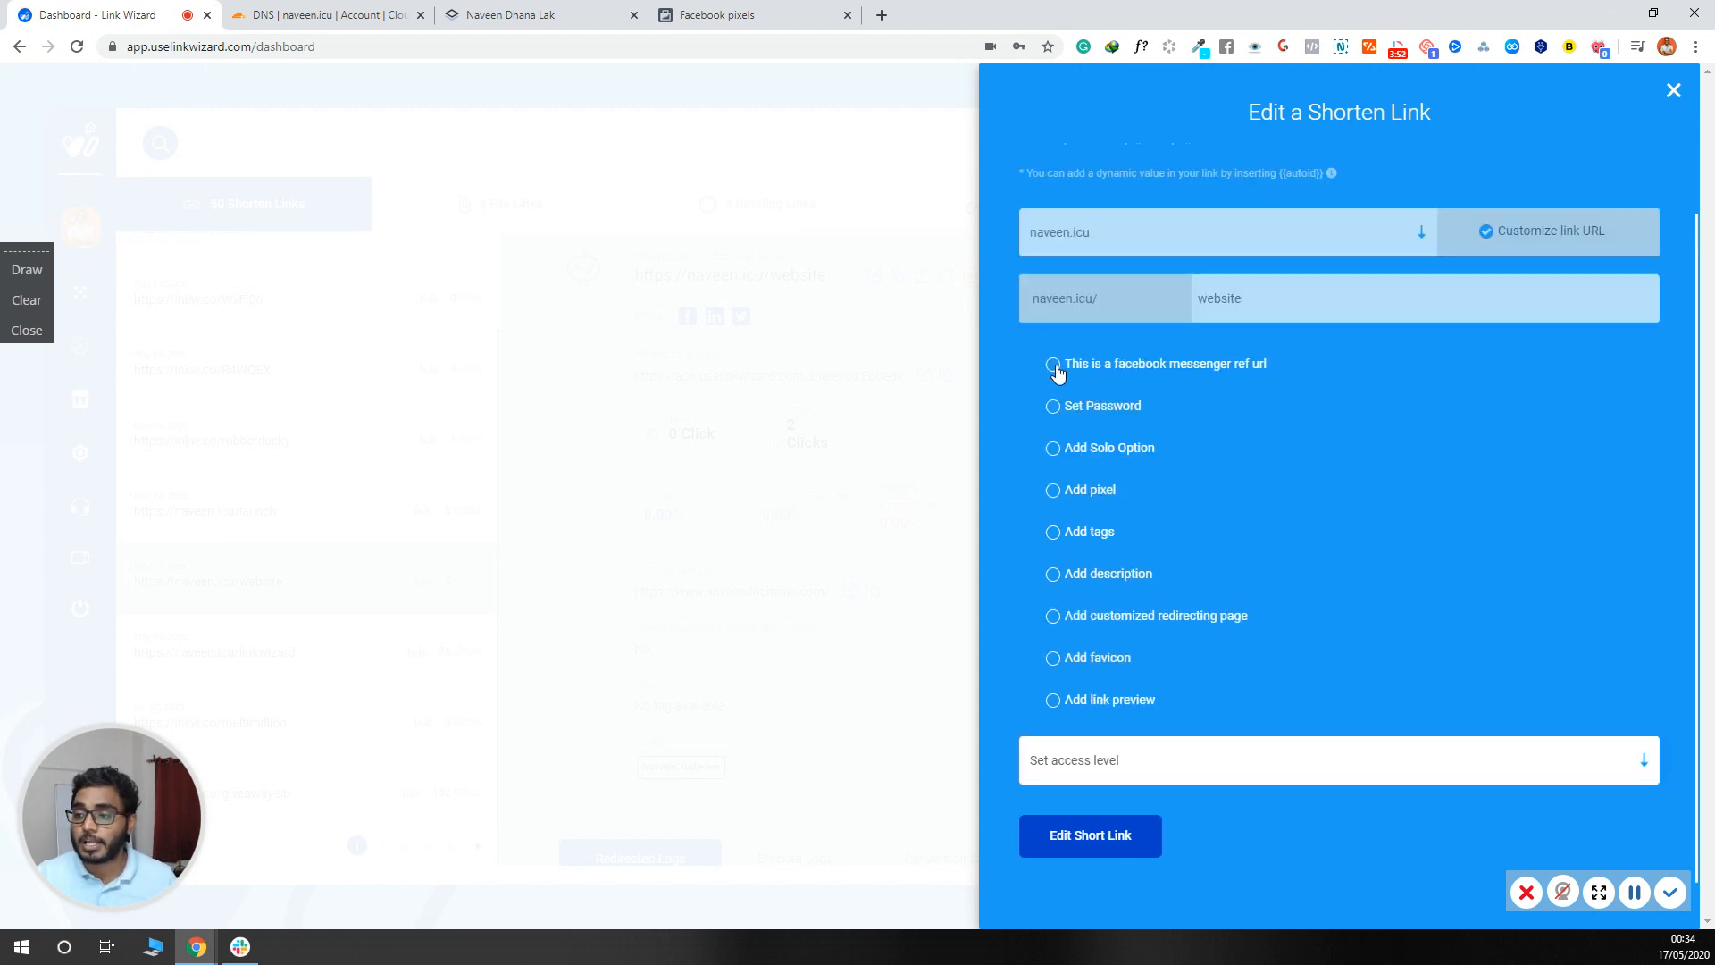
pyautogui.click(1055, 486)
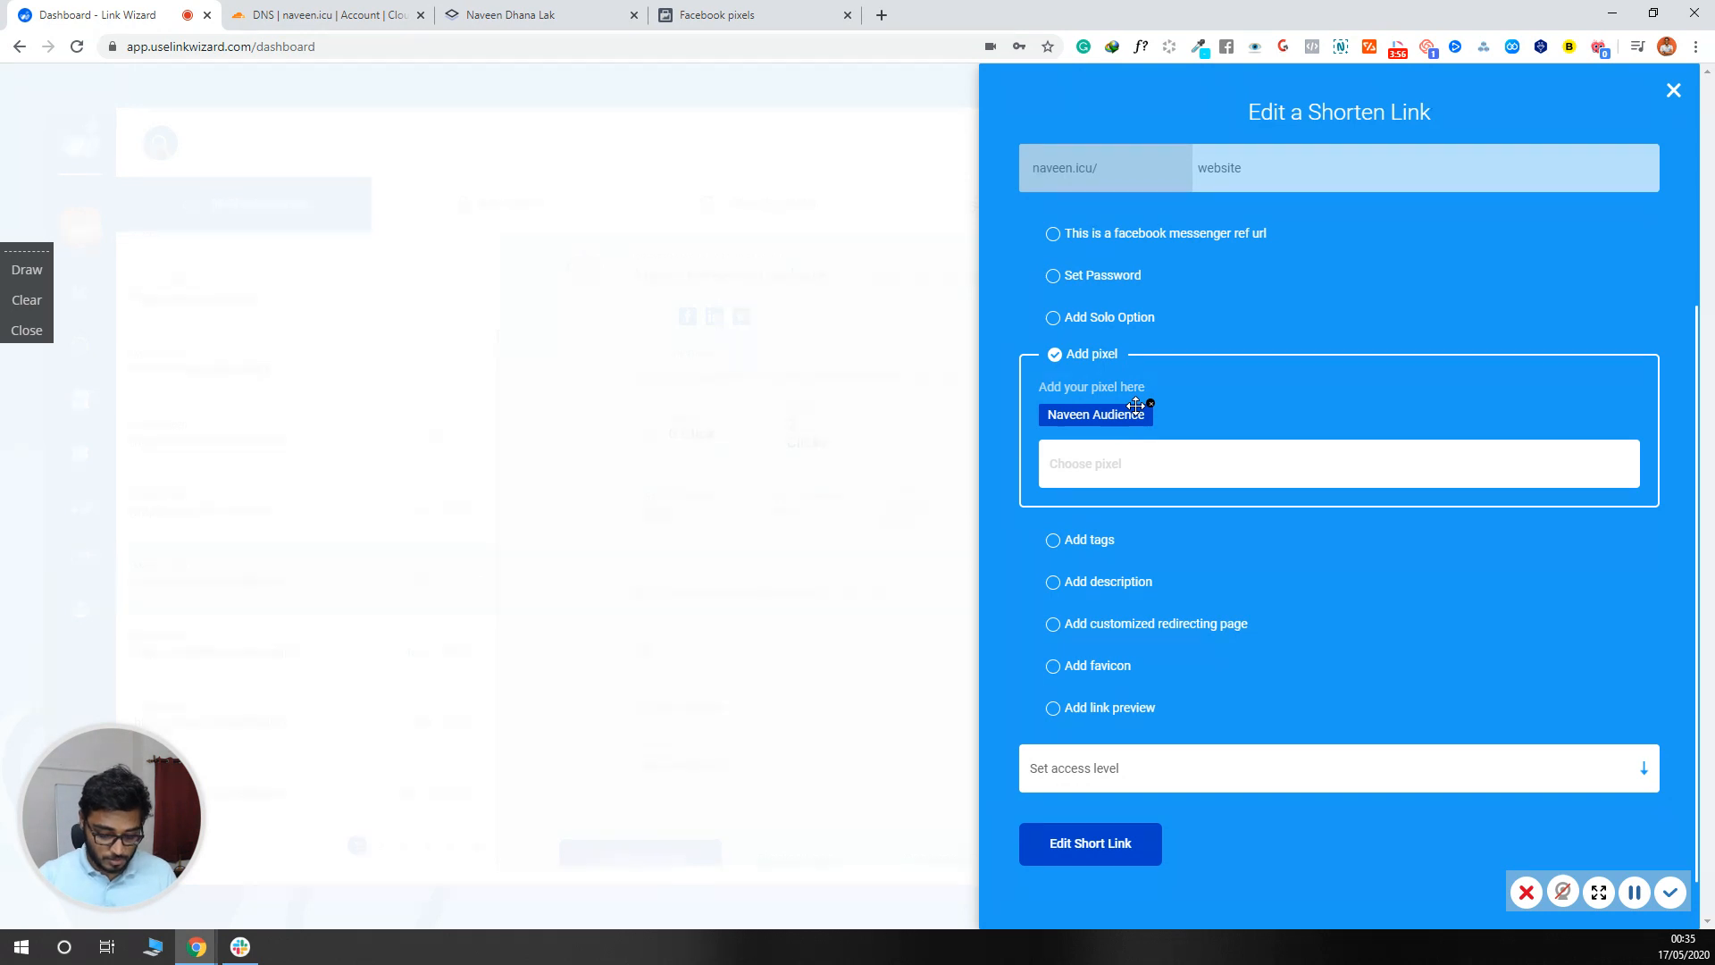
pyautogui.click(1137, 476)
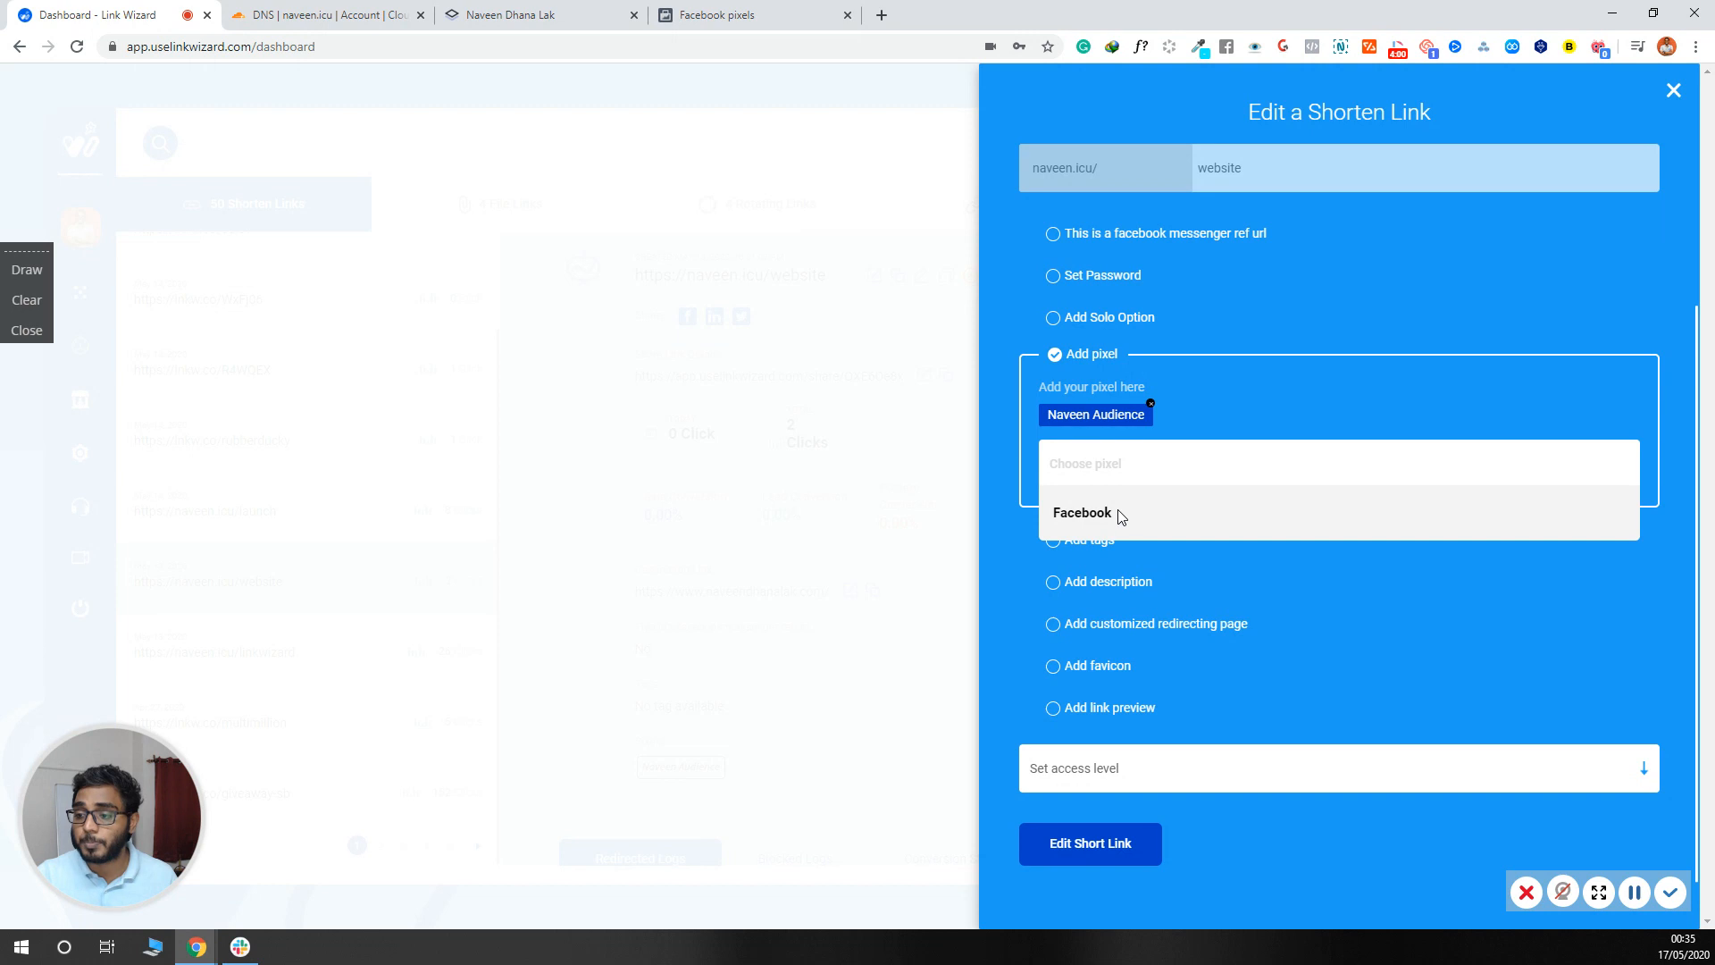
pyautogui.click(1152, 404)
pyautogui.click(1102, 541)
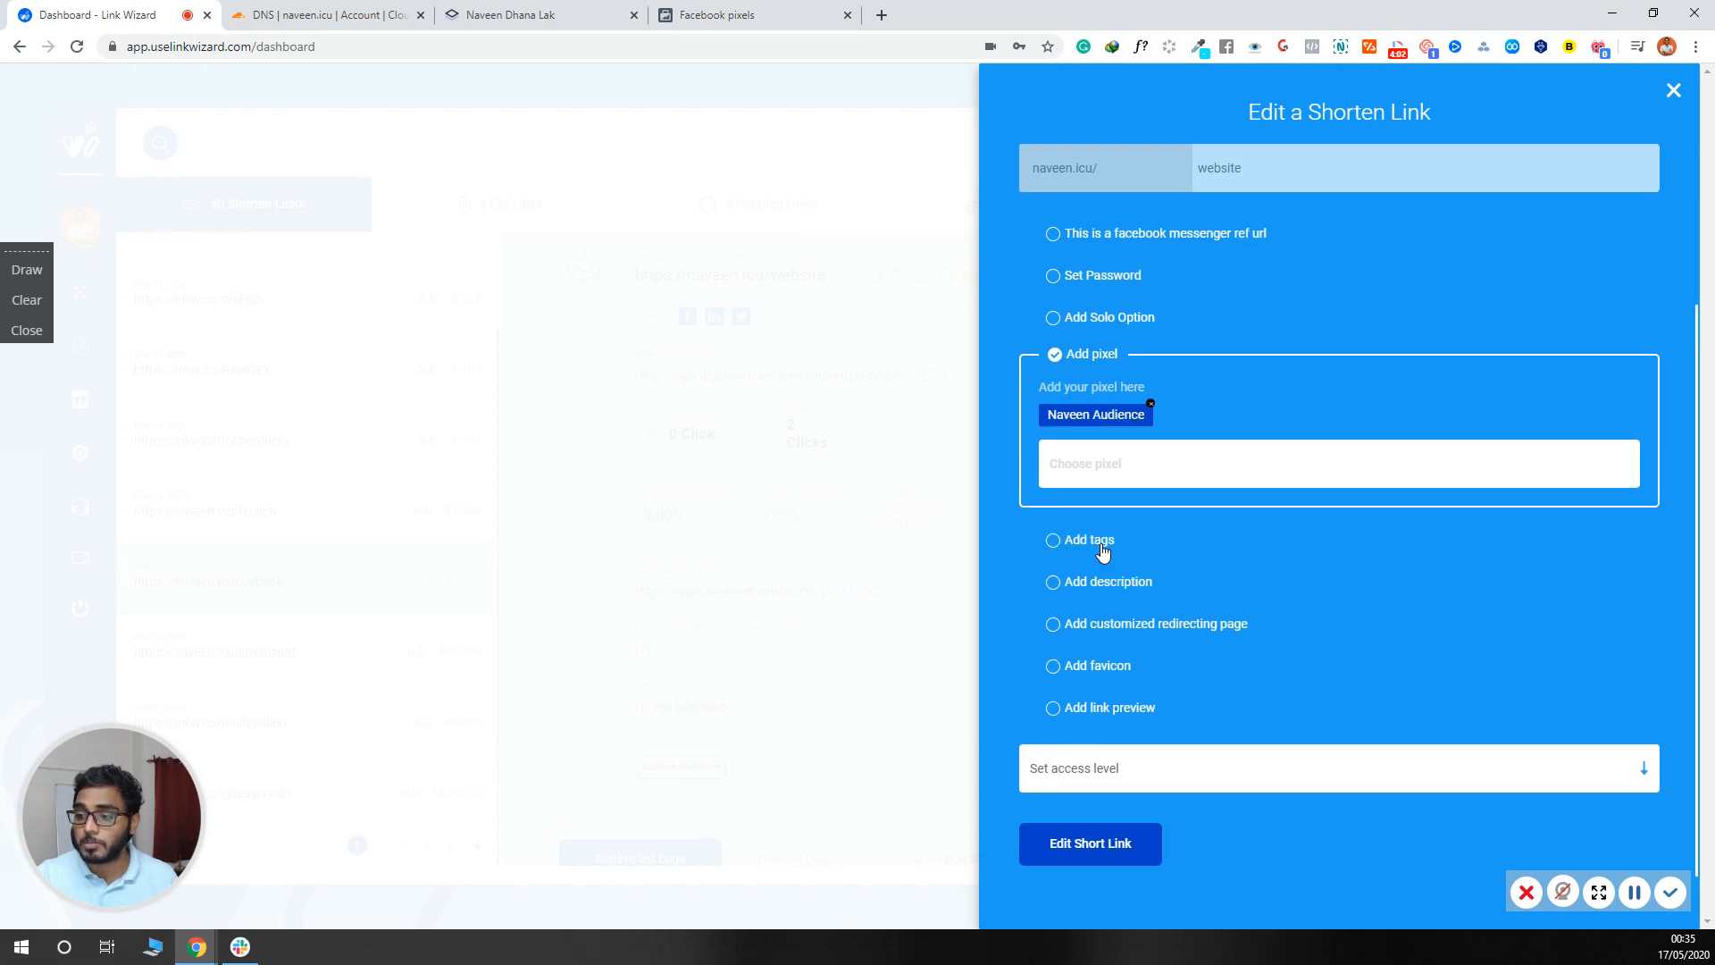
pyautogui.click(1109, 845)
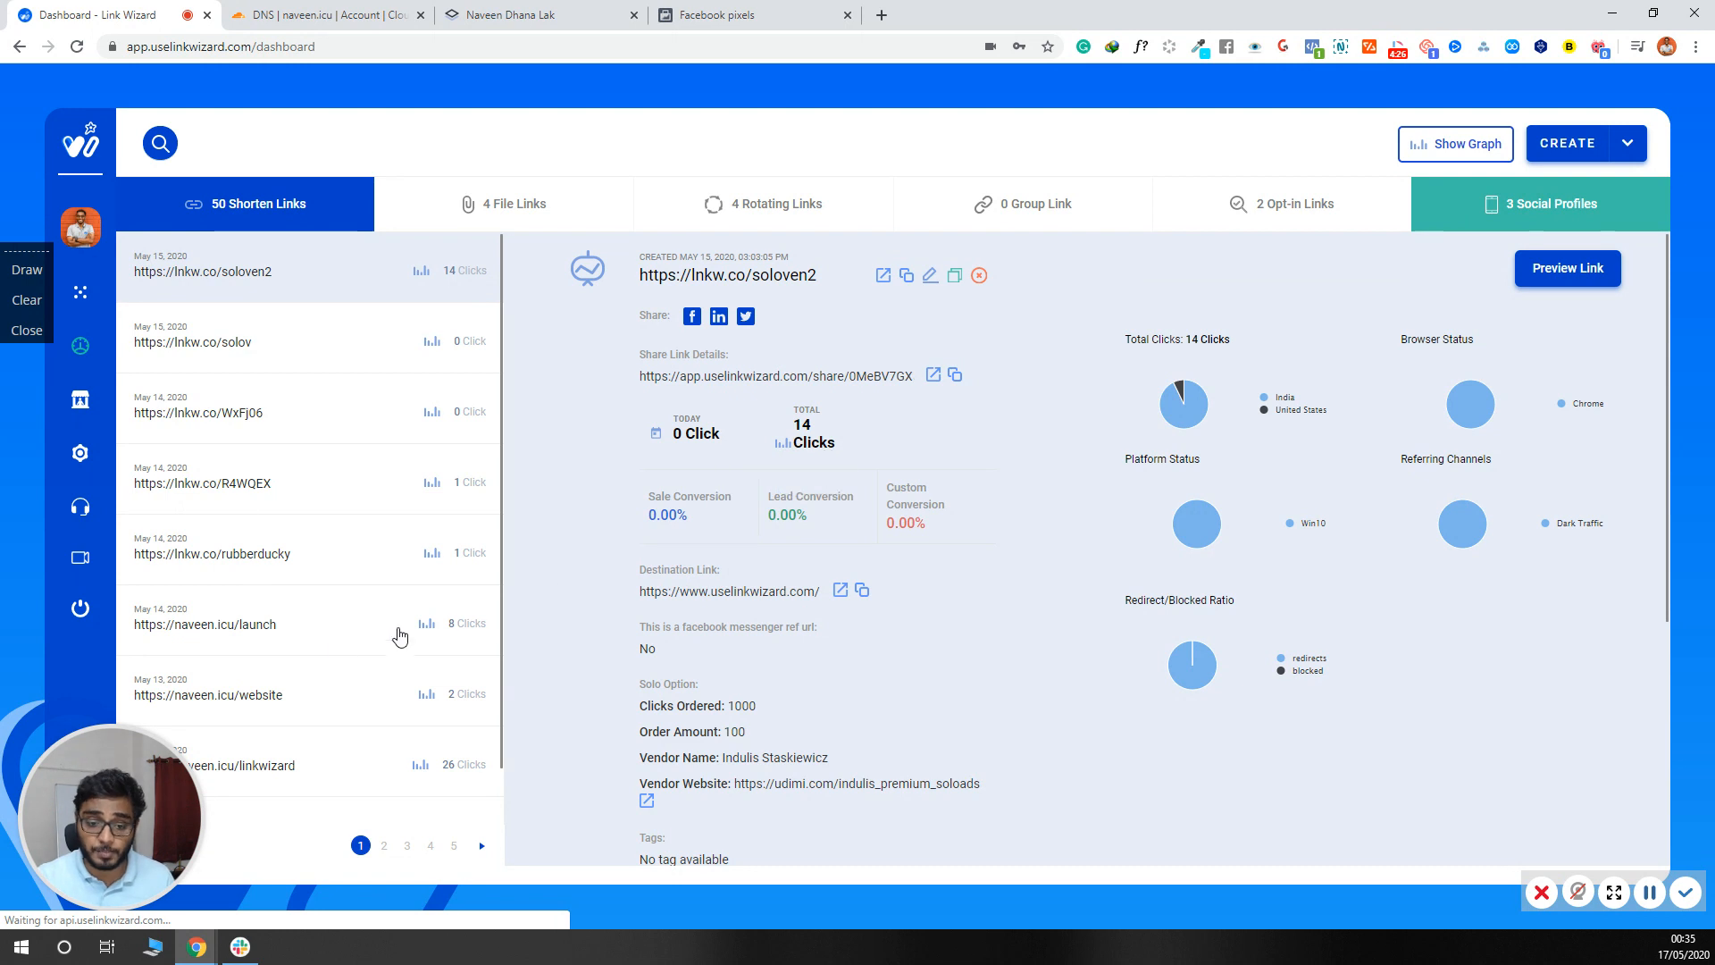
# Show the details of the custom-domain short link ending in /website and copy its address.
pyautogui.scroll(-1, 337, 642)
pyautogui.click(294, 587)
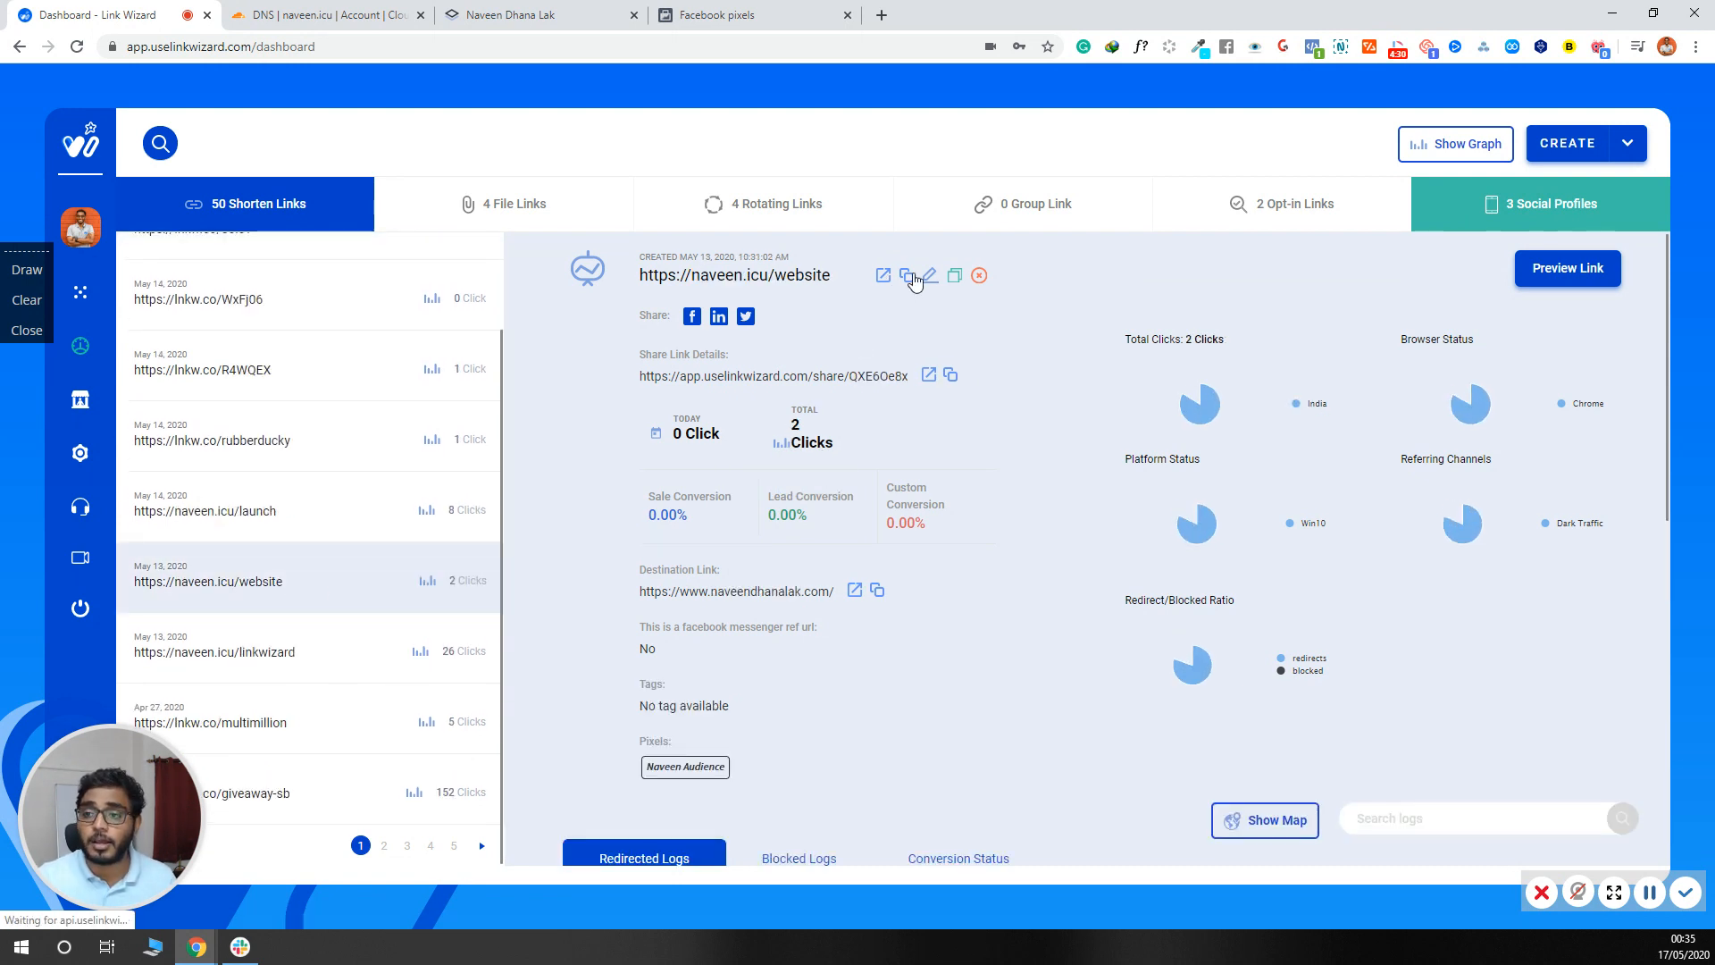
# Switch to Facebook Events Manager, open the pixel's PageView event details and examine its recent activity.
pyautogui.click(813, 14)
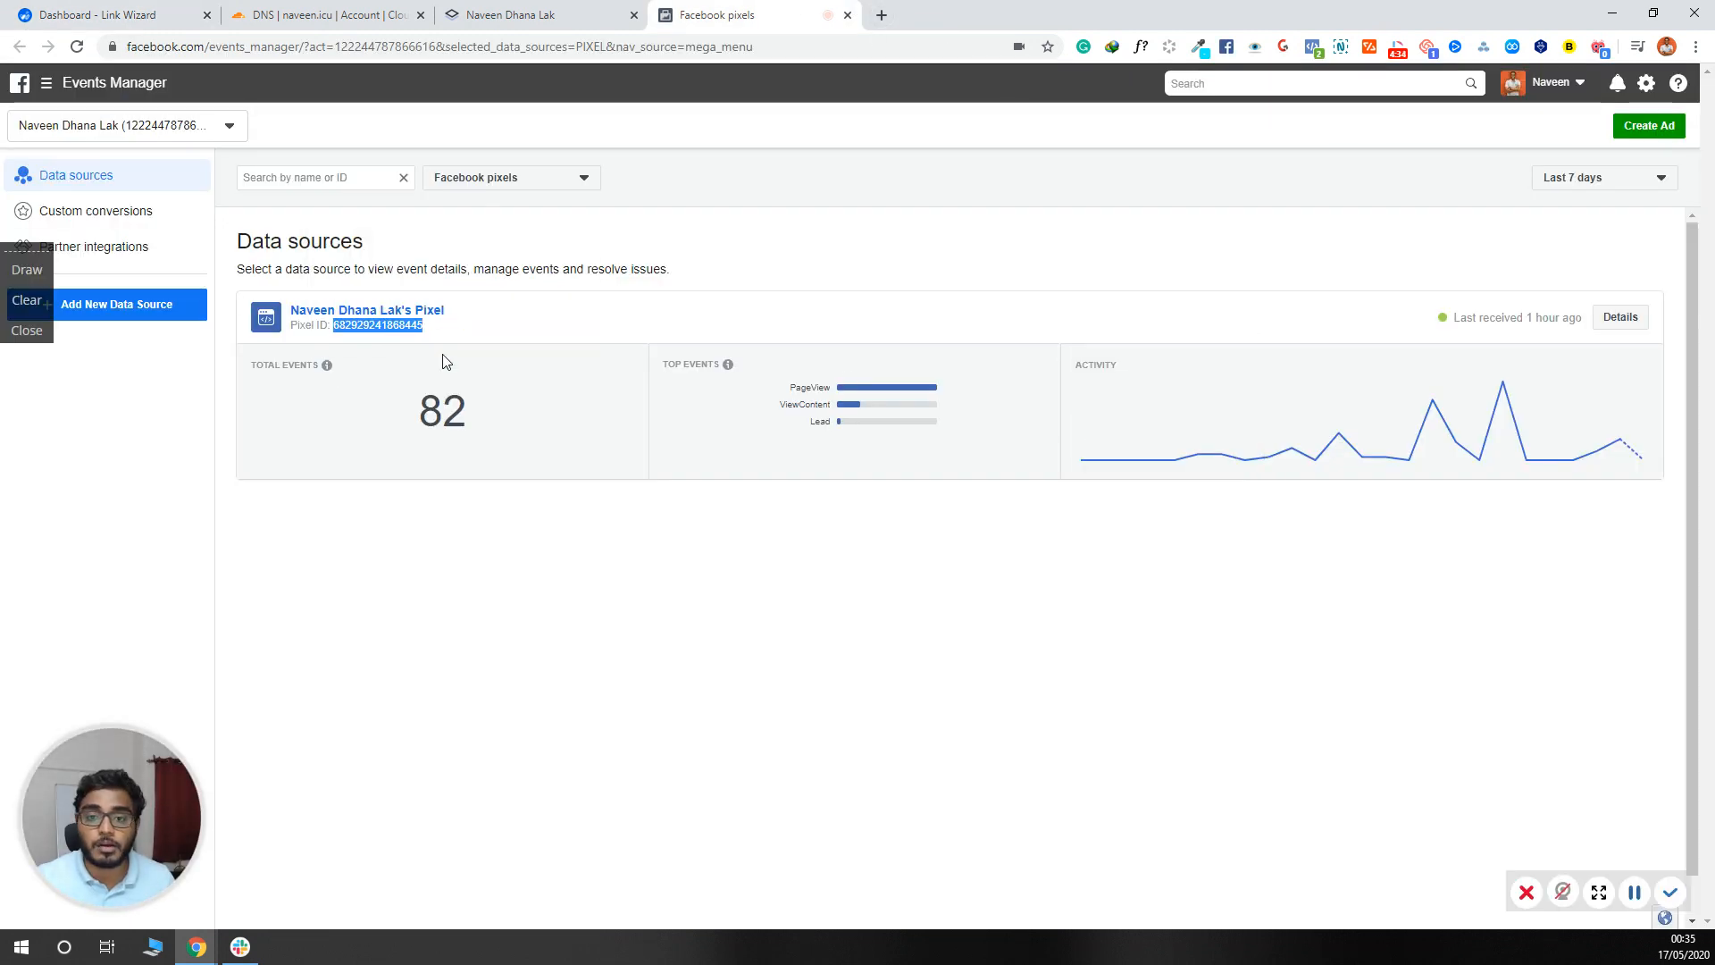
pyautogui.click(373, 358)
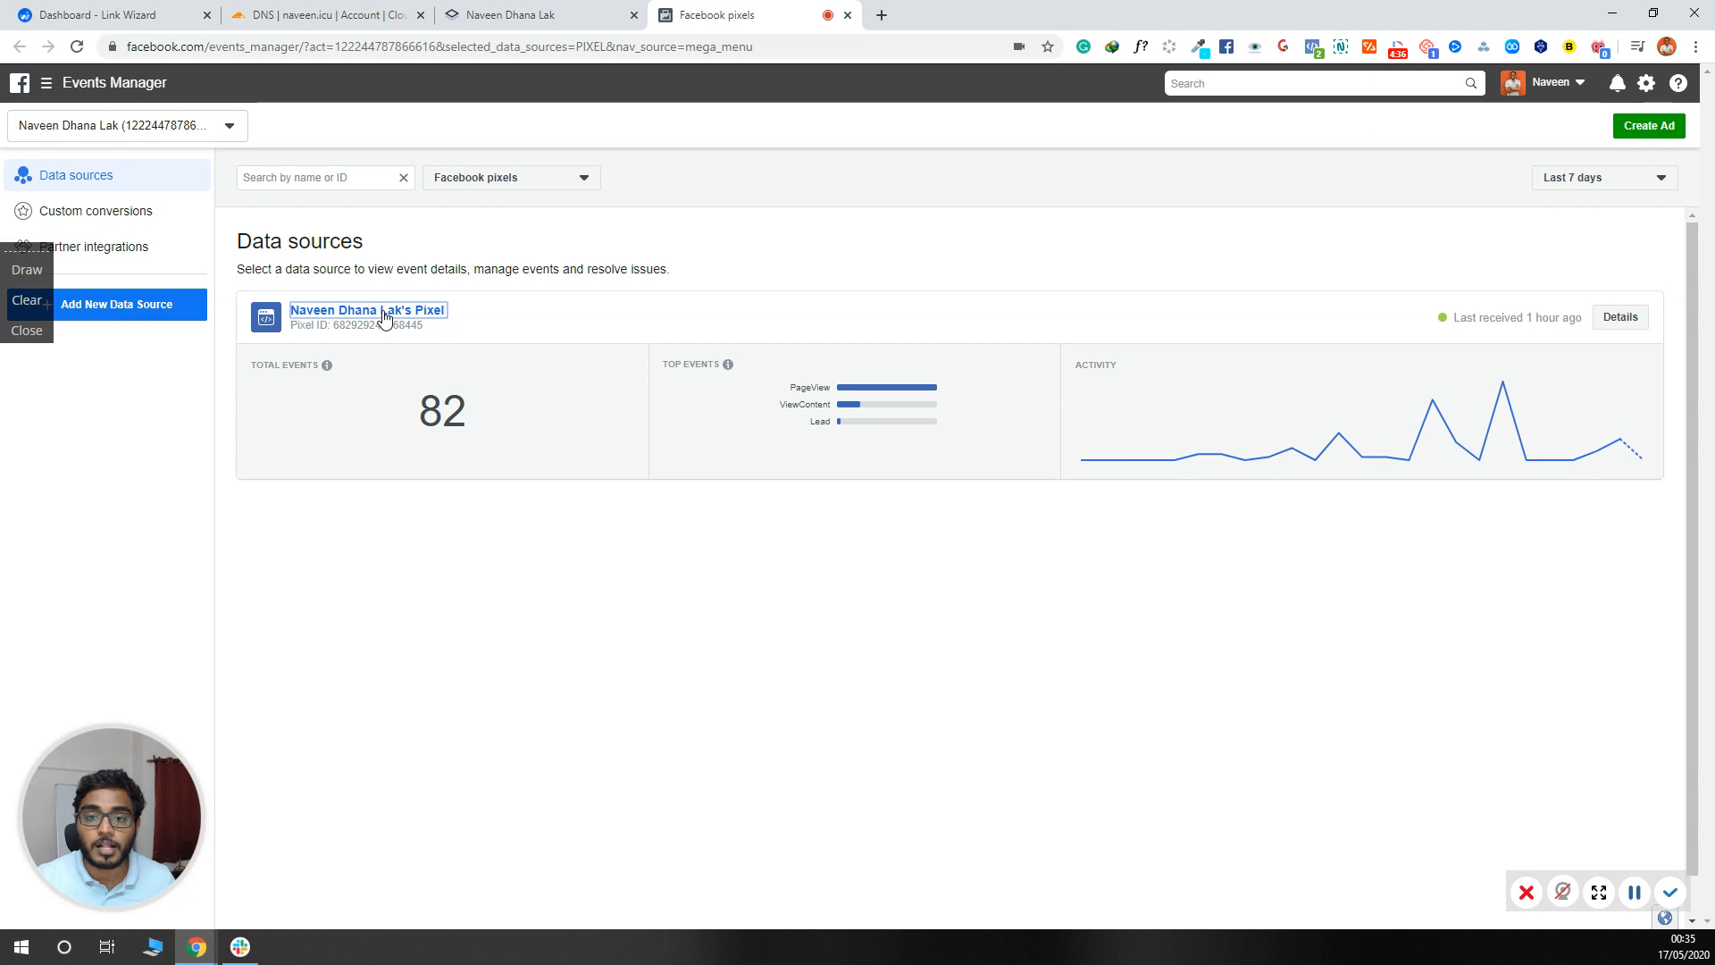
pyautogui.click(377, 312)
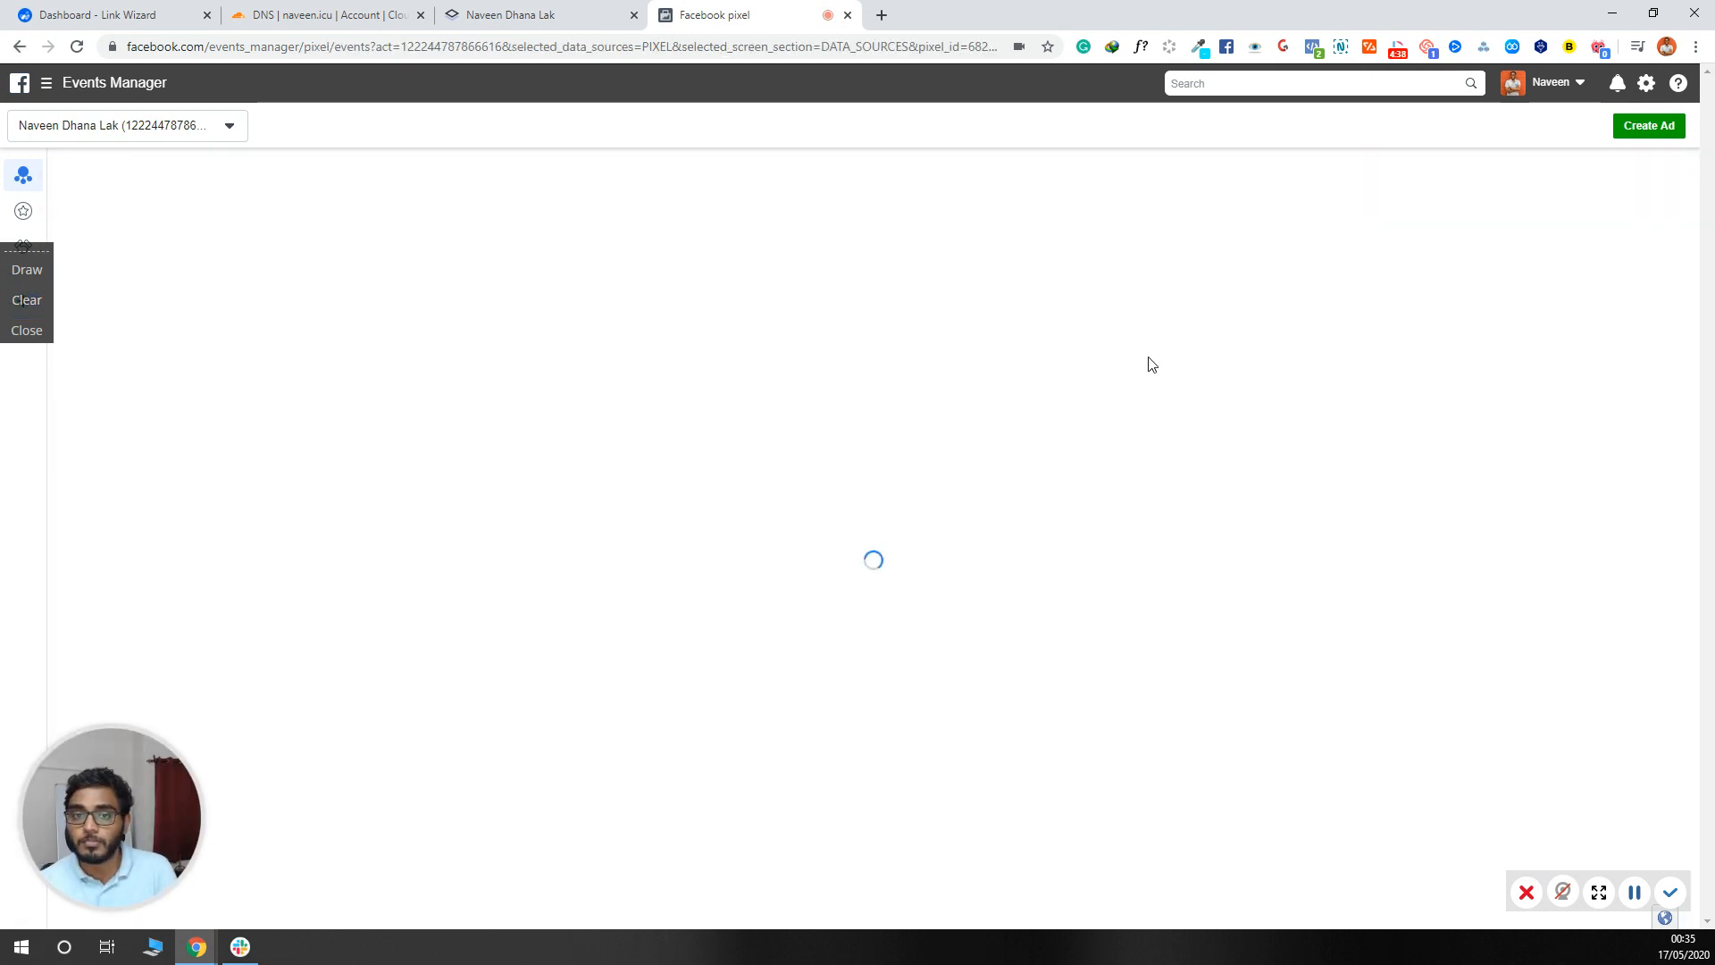
pyautogui.scroll(-1, 402, 706)
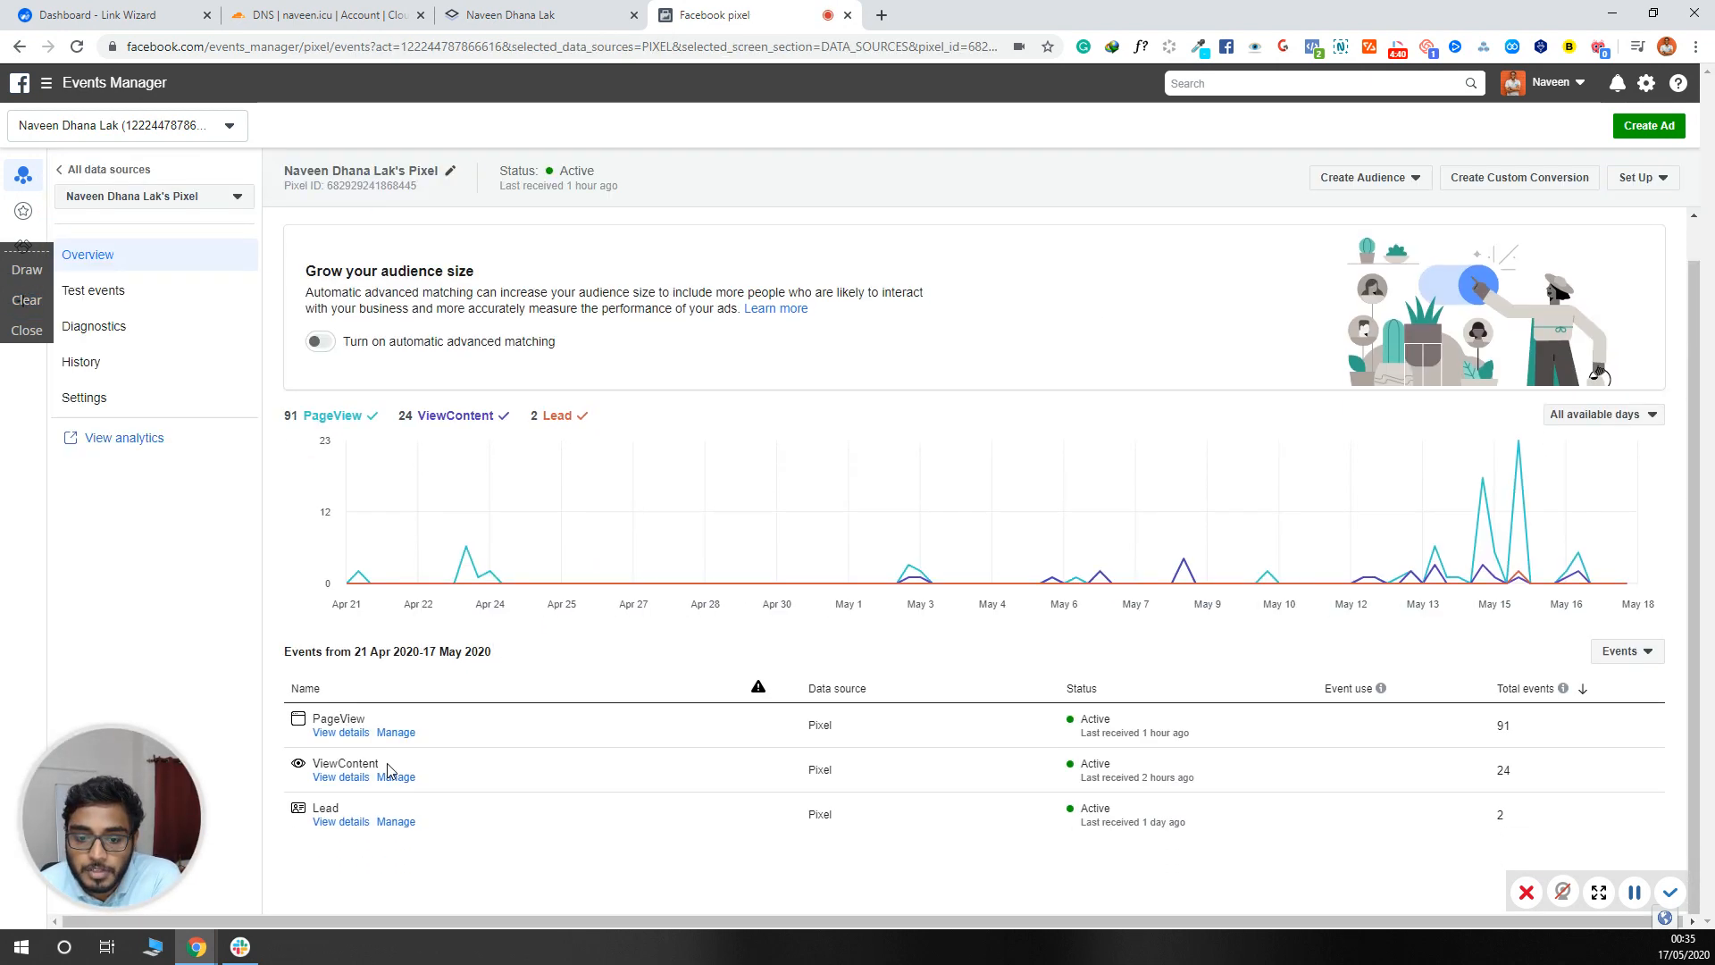
pyautogui.click(354, 736)
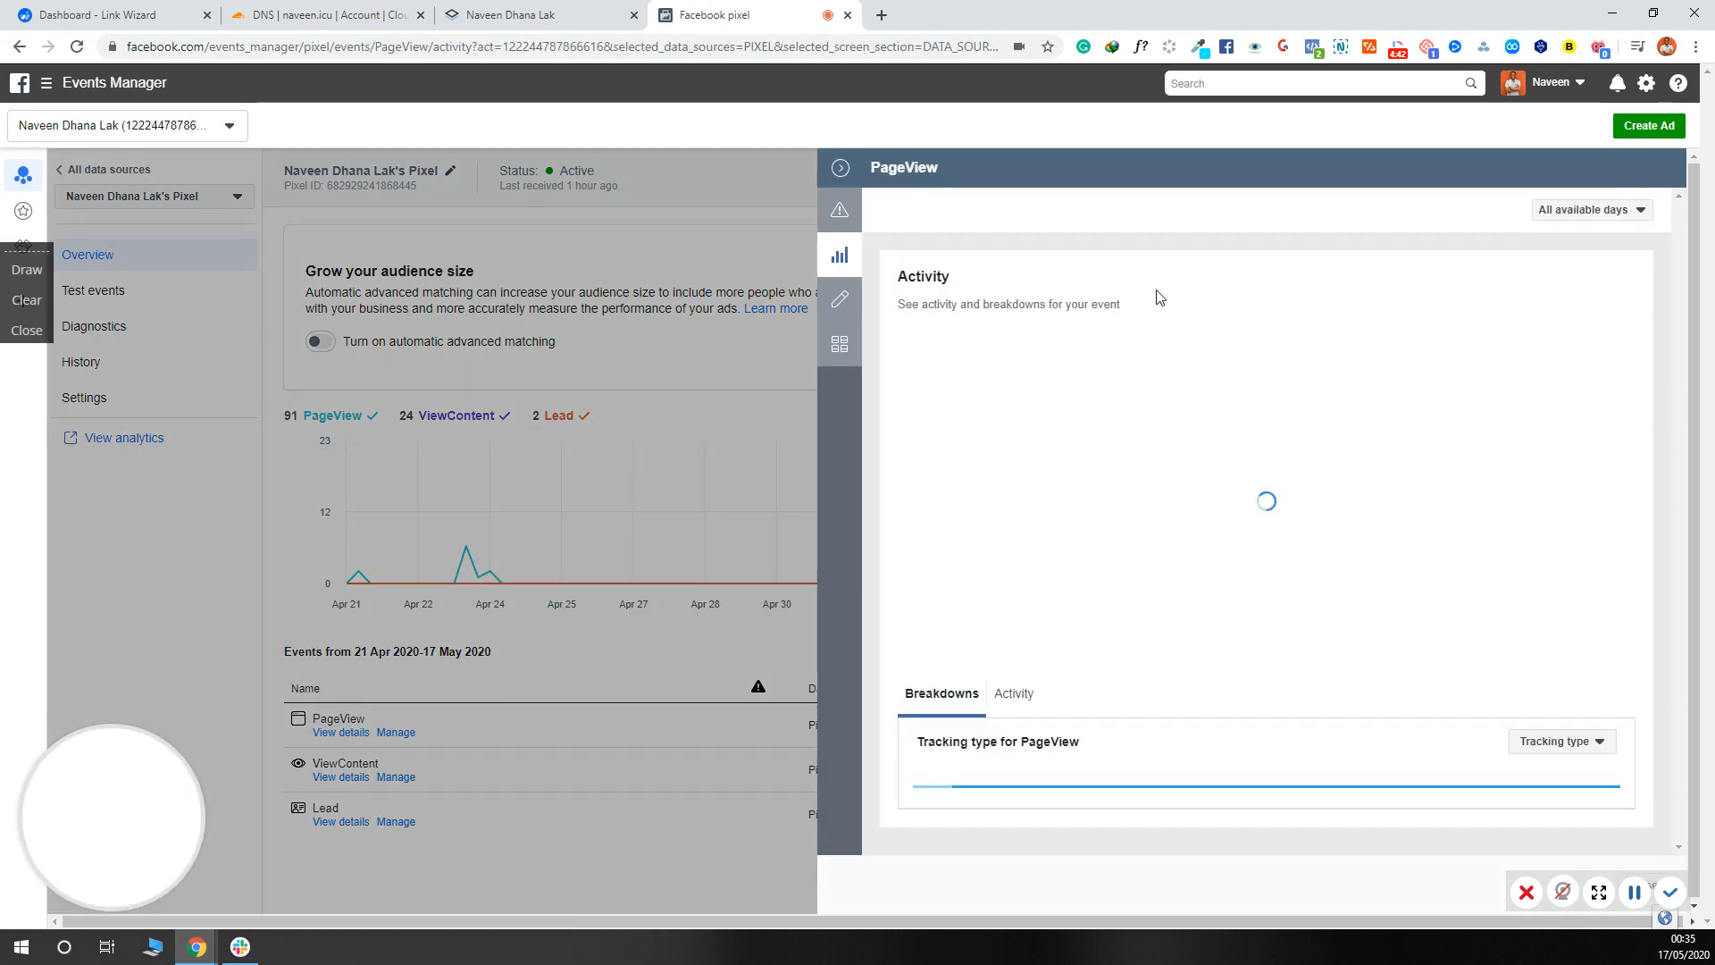
pyautogui.click(1028, 738)
pyautogui.scroll(-5, 1028, 738)
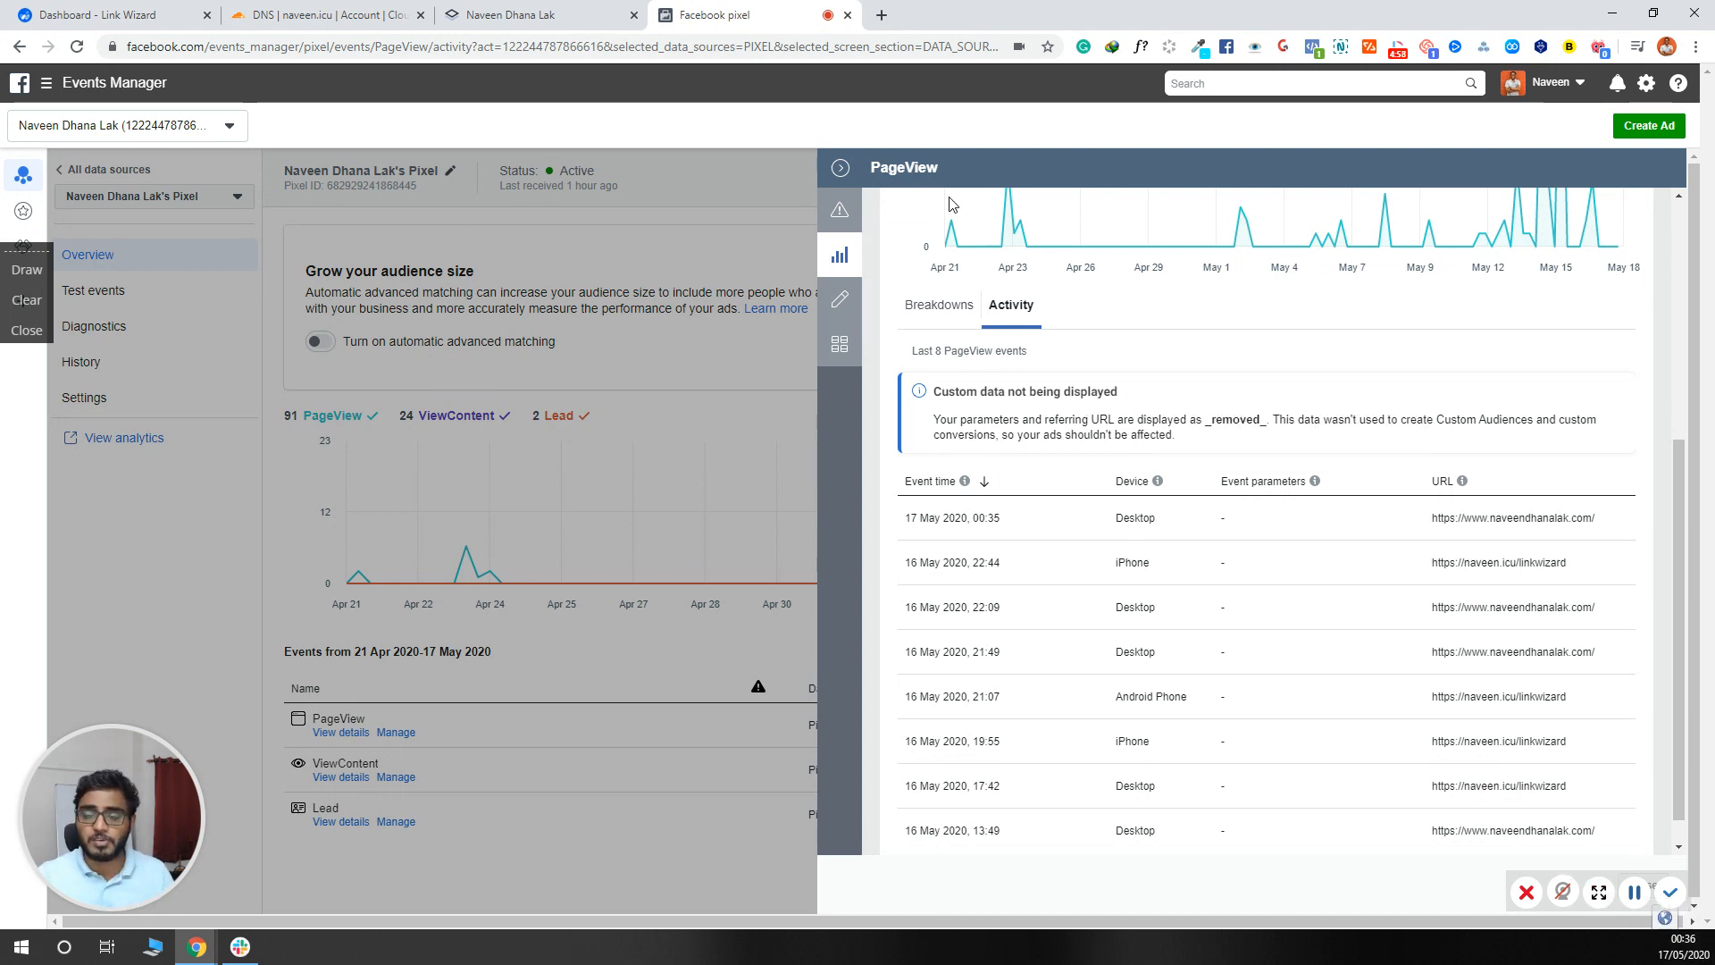
# Open the copied /website short link in a new browser tab to test its redirect.
pyautogui.click(883, 16)
pyautogui.hotkey('ctrl', 'v')
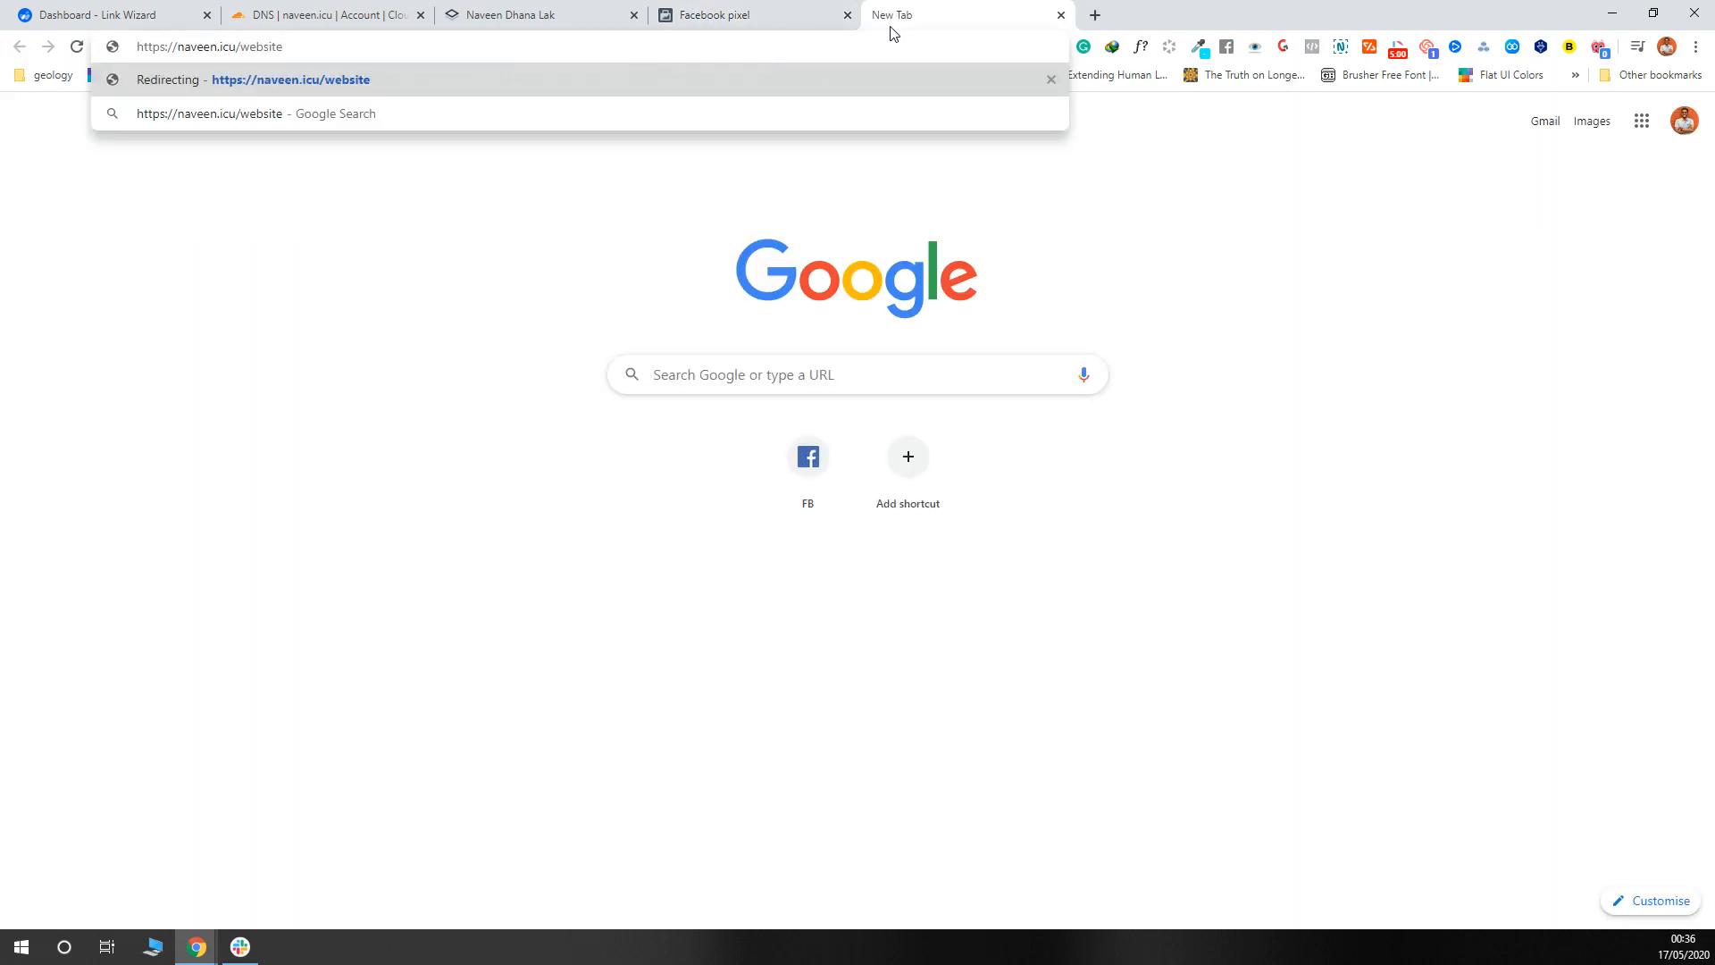
pyautogui.press('Return')
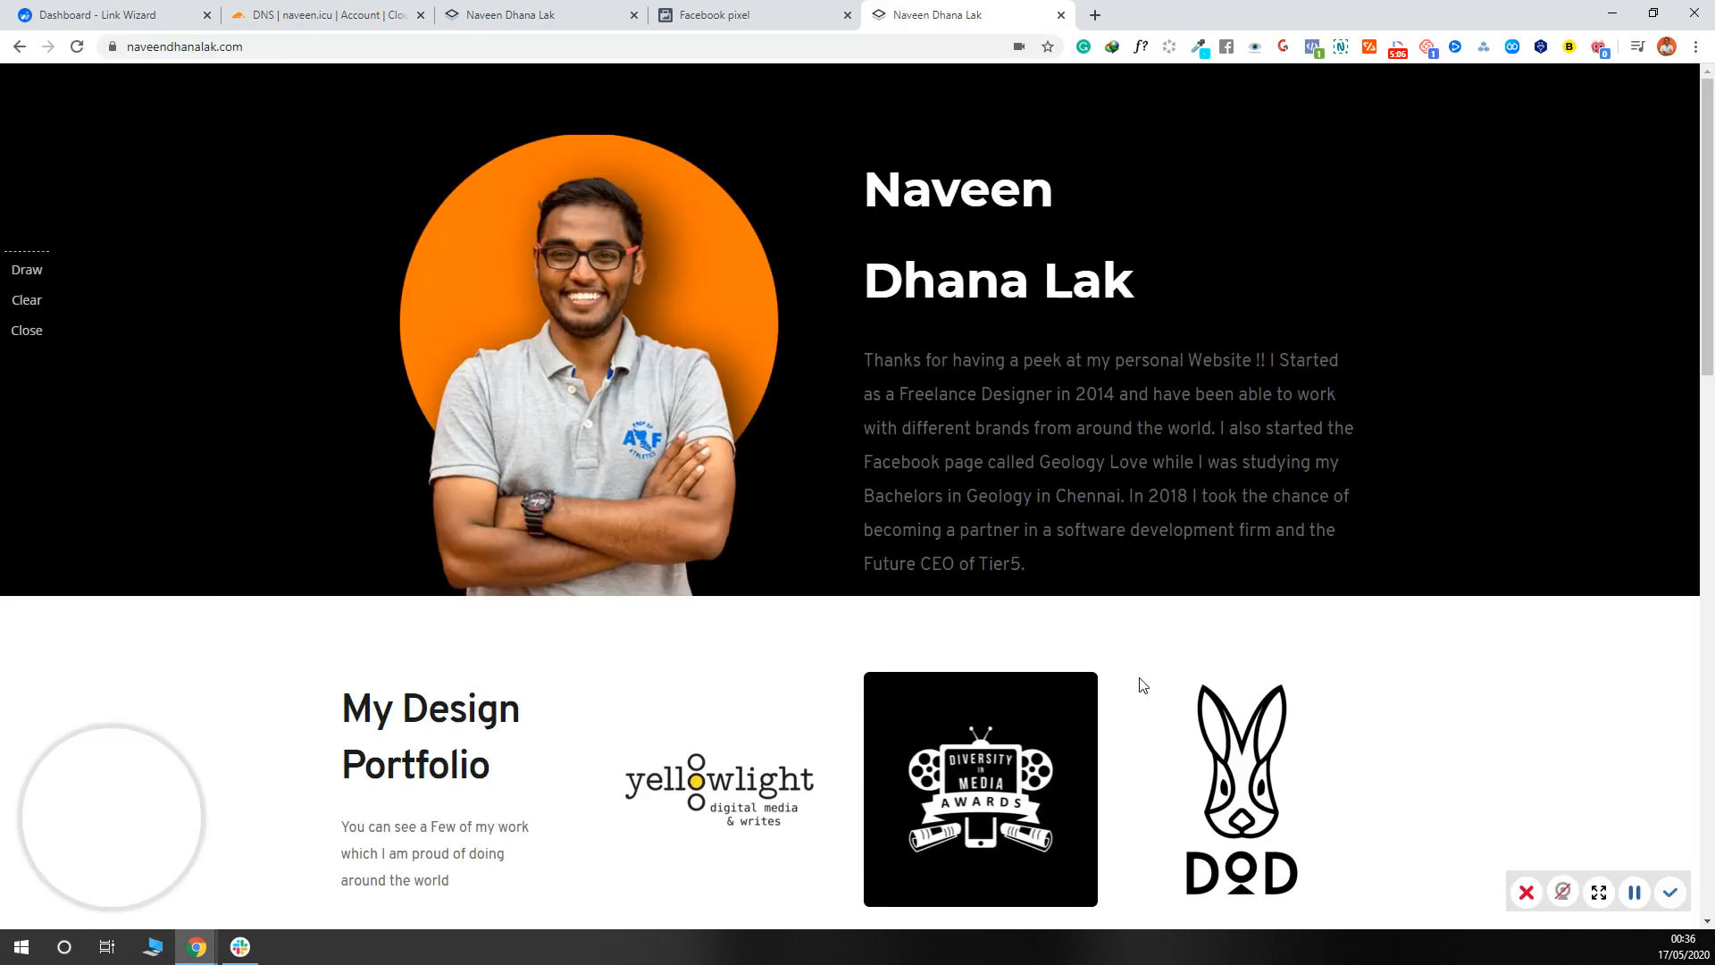
# Return to Events Manager, refresh the PageView activity, examine the latest event times, and close the event details.
pyautogui.click(715, 15)
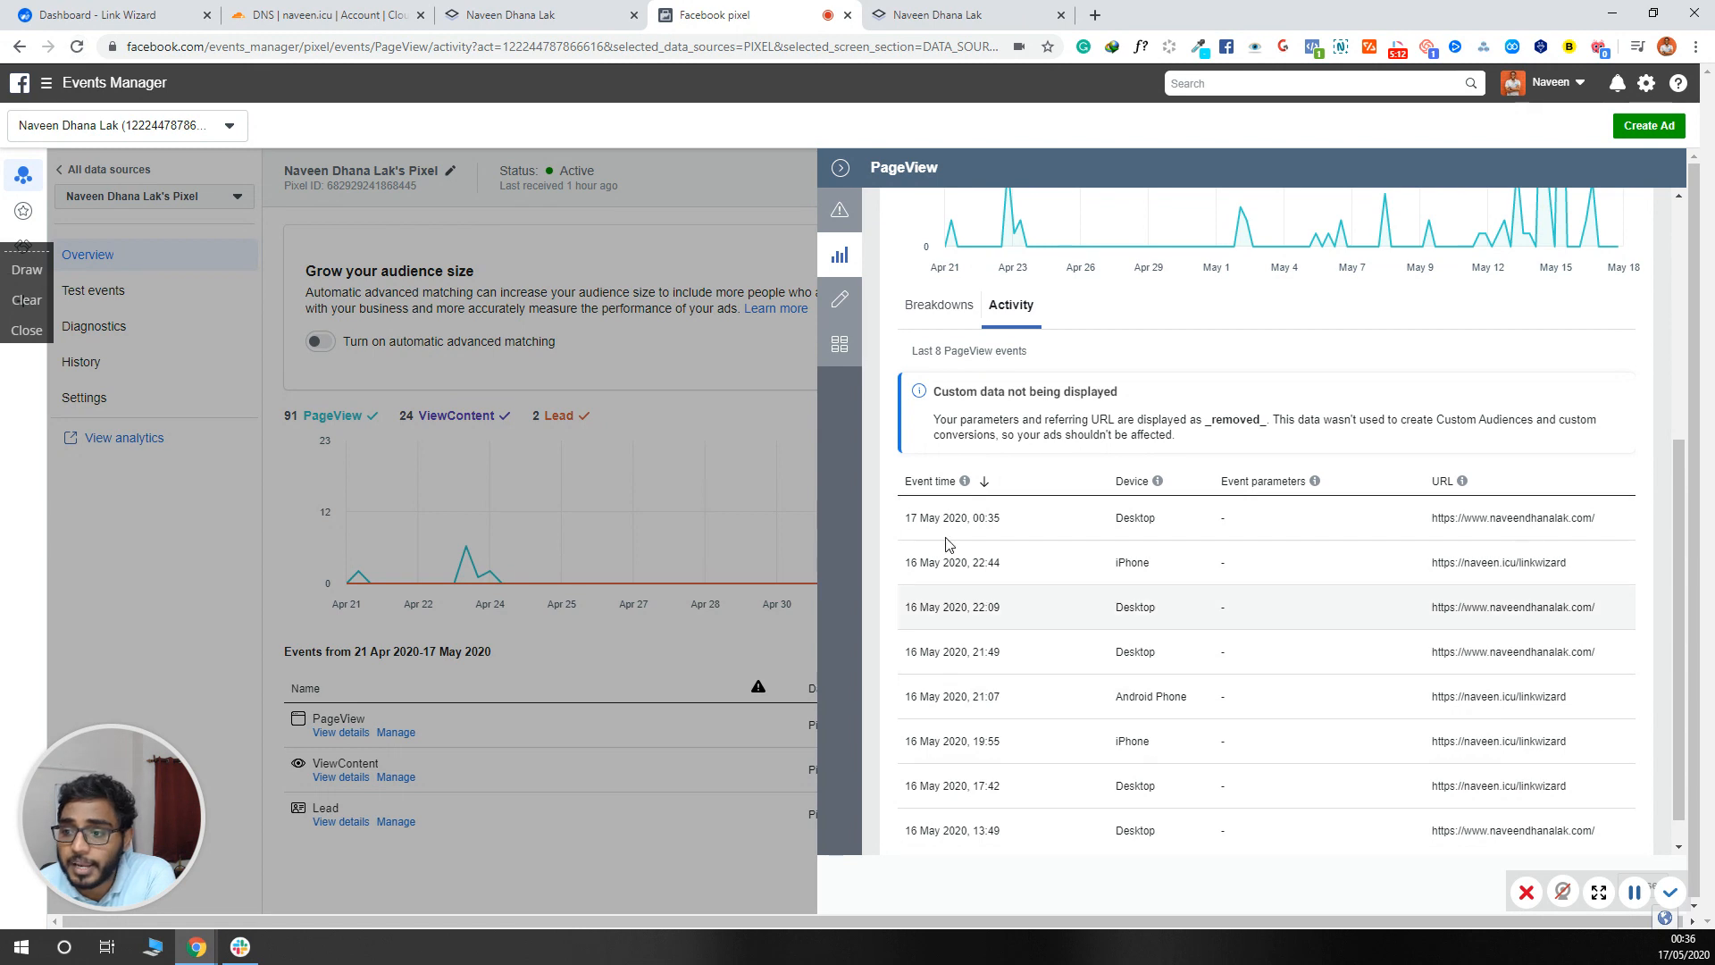
pyautogui.click(77, 46)
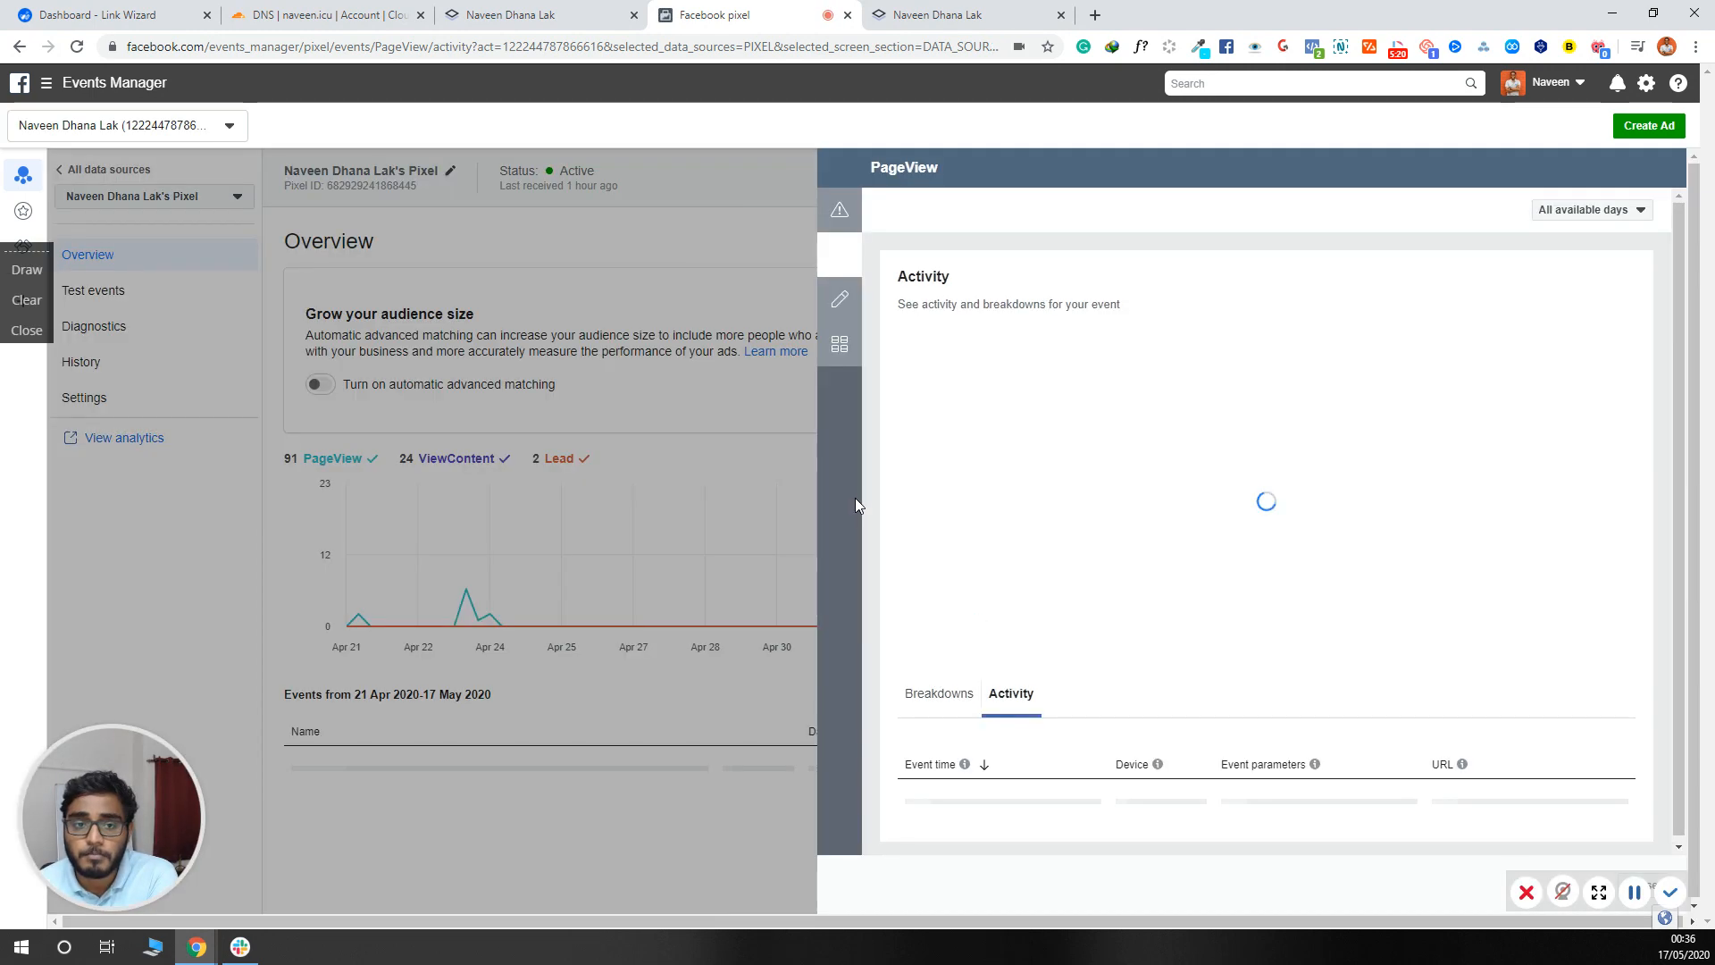
pyautogui.scroll(-2, 1161, 701)
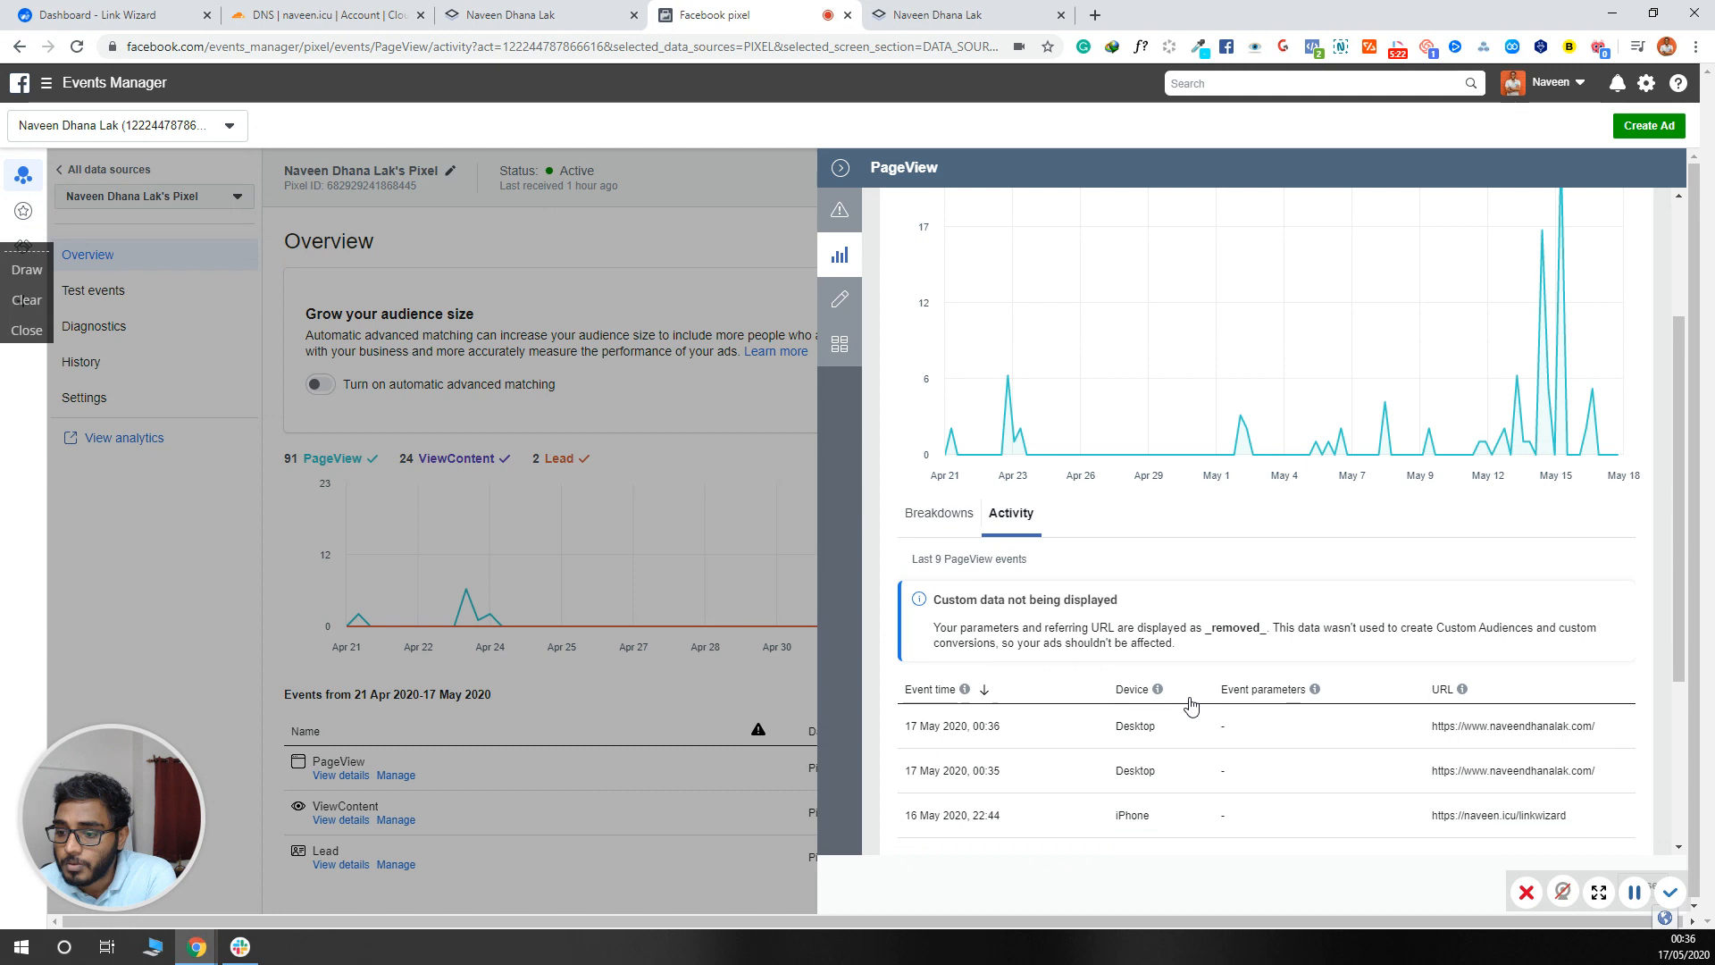
pyautogui.scroll(-2, 1192, 705)
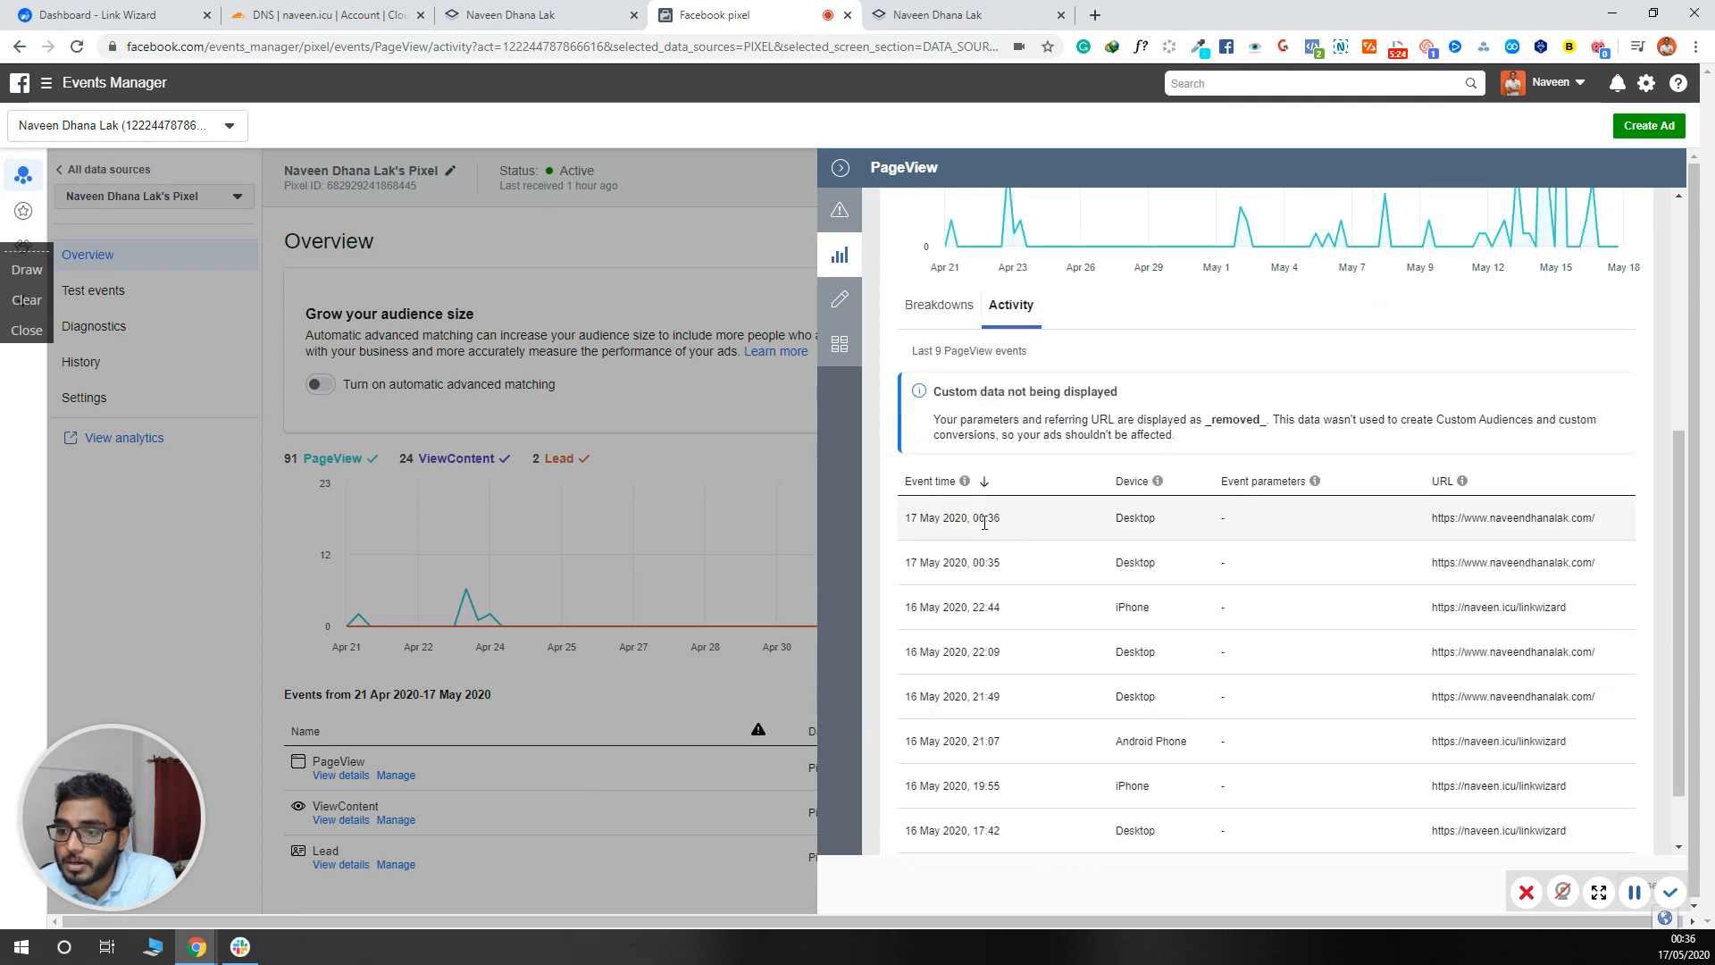
pyautogui.moveTo(991, 521); pyautogui.dragTo(1011, 526)
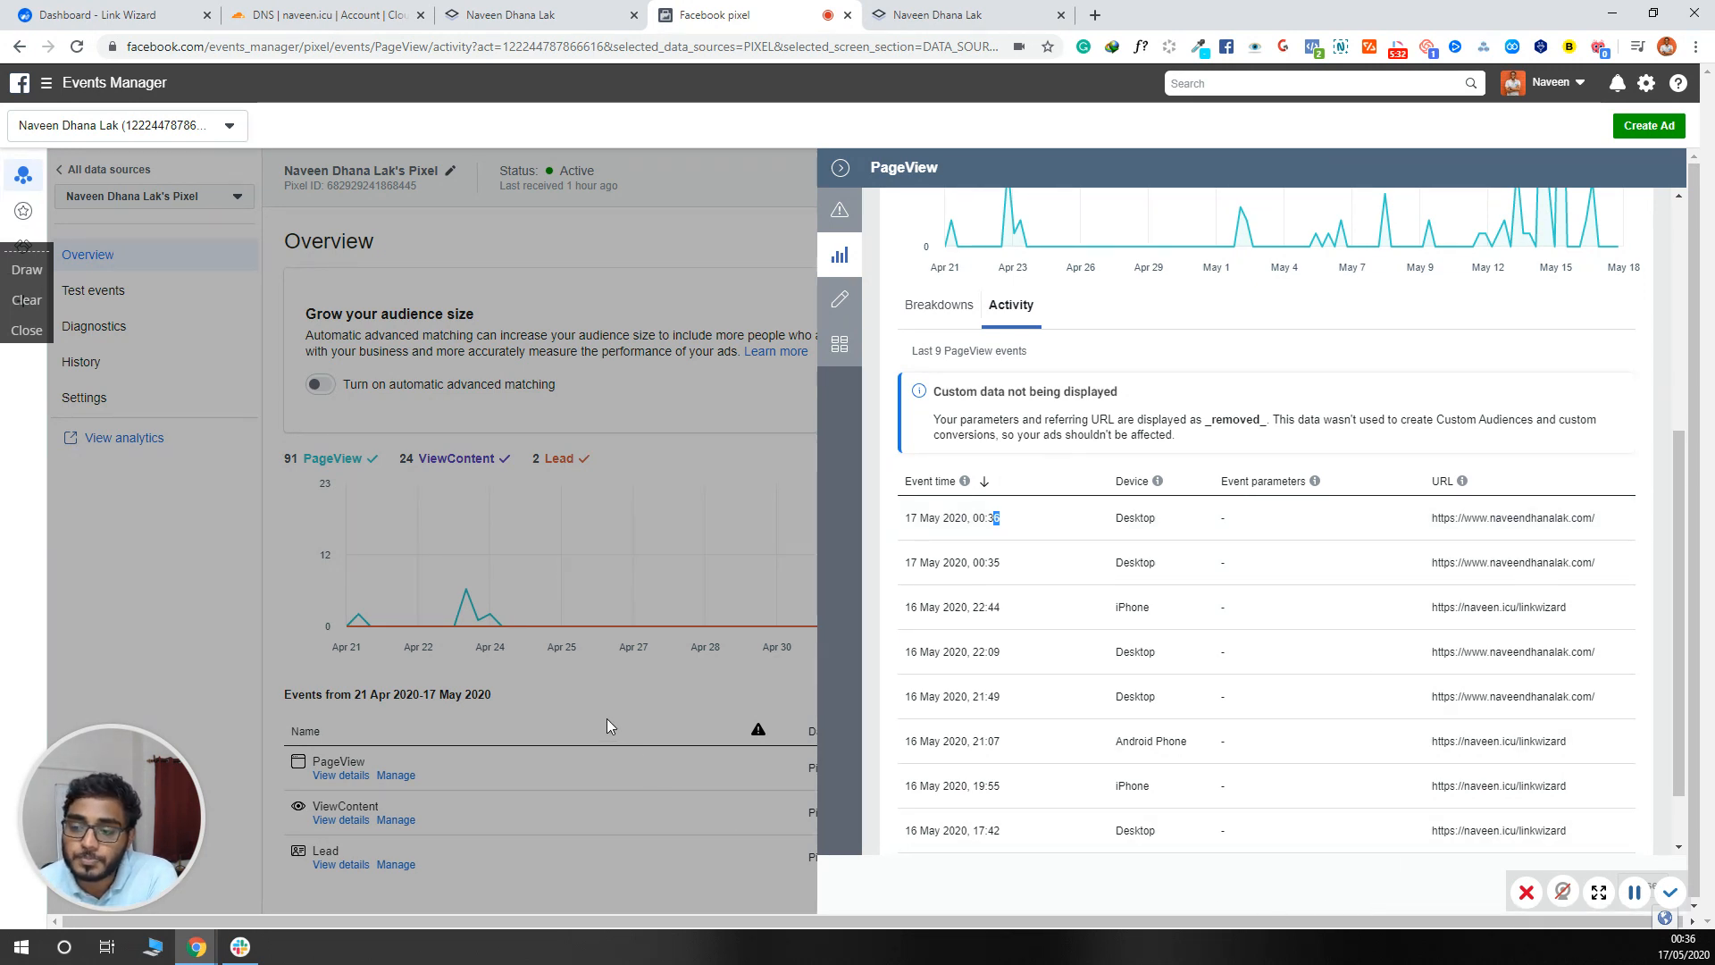
pyautogui.click(668, 711)
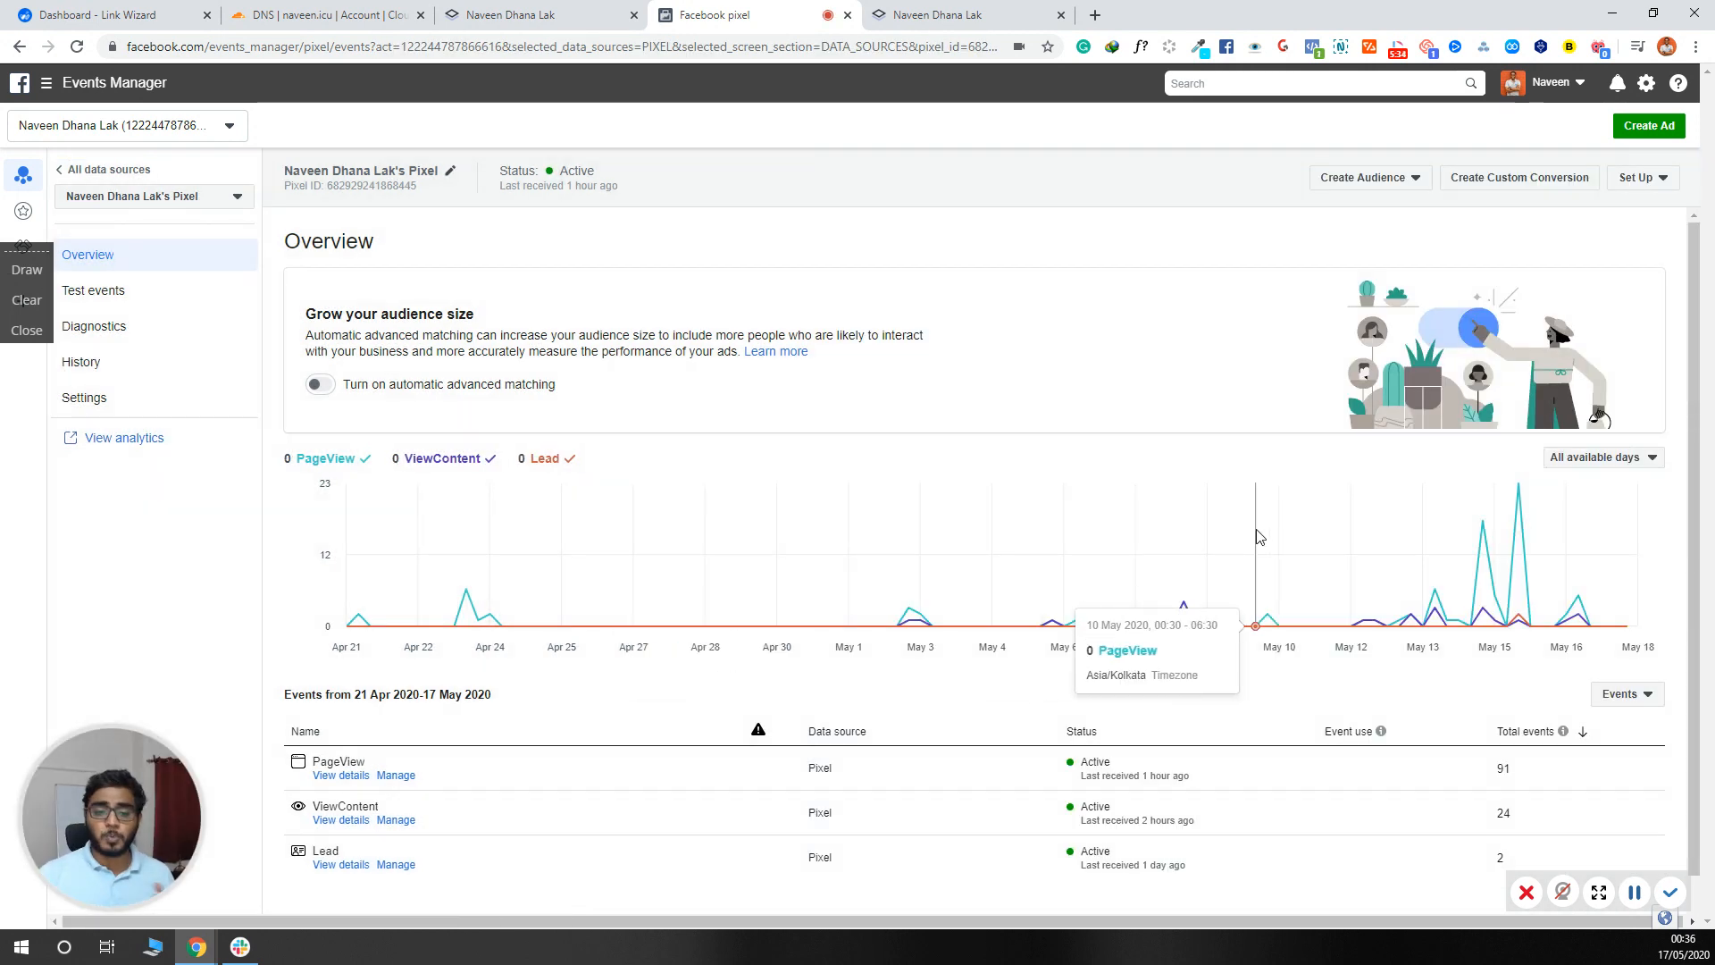